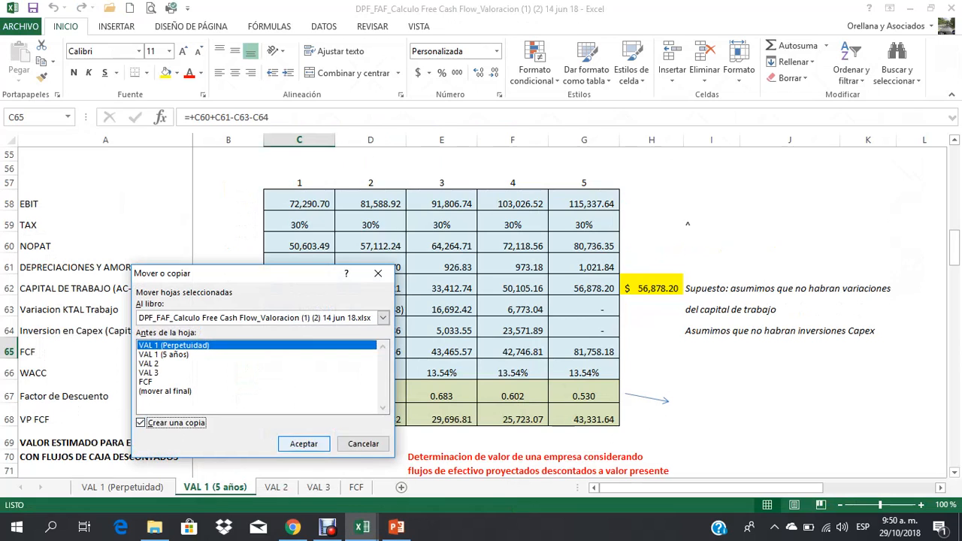
# Step: Create a copy of the VAL 1 (5 años) sheet before VAL 1 (Perpetuidad) and clear the values from its cash flow table starting at C58
pyautogui.click(304, 444)
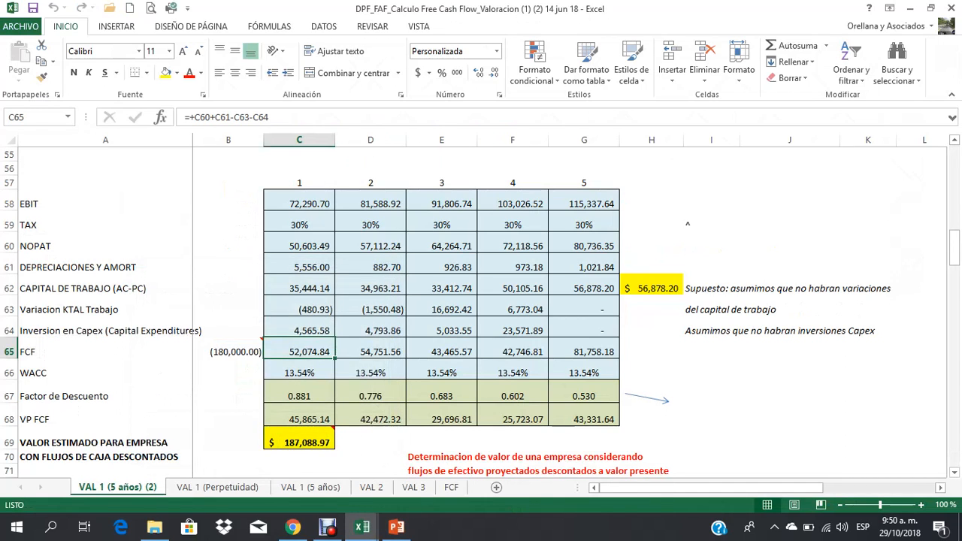
pyautogui.moveTo(299, 203); pyautogui.dragTo(584, 462)
pyautogui.press('Delete')
pyautogui.click(512, 333)
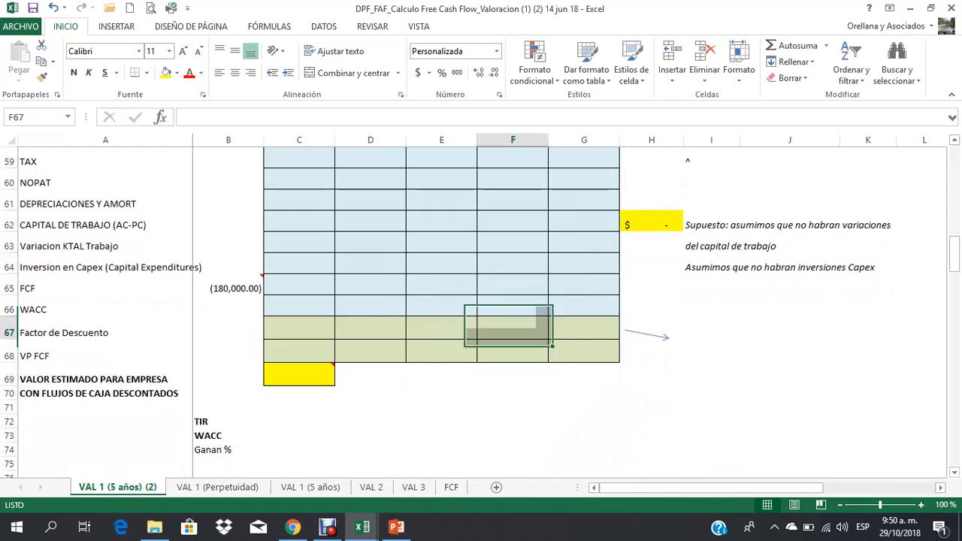
# Step: Widen column B and the projected year columns C to G slightly on the copied sheet
pyautogui.scroll(3, 513, 333)
pyautogui.scroll(10, 481, 300)
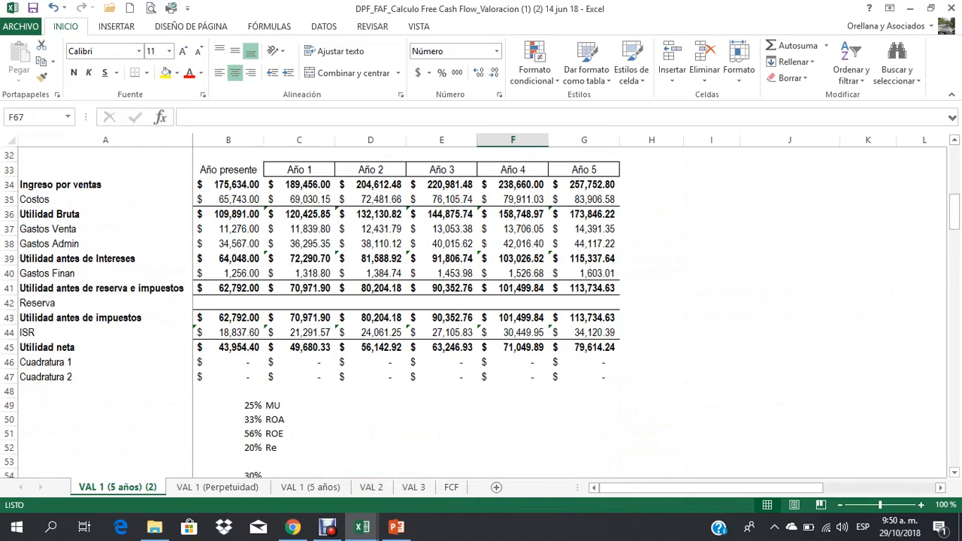
pyautogui.scroll(6, 481, 301)
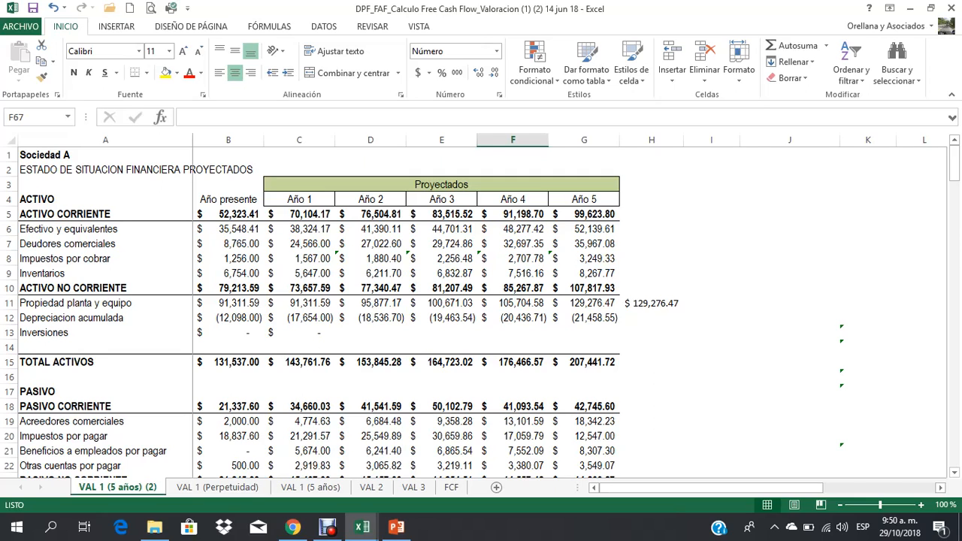
pyautogui.moveTo(263, 140); pyautogui.dragTo(281, 139)
pyautogui.click(236, 243)
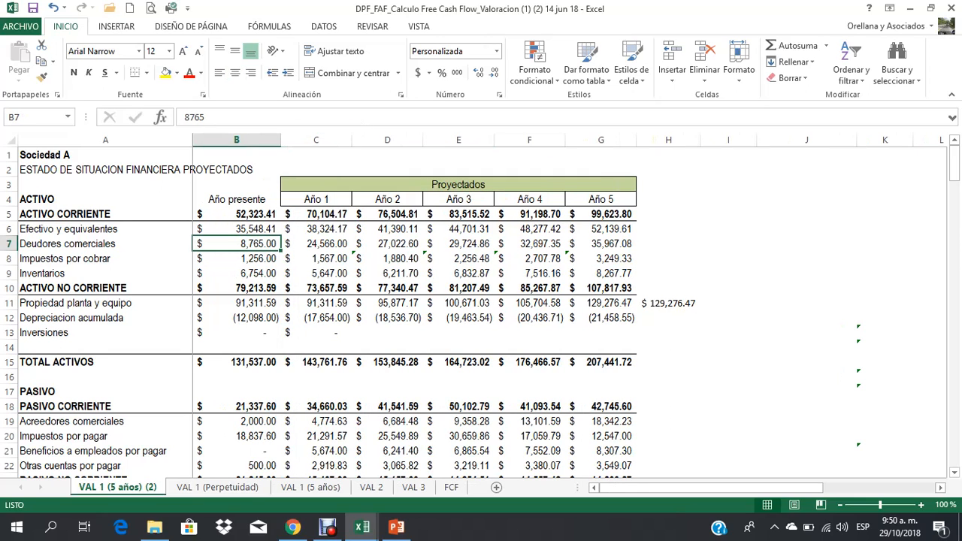
pyautogui.moveTo(315, 140); pyautogui.dragTo(601, 140)
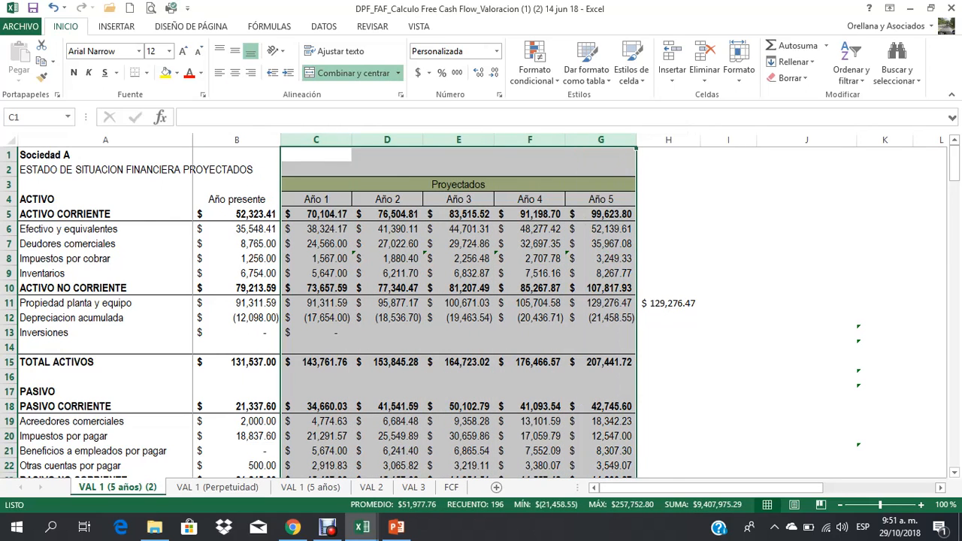
pyautogui.moveTo(351, 140); pyautogui.dragTo(357, 139)
pyautogui.click(320, 244)
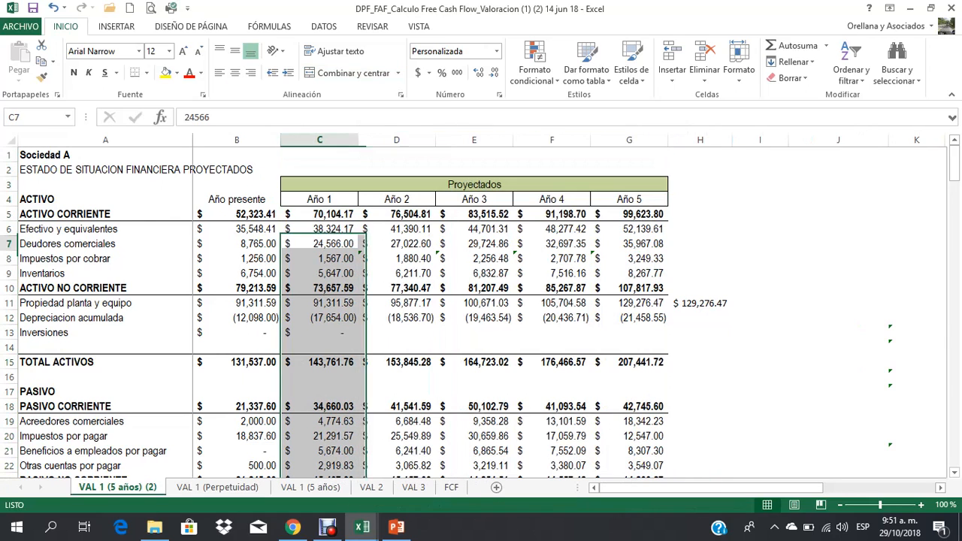
pyautogui.click(237, 244)
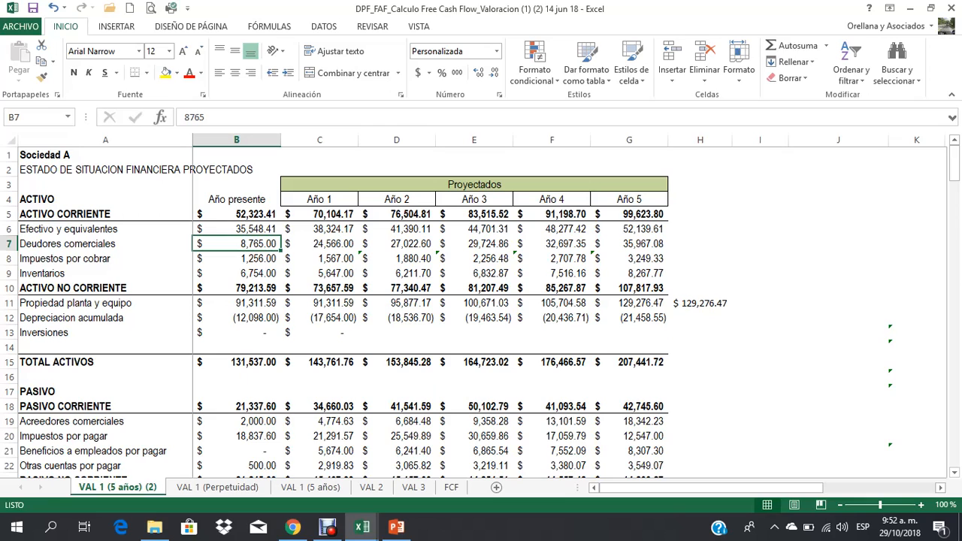
# Step: Review the income statement, examining the Costos, Gastos Venta, Gastos Admin, ISR and Reserva rows for the present and projected years
pyautogui.scroll(-7, 480, 312)
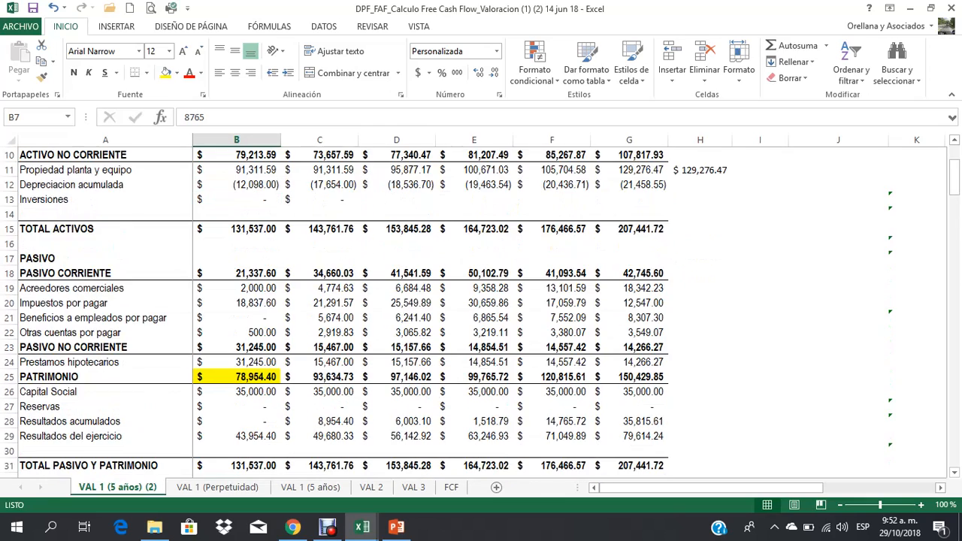
pyautogui.scroll(-1, 481, 311)
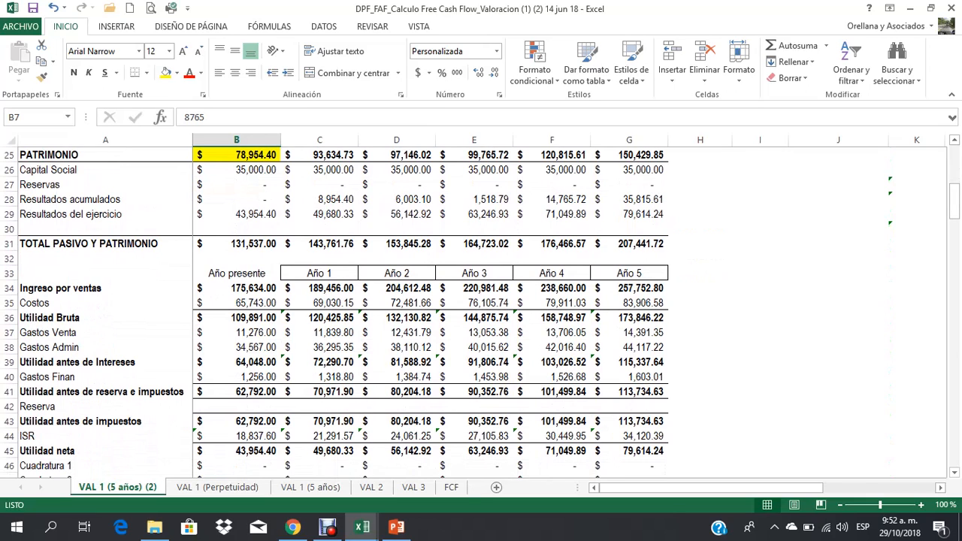
pyautogui.click(9, 303)
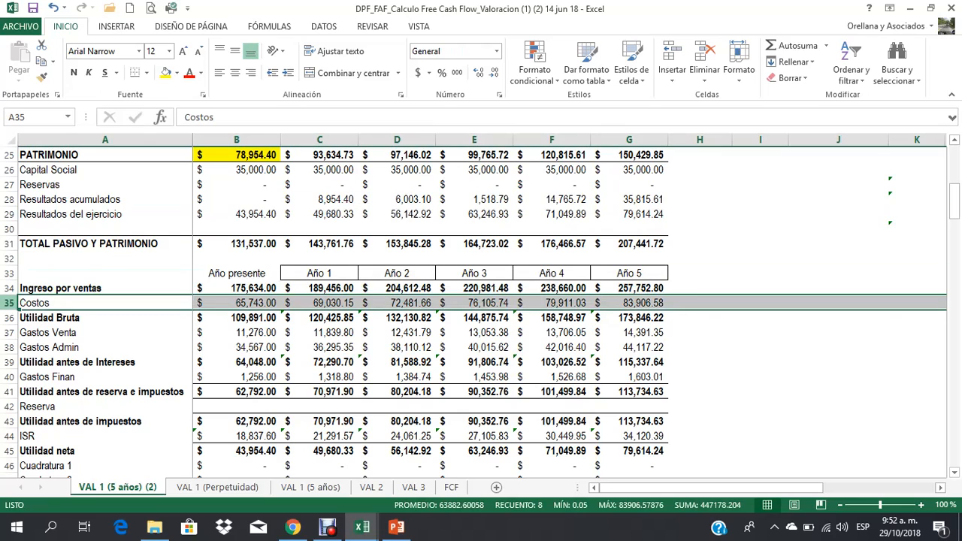
pyautogui.click(9, 332)
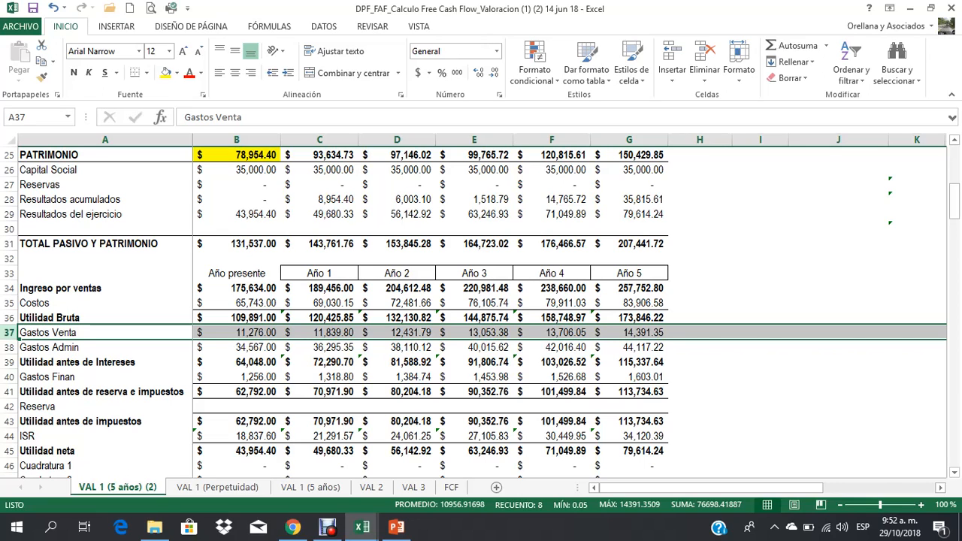
pyautogui.click(9, 348)
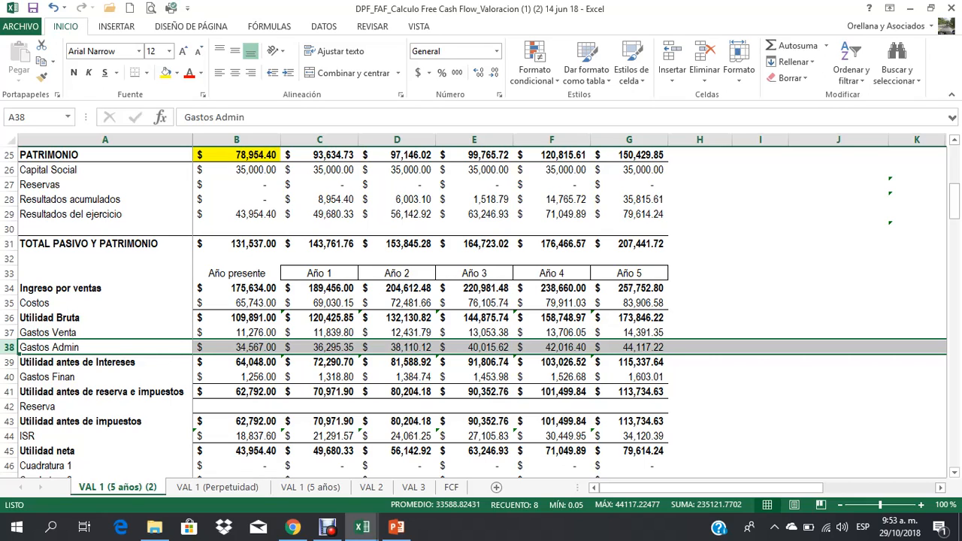
pyautogui.click(237, 436)
pyautogui.click(9, 407)
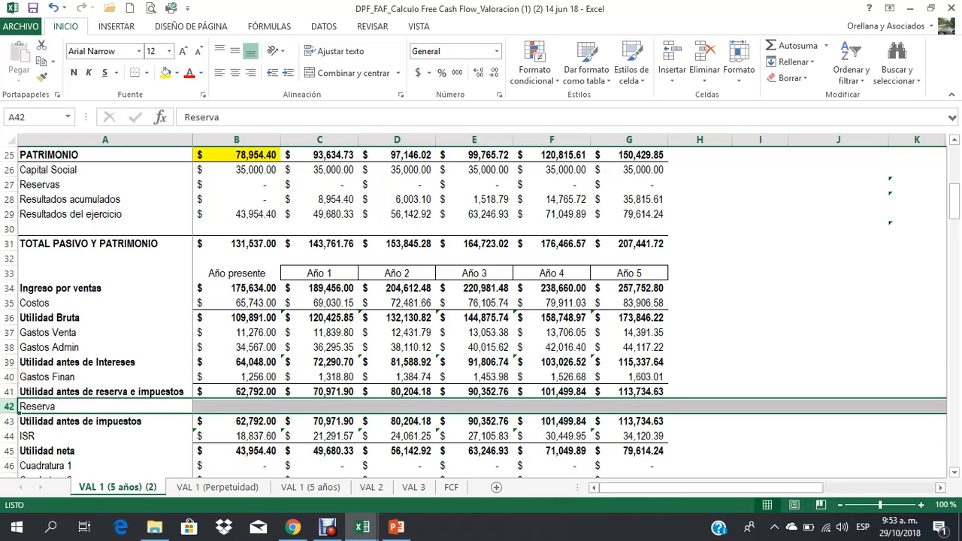
pyautogui.click(319, 333)
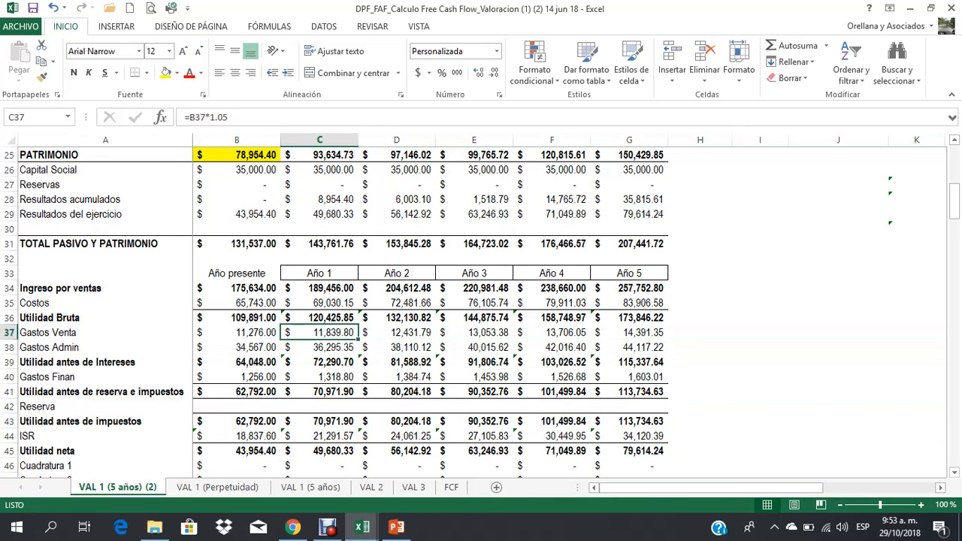
pyautogui.click(237, 406)
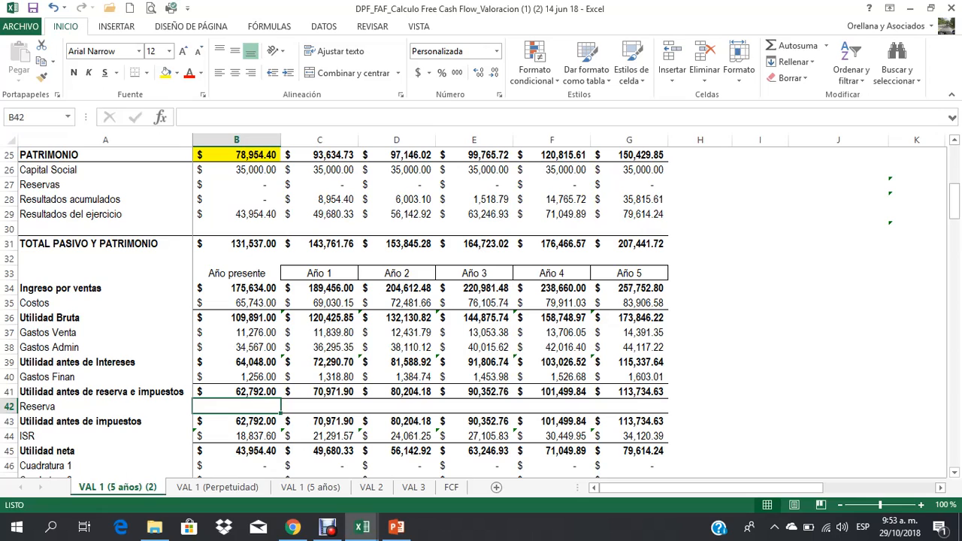
pyautogui.moveTo(236, 273); pyautogui.dragTo(629, 450)
# Step: Review the balance sheet B3:G31, examining the present-year cash and tax receivable items, the projected year headings and Año 1 receivables
pyautogui.scroll(8, 629, 451)
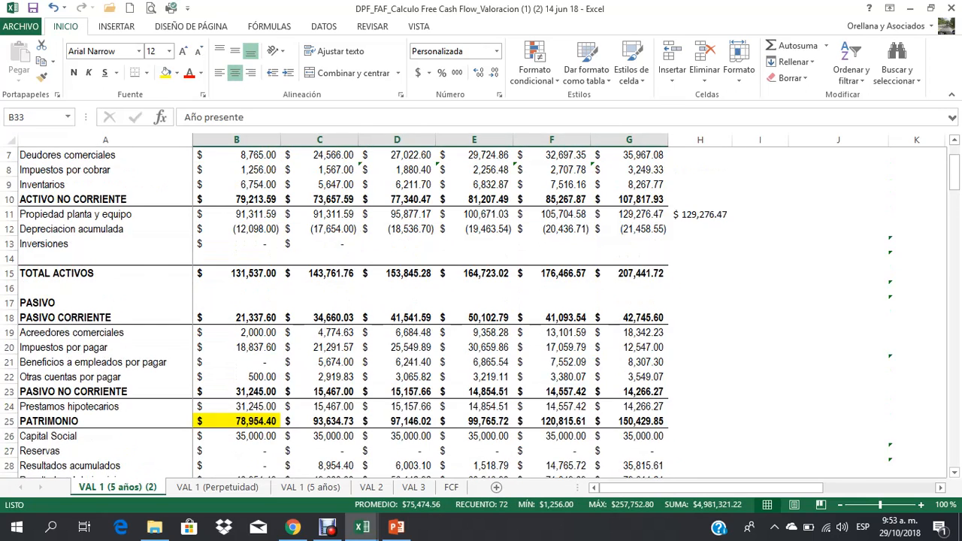
pyautogui.moveTo(237, 199); pyautogui.dragTo(647, 460)
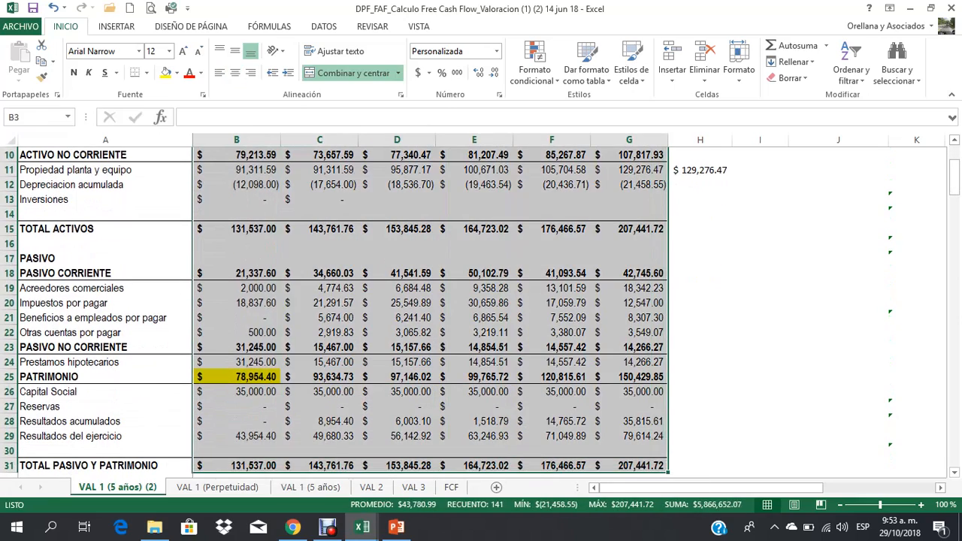
pyautogui.scroll(-1, 646, 460)
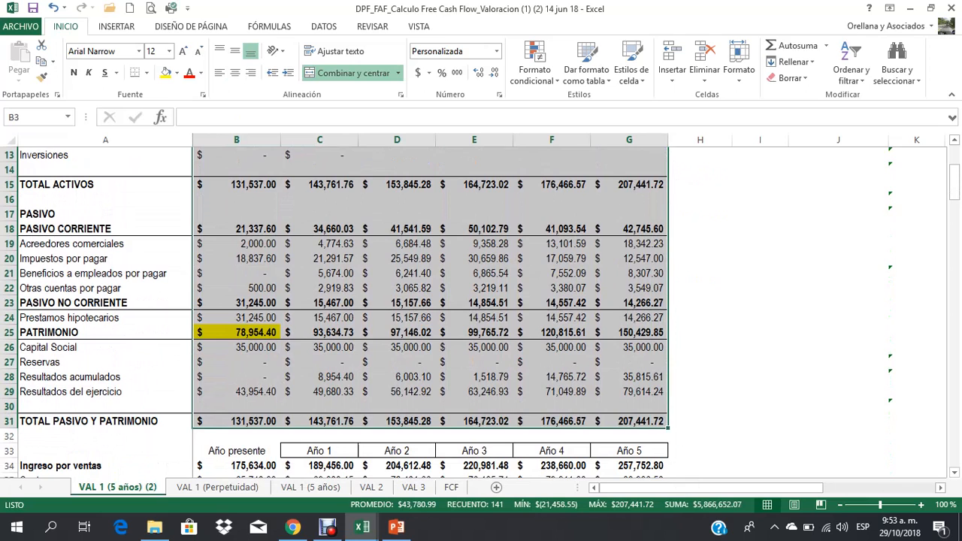
pyautogui.scroll(4, 338, 308)
pyautogui.click(236, 229)
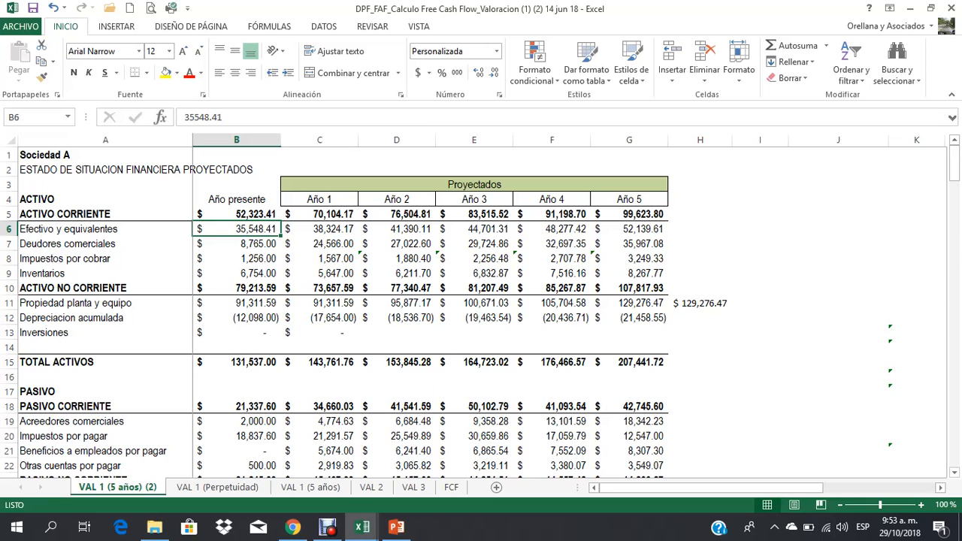
pyautogui.click(236, 259)
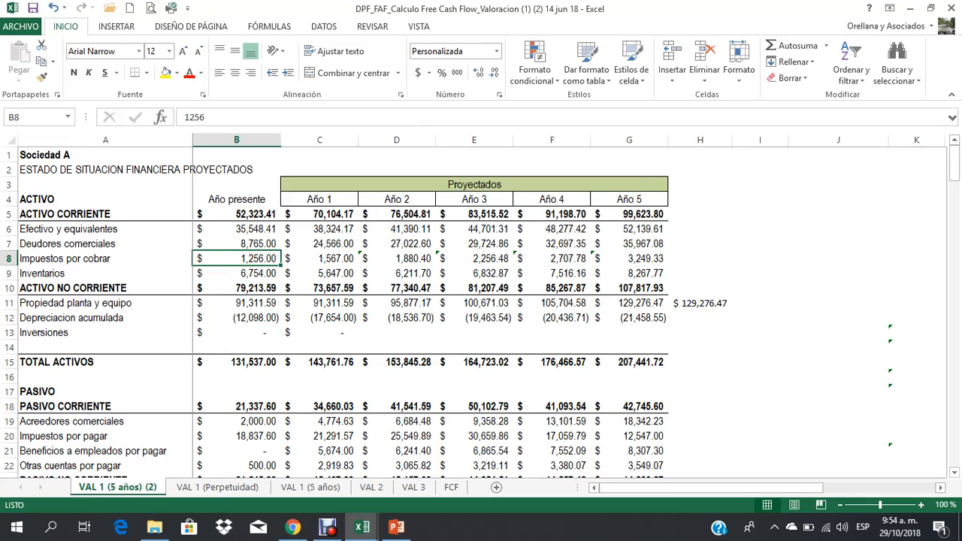
pyautogui.moveTo(319, 199); pyautogui.dragTo(629, 199)
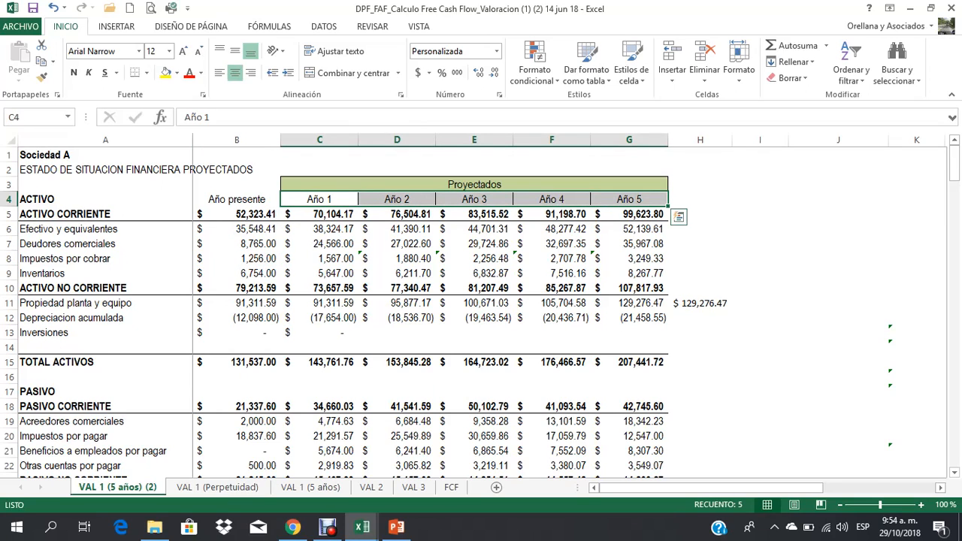
pyautogui.click(319, 244)
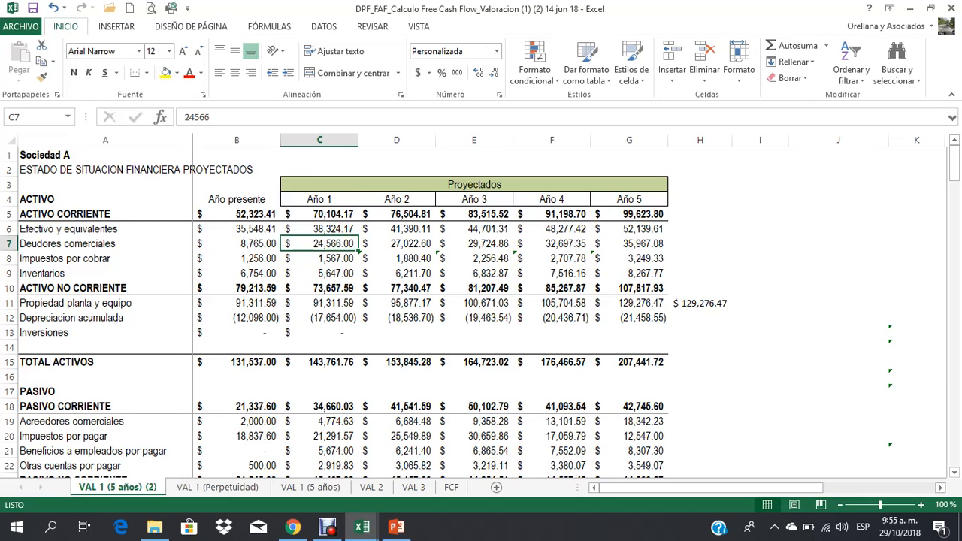
# Step: Compare the present-year column with the Año 1 to Año 5 projections in the balance sheet and income statement
pyautogui.click(237, 141)
pyautogui.click(319, 140)
pyautogui.moveTo(435, 140); pyautogui.dragTo(629, 140)
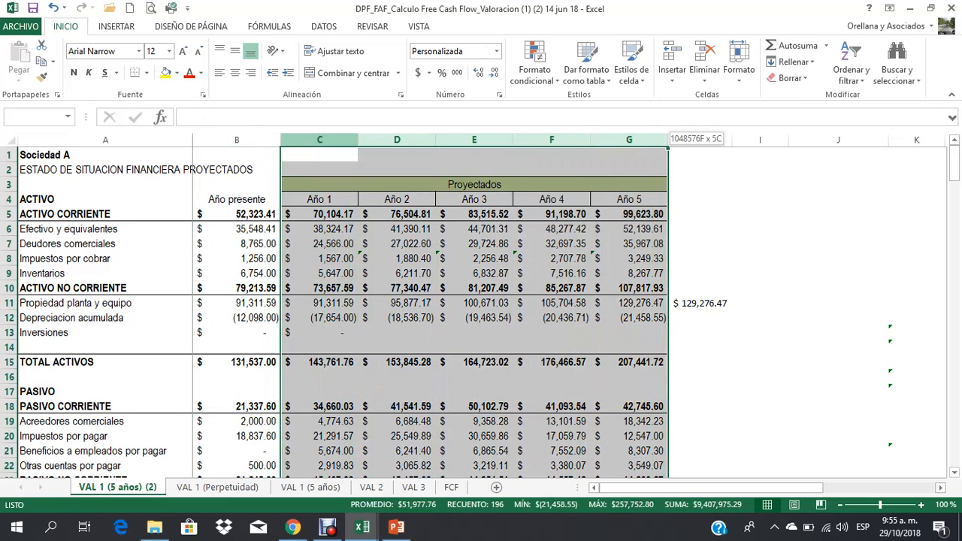
pyautogui.scroll(-8, 481, 311)
pyautogui.scroll(-2, 481, 312)
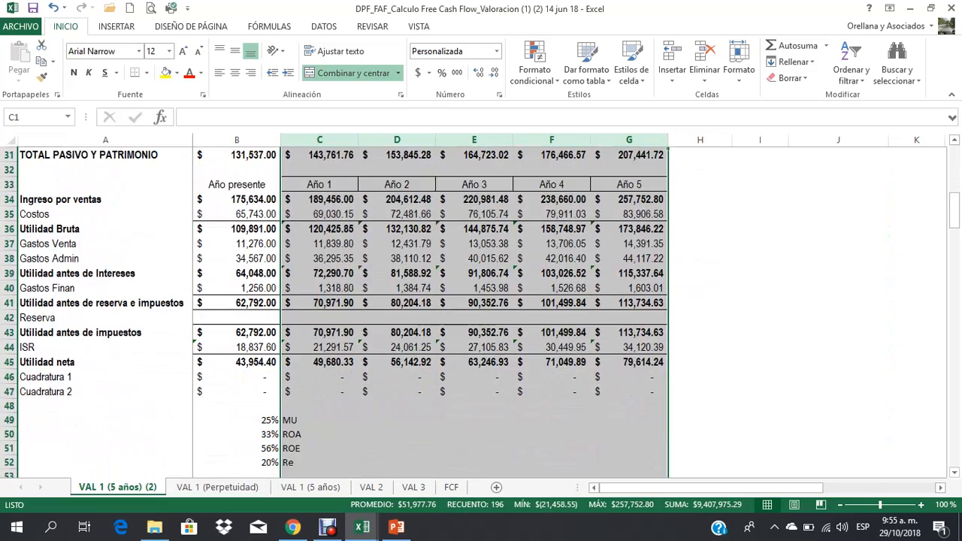
pyautogui.scroll(1, 481, 312)
pyautogui.moveTo(236, 228); pyautogui.dragTo(237, 436)
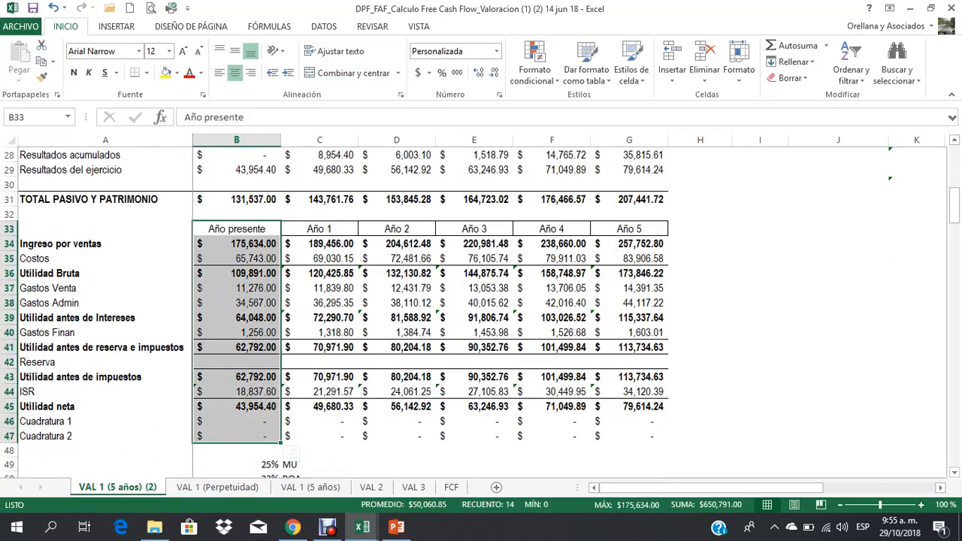
pyautogui.moveTo(319, 228); pyautogui.dragTo(700, 421)
# Step: Clear the MU, ROA, ROE and Re ratios and the 30% value from B49:C54 below the income statement
pyautogui.scroll(-2, 699, 420)
pyautogui.scroll(-3, 481, 312)
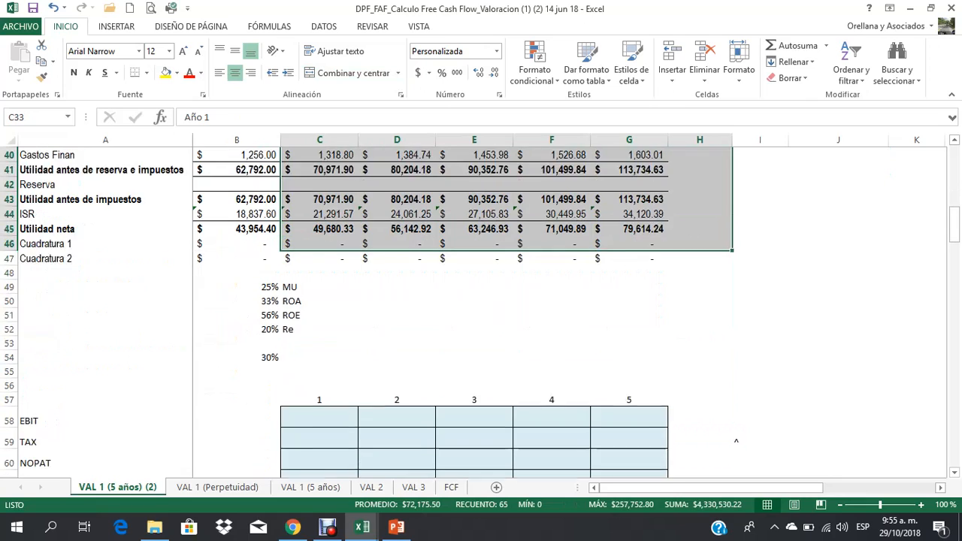
pyautogui.moveTo(237, 243); pyautogui.dragTo(319, 312)
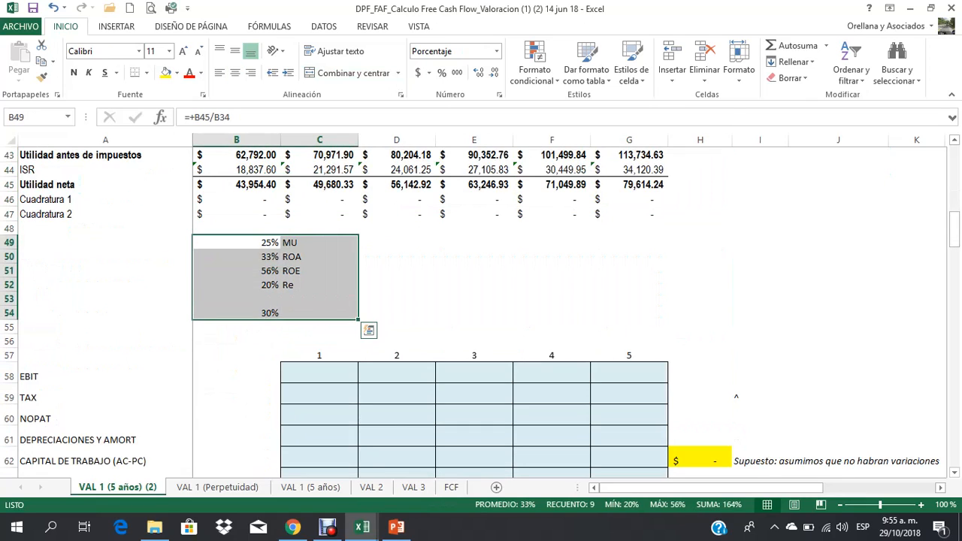
pyautogui.press('Delete')
pyautogui.click(319, 298)
# Step: Link the year 1 EBIT in C58 to the Año 1 Utilidad antes de Intereses with the formula +C39
pyautogui.scroll(-2, 319, 298)
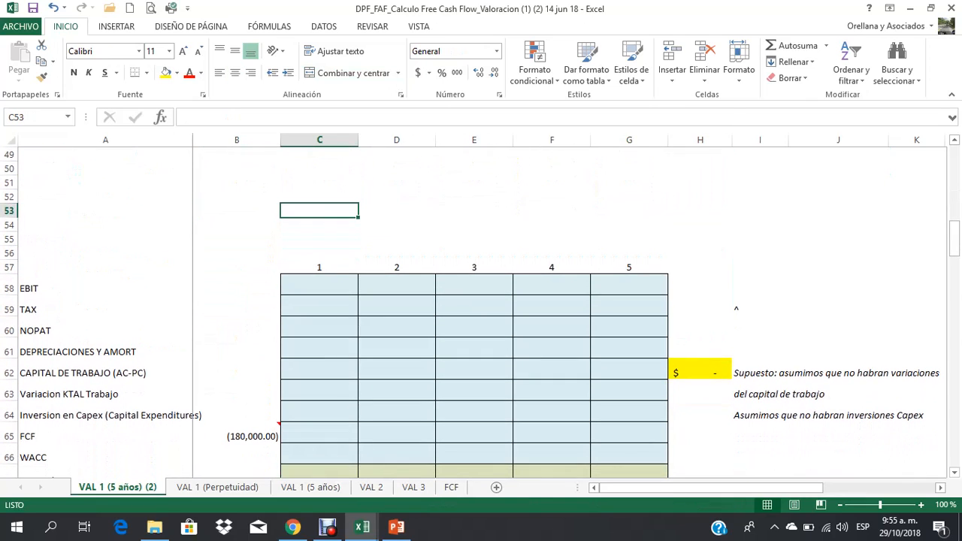
pyautogui.click(319, 326)
pyautogui.click(320, 284)
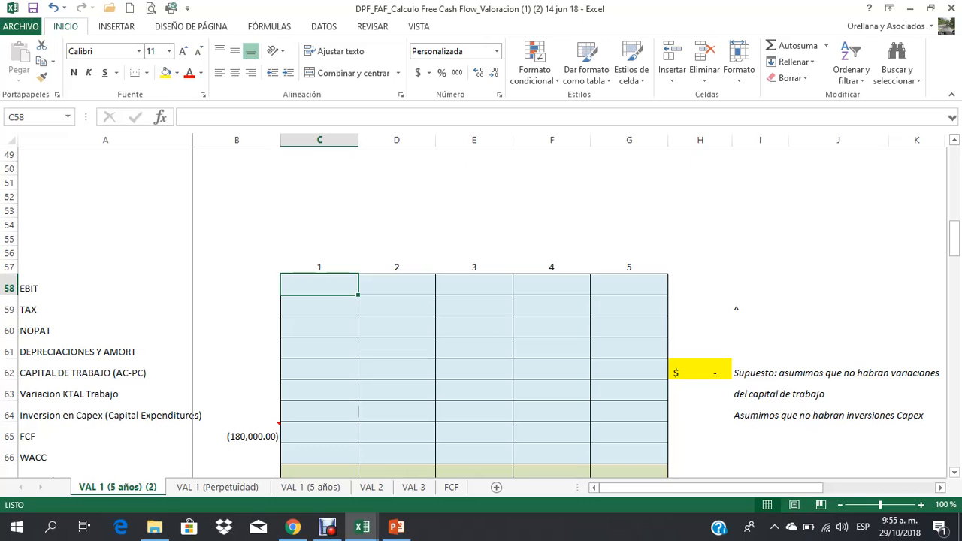
pyautogui.write('+')
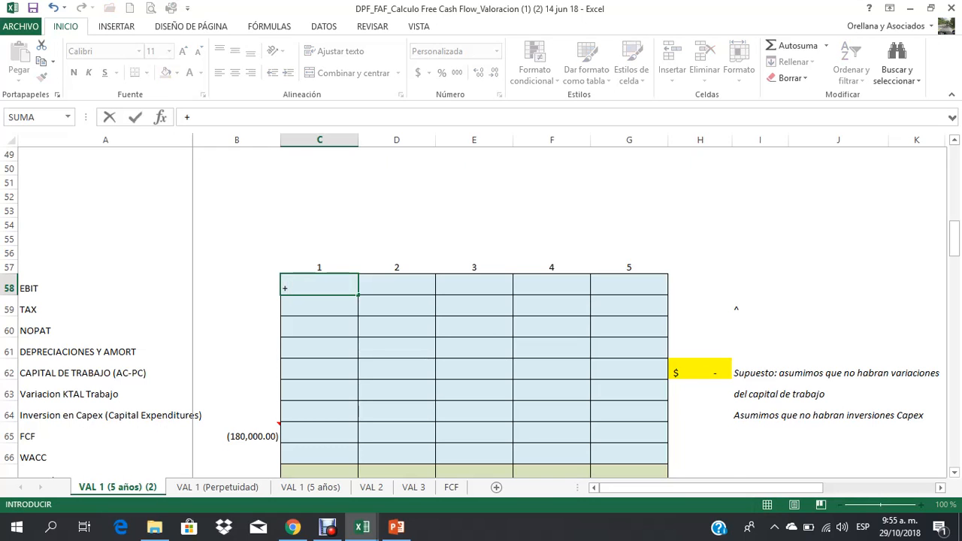
pyautogui.scroll(5, 334, 312)
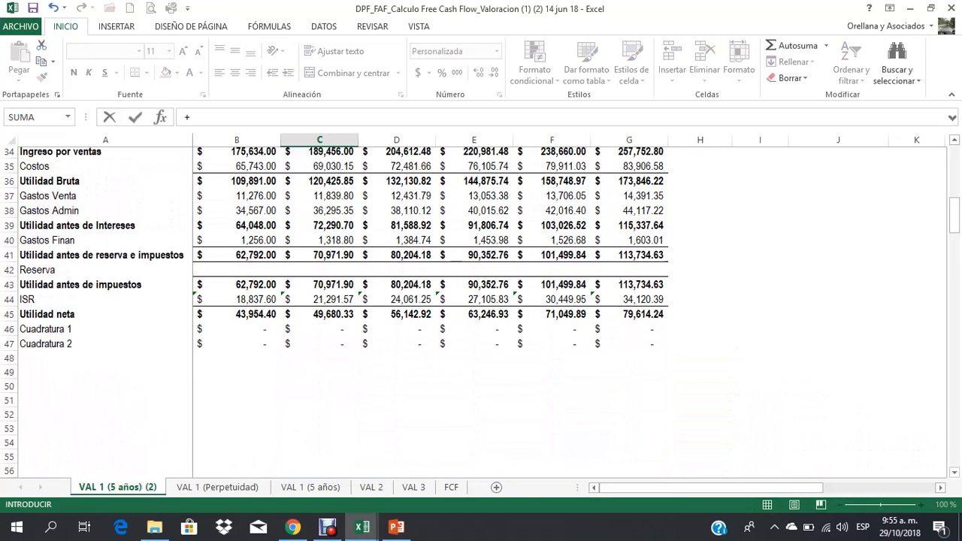
pyautogui.scroll(1, 334, 313)
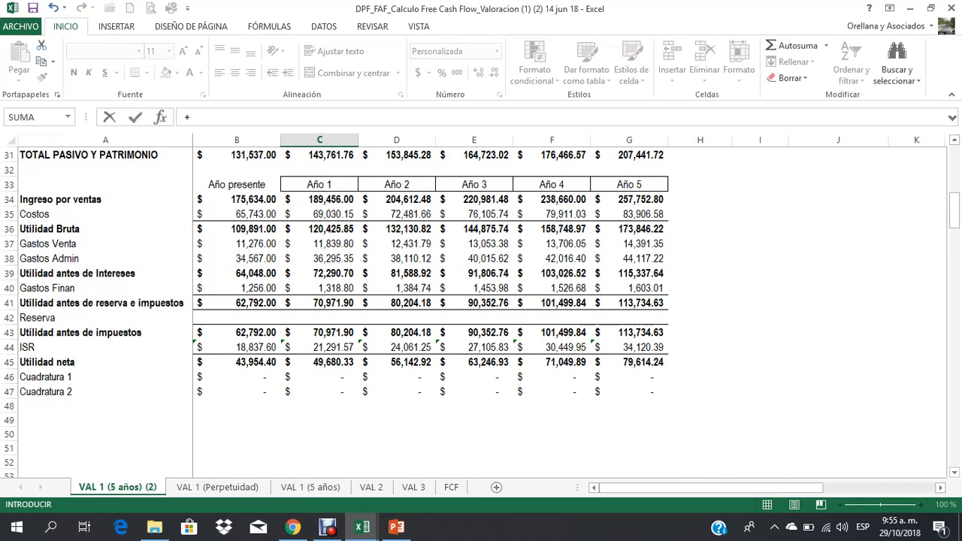
pyautogui.click(320, 273)
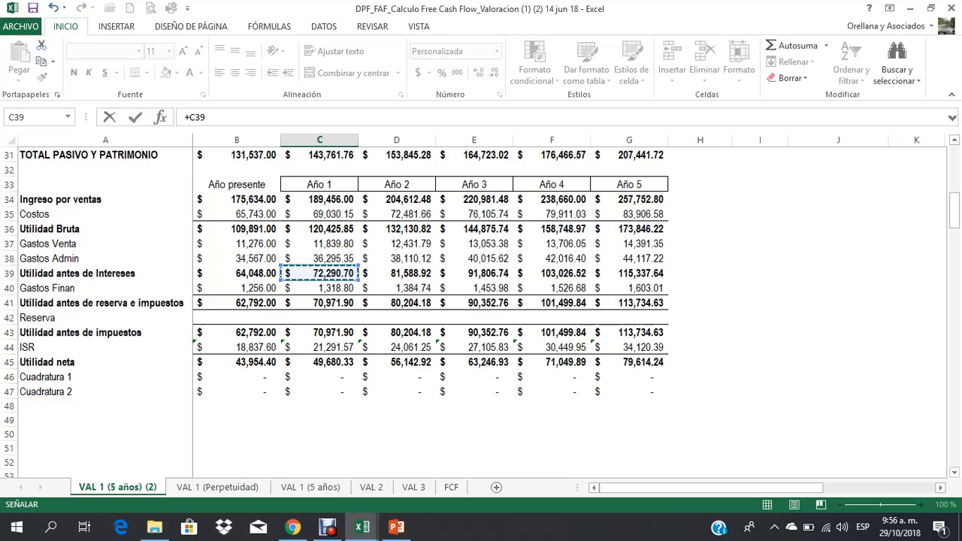
pyautogui.press('Return')
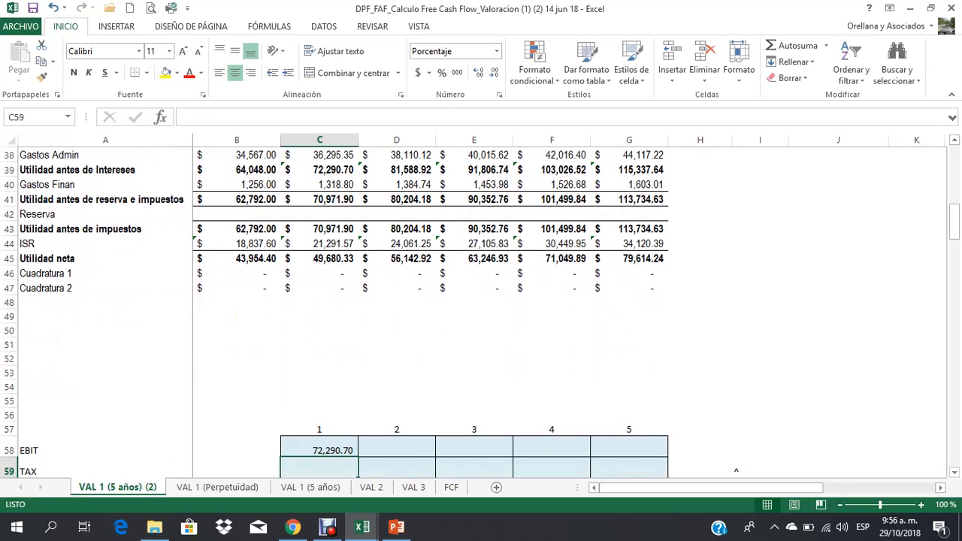
# Step: Calculate the year 1 TAX rate in C59 as ISR over Utilidad antes de impuestos with +C44/C43, showing two decimals
pyautogui.scroll(-1, 481, 301)
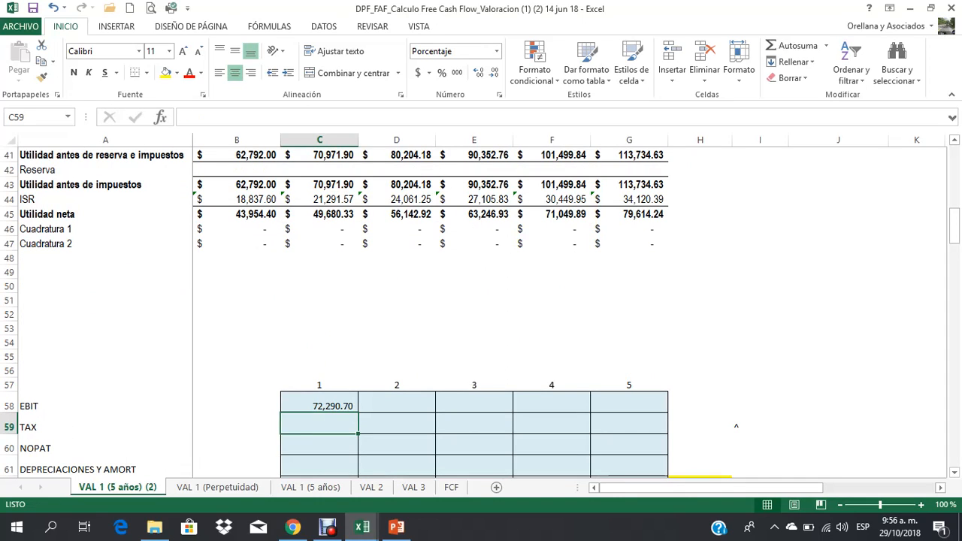
pyautogui.write('+')
pyautogui.click(319, 199)
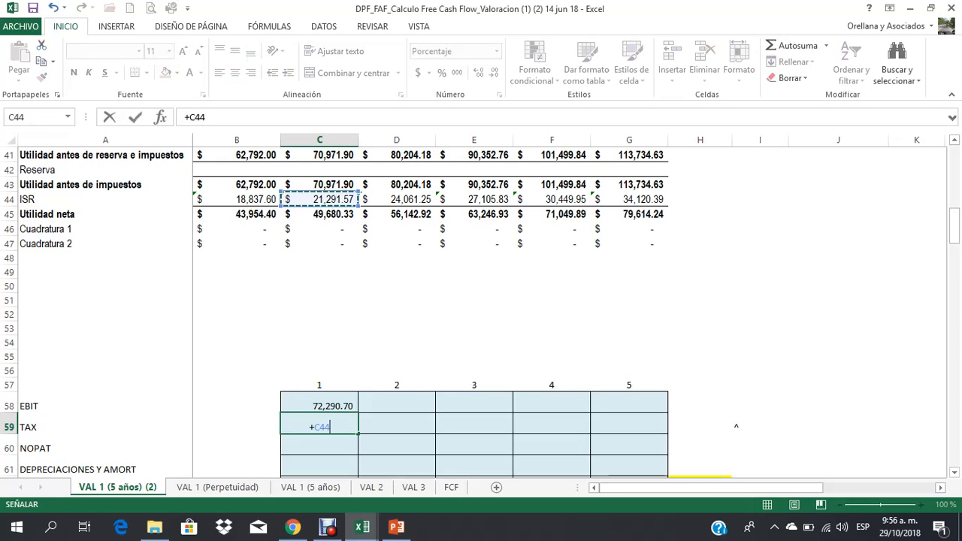
pyautogui.write('/')
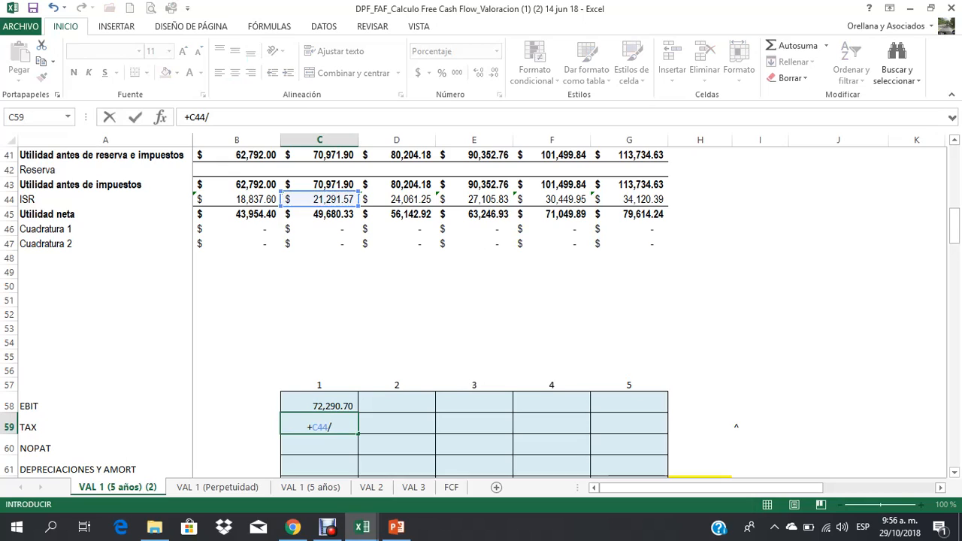
pyautogui.click(319, 184)
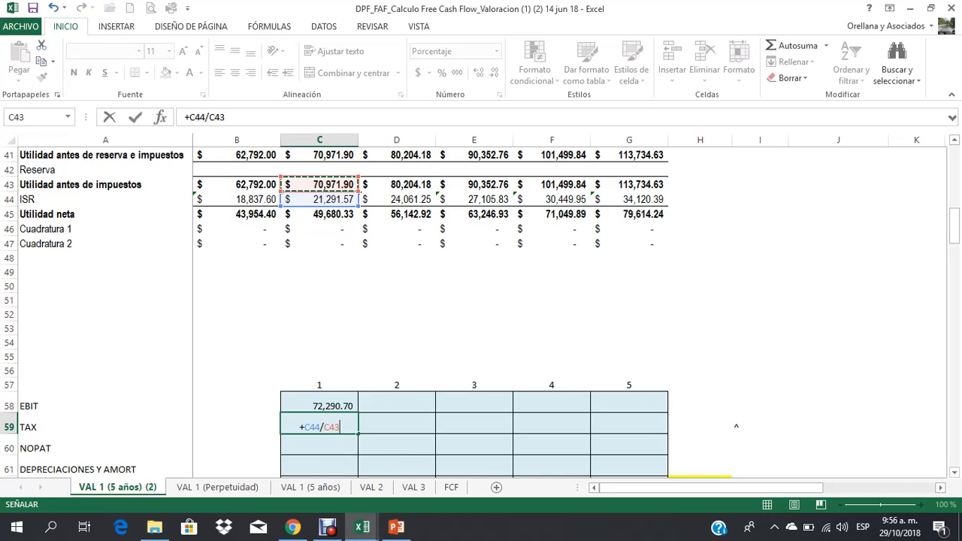
pyautogui.hotkey('ctrl', 'Return')
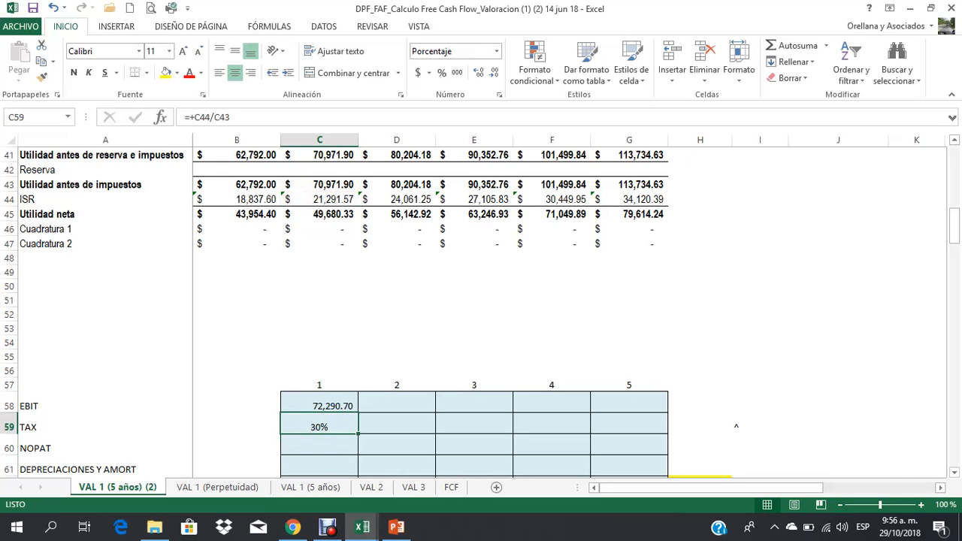
pyautogui.click(478, 73)
pyautogui.click(479, 72)
# Step: Calculate the year 1 NOPAT in C60 with the formula =C58*(1-C59)
pyautogui.click(319, 445)
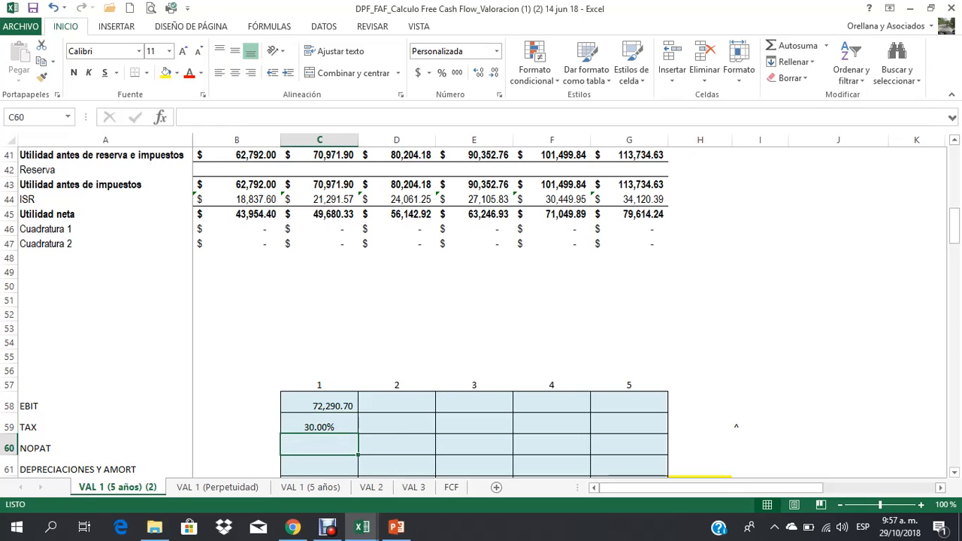
pyautogui.write('=')
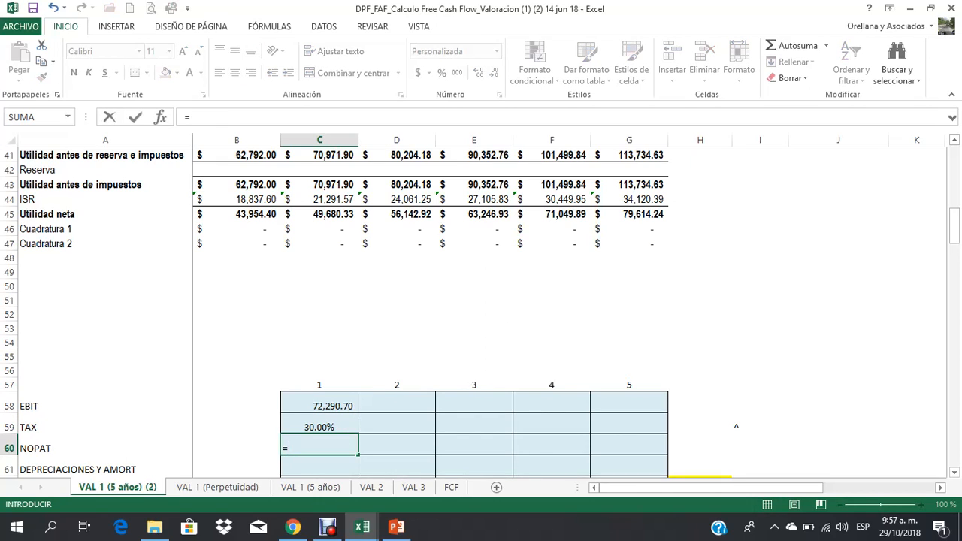
pyautogui.press('Up')
pyautogui.press('Up')
pyautogui.write('*')
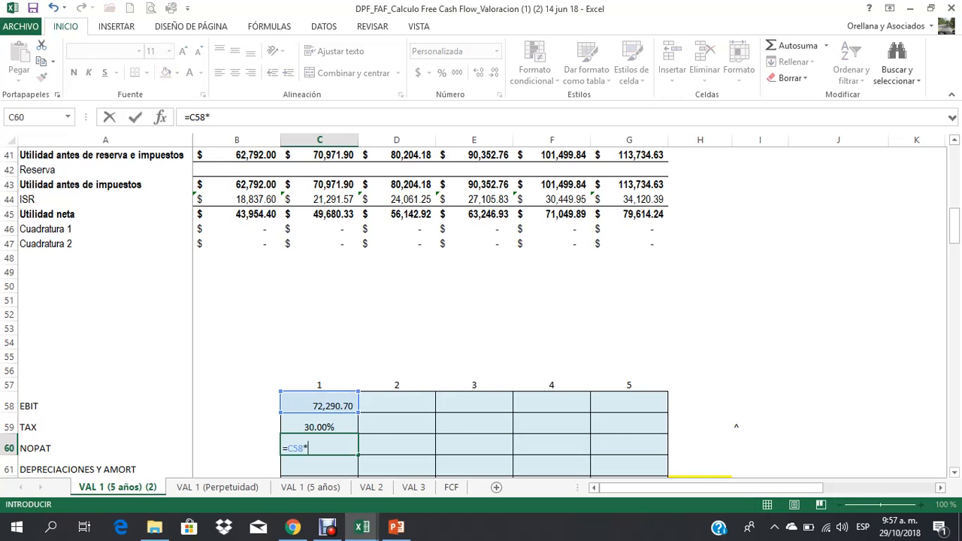
pyautogui.write('(1-')
pyautogui.press('Up')
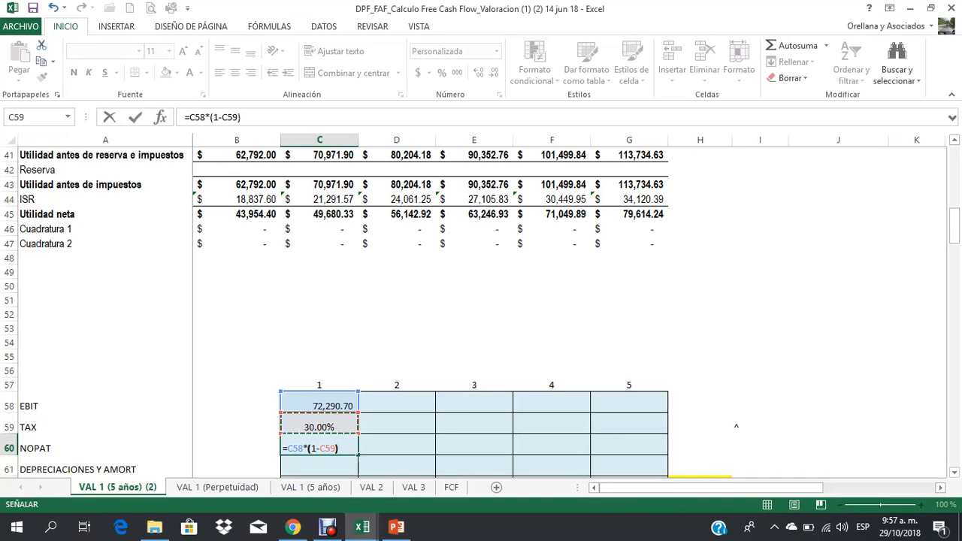
pyautogui.write(')')
pyautogui.hotkey('ctrl', 'Return')
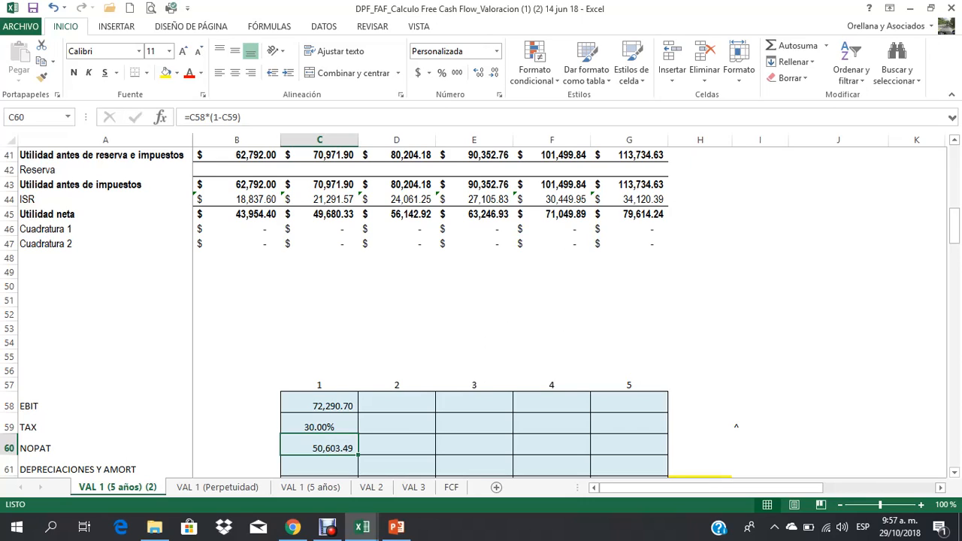
# Step: Right-align the year 1 TAX percentage in C59 to match the EBIT and NOPAT figures
pyautogui.click(320, 402)
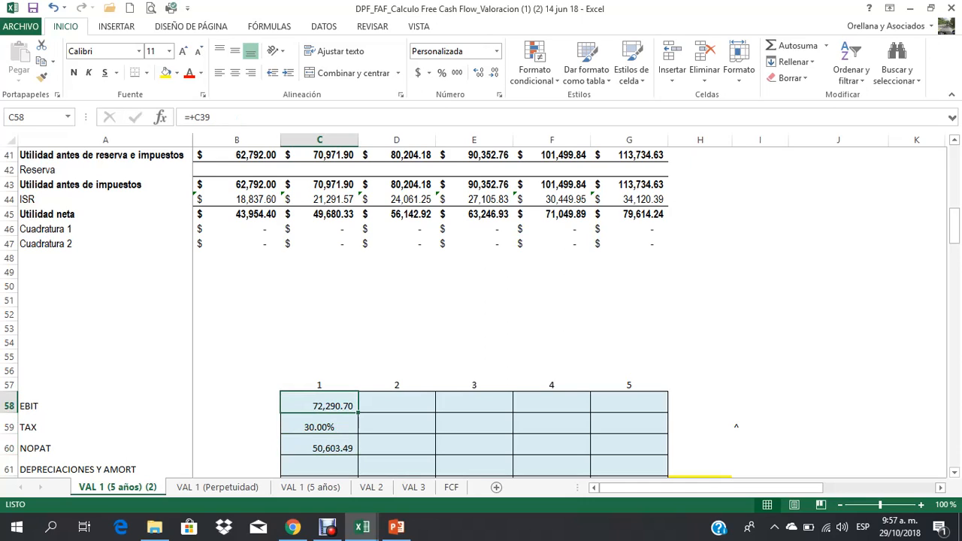
pyautogui.click(319, 445)
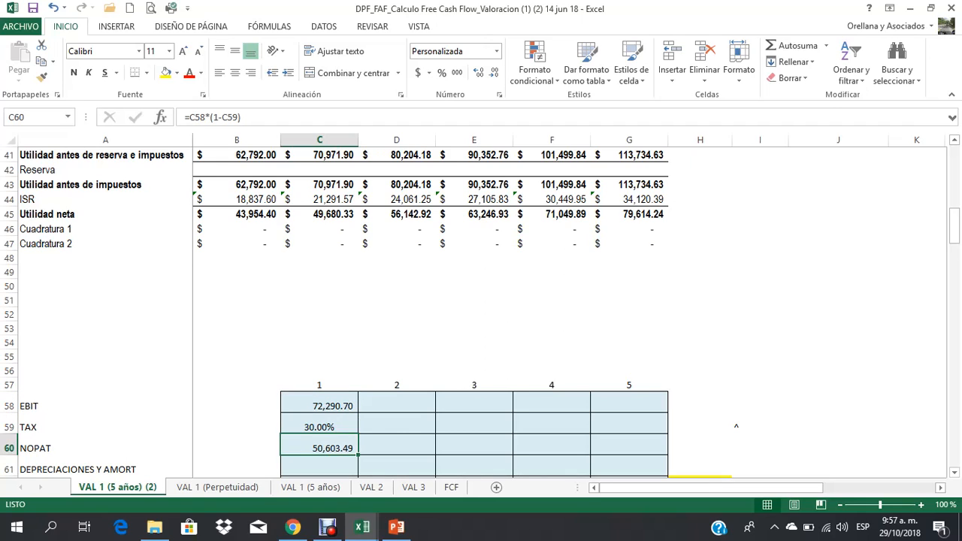
pyautogui.click(319, 424)
pyautogui.click(250, 73)
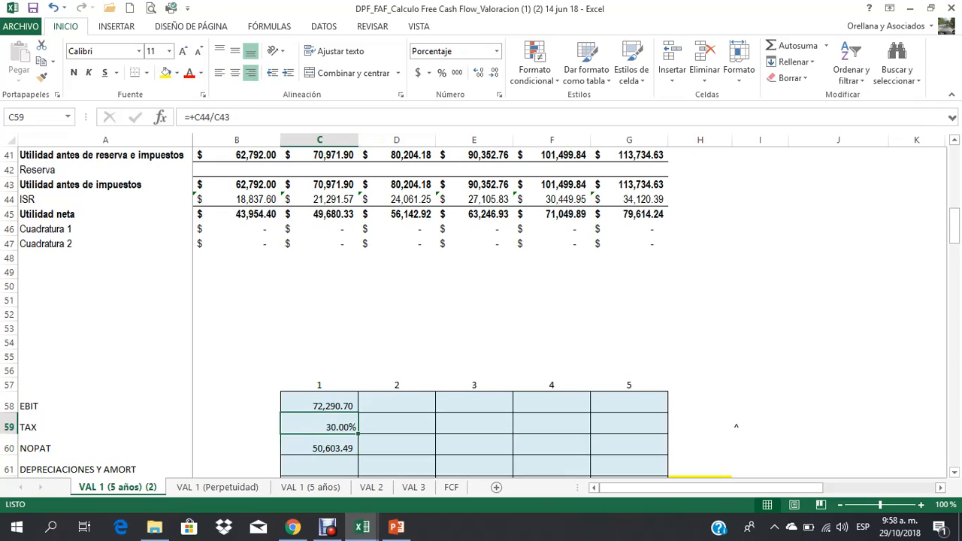
# Step: Add the centred heading "Año" in C56, above the year number 1 of the cash flow table
pyautogui.click(397, 314)
pyautogui.scroll(-1, 481, 311)
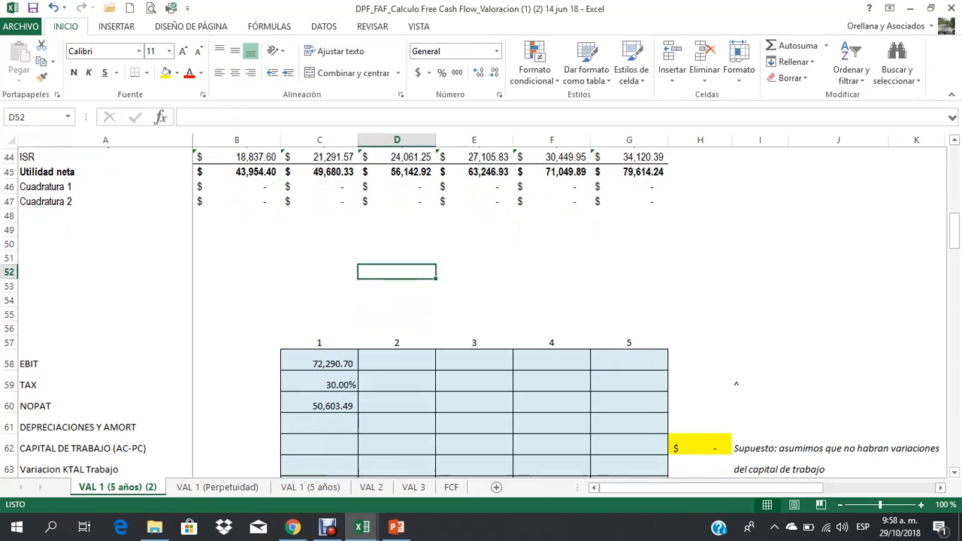
pyautogui.click(319, 421)
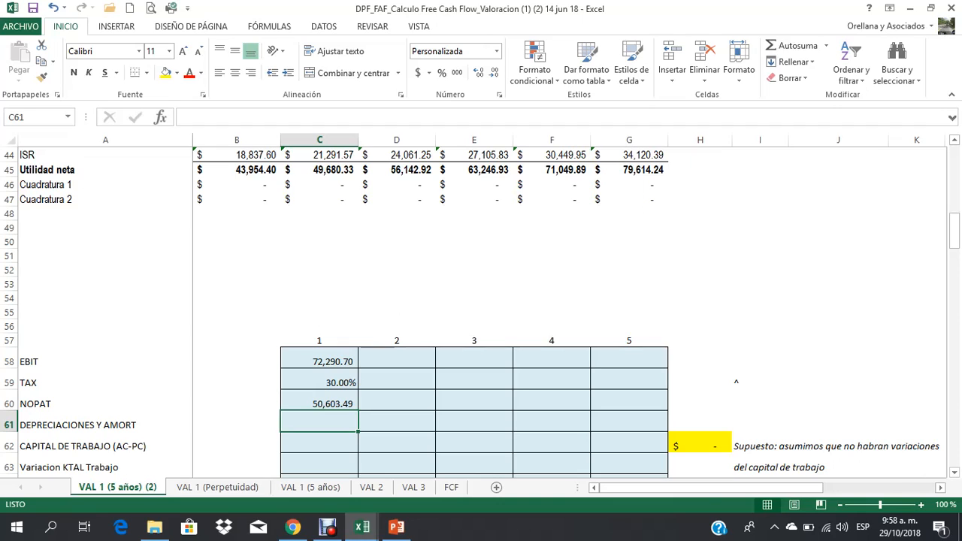
pyautogui.click(319, 326)
pyautogui.write('Año')
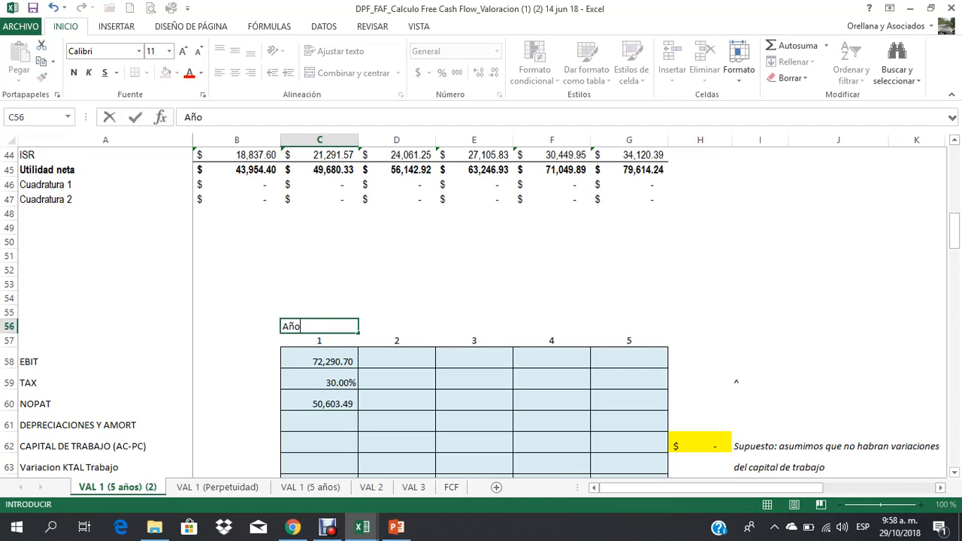
pyautogui.press('Return')
pyautogui.press('Up')
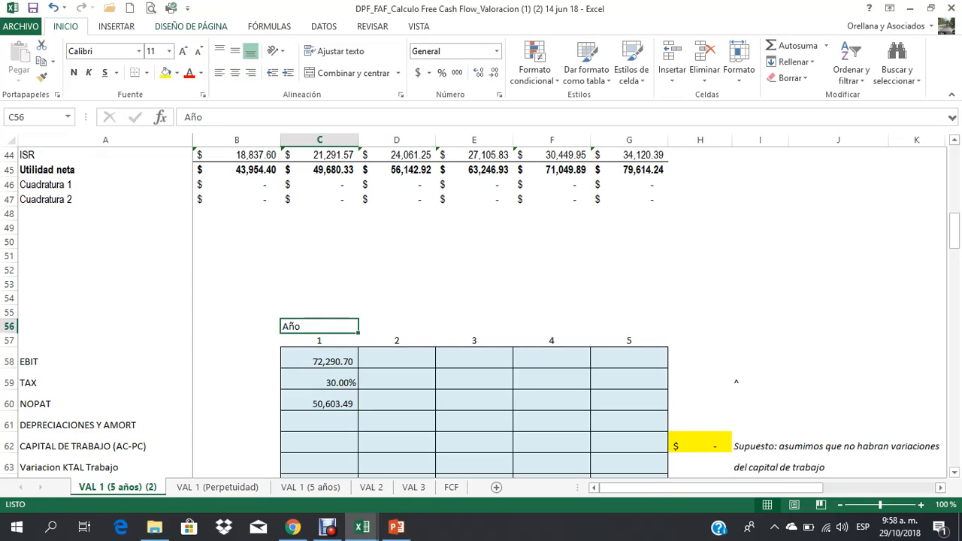
pyautogui.click(235, 72)
# Step: Calculate the year 1 DEPRECIACIONES Y AMORT in C61 as the change in Depreciacion acumulada with +C12-B12
pyautogui.press('Down')
pyautogui.press('Down')
pyautogui.press('Down')
pyautogui.press('Down')
pyautogui.press('Down')
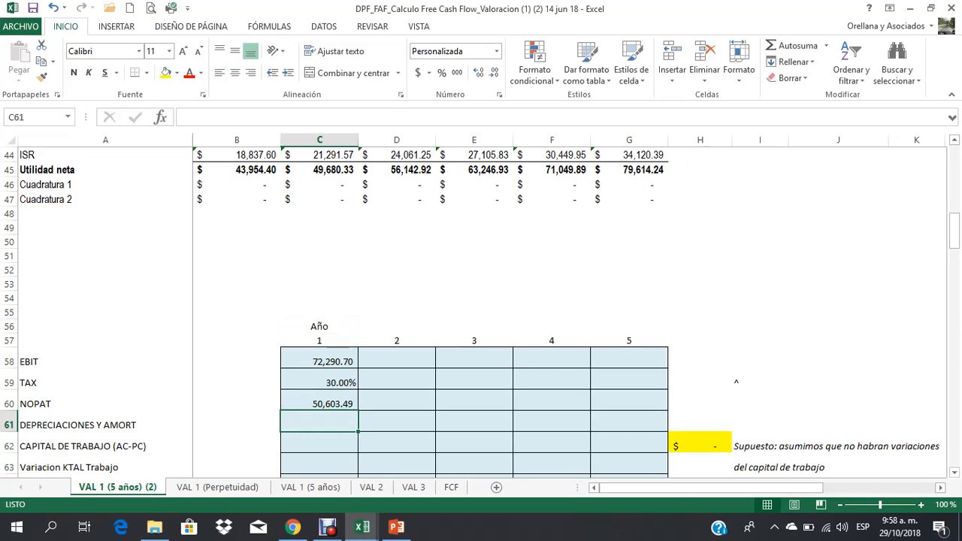
pyautogui.write('+')
pyautogui.scroll(5, 481, 301)
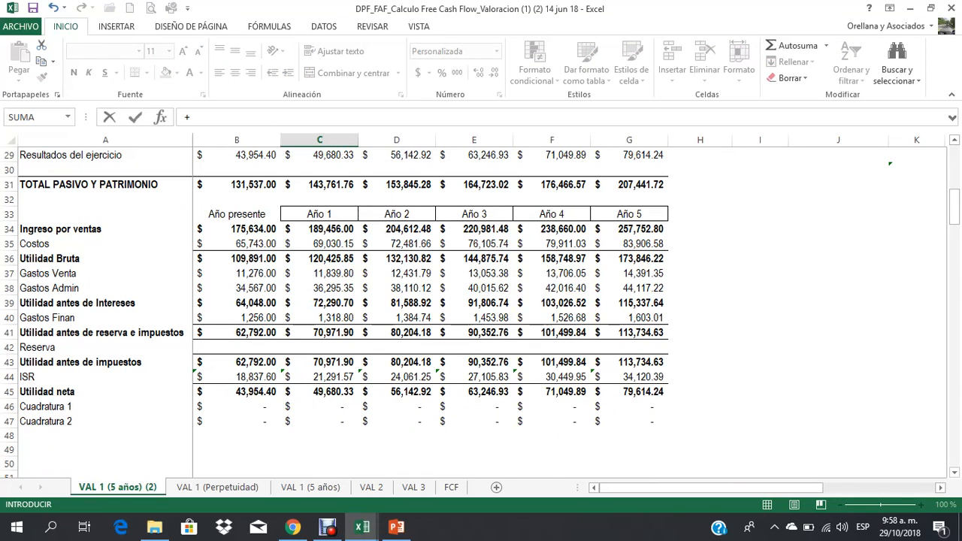
pyautogui.moveTo(105, 243); pyautogui.dragTo(397, 332)
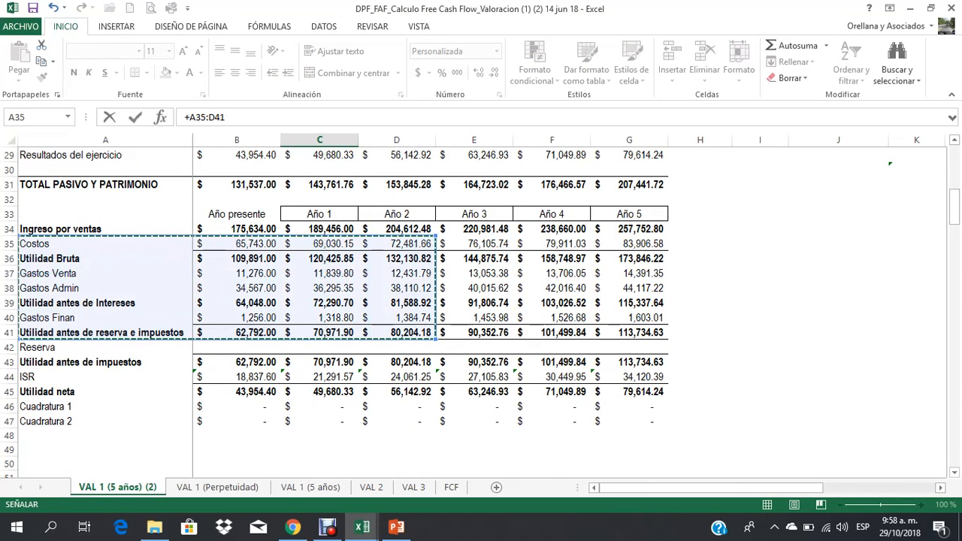
pyautogui.click(319, 288)
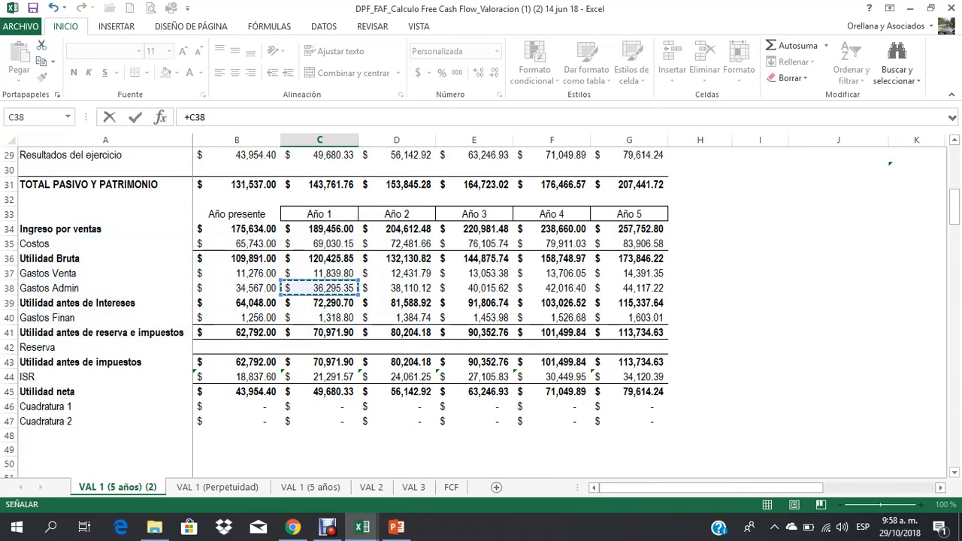
pyautogui.scroll(1, 320, 288)
pyautogui.scroll(8, 482, 312)
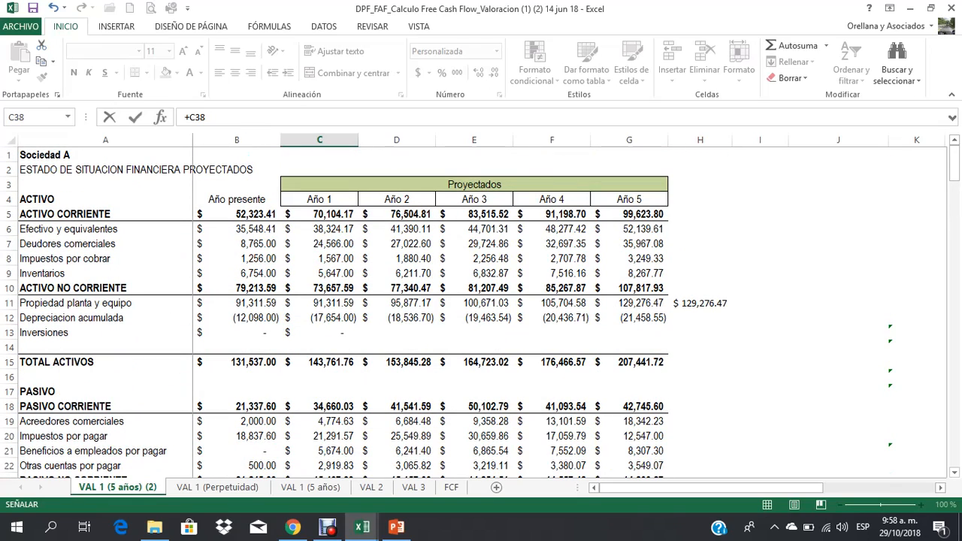
pyautogui.click(9, 318)
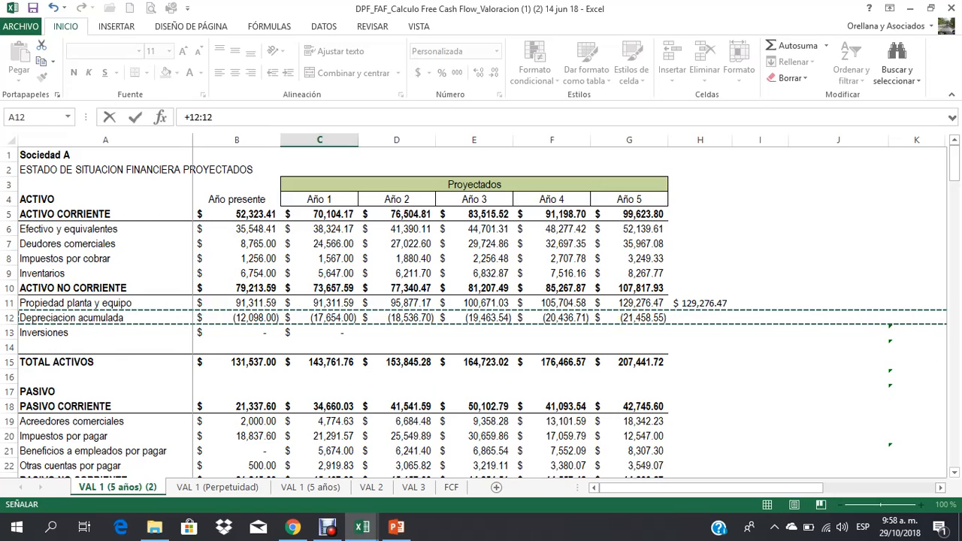
pyautogui.click(320, 317)
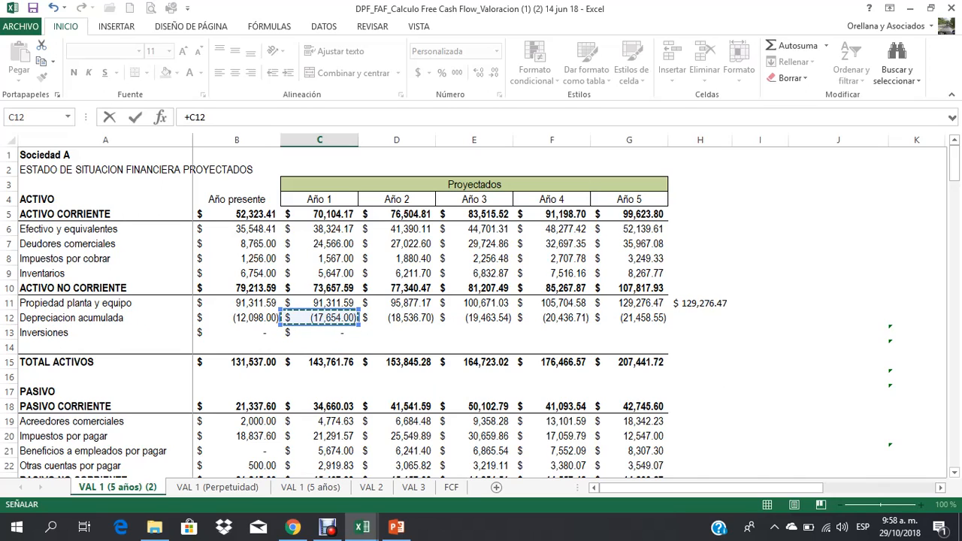
pyautogui.write('-')
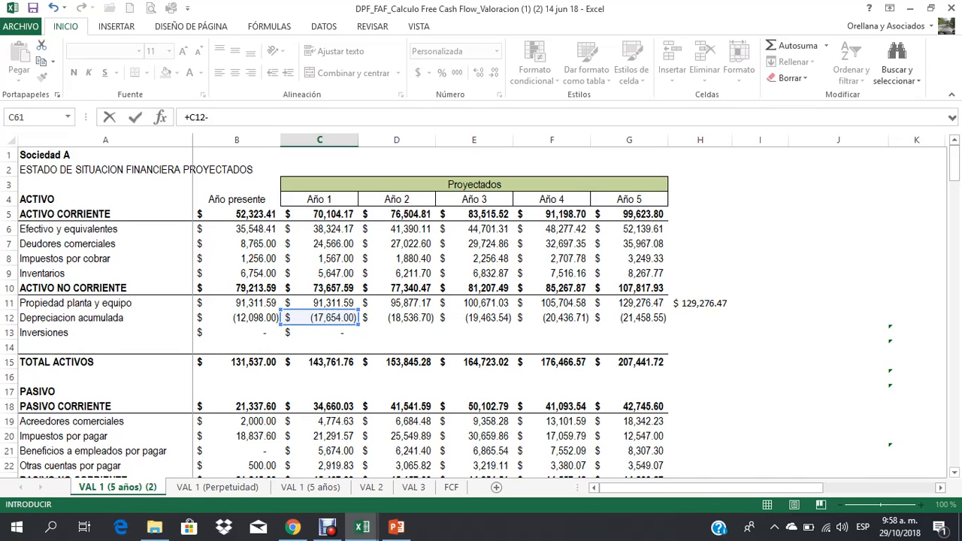
pyautogui.click(237, 318)
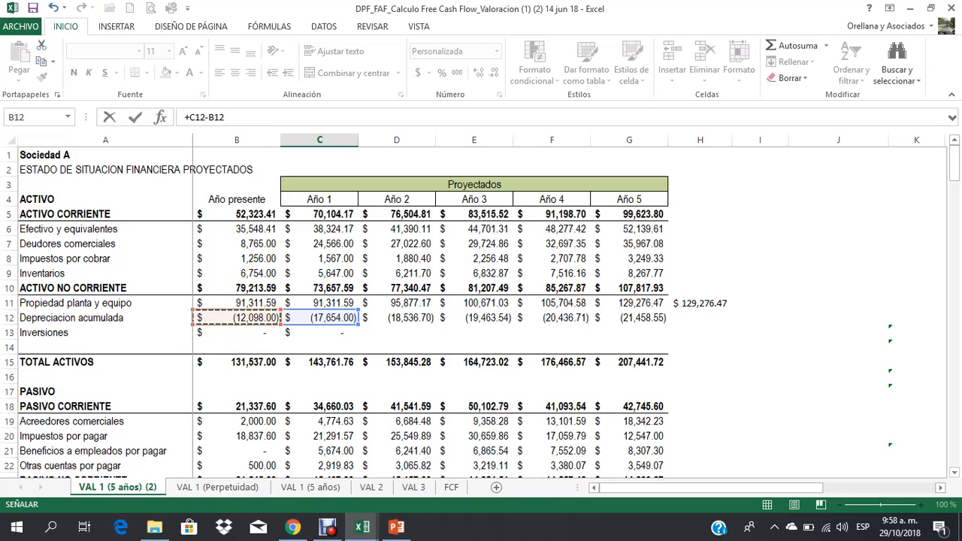
pyautogui.press('Return')
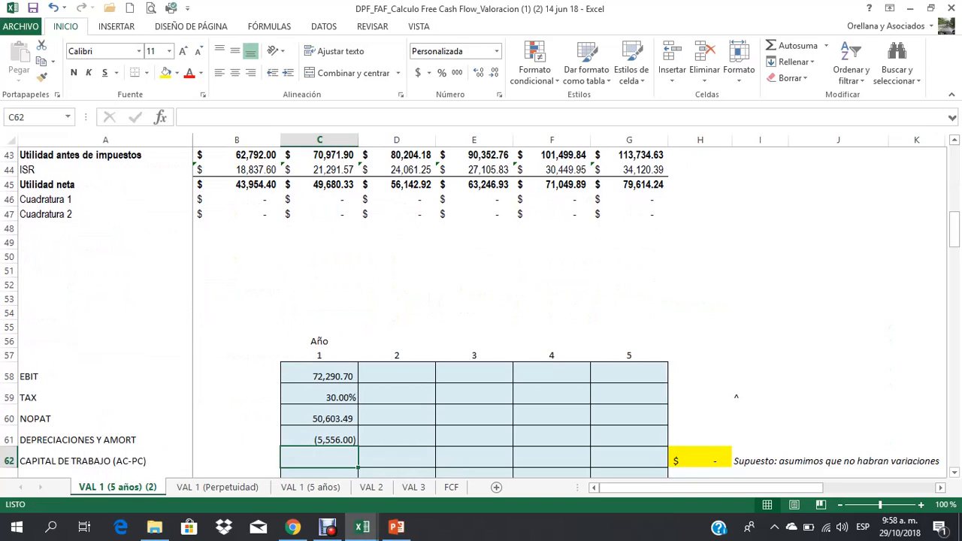
# Step: Reverse the sign of the year 1 depreciation in C61 by changing its formula to -(C12-B12)
pyautogui.click(319, 439)
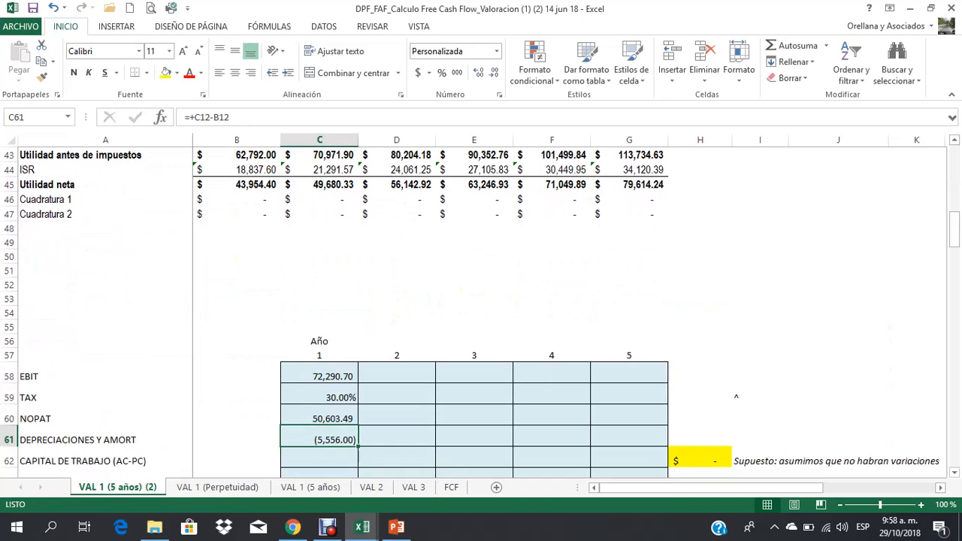
pyautogui.press('F2')
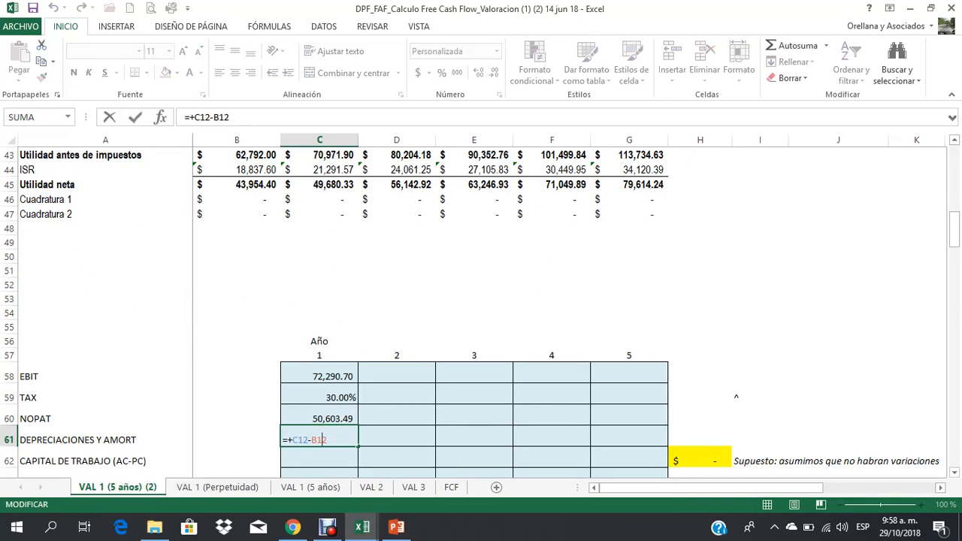
pyautogui.press('Left')
pyautogui.press('BackSpace')
pyautogui.write('-(')
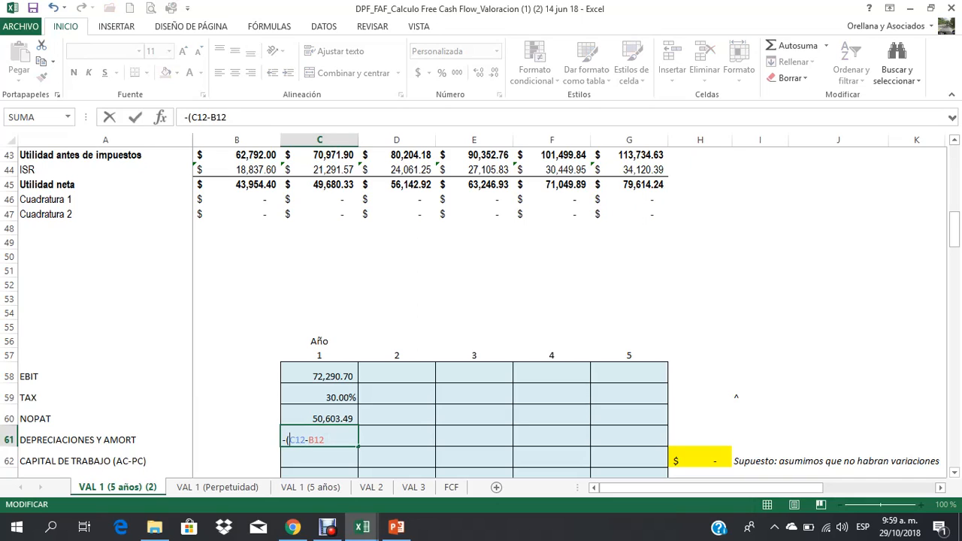
pyautogui.press('Right')
pyautogui.press('Right')
pyautogui.press('Right')
pyautogui.press('Right')
pyautogui.press('Right')
pyautogui.press('Right')
pyautogui.press('Right')
pyautogui.write(')')
pyautogui.press('Return')
pyautogui.press('Up')
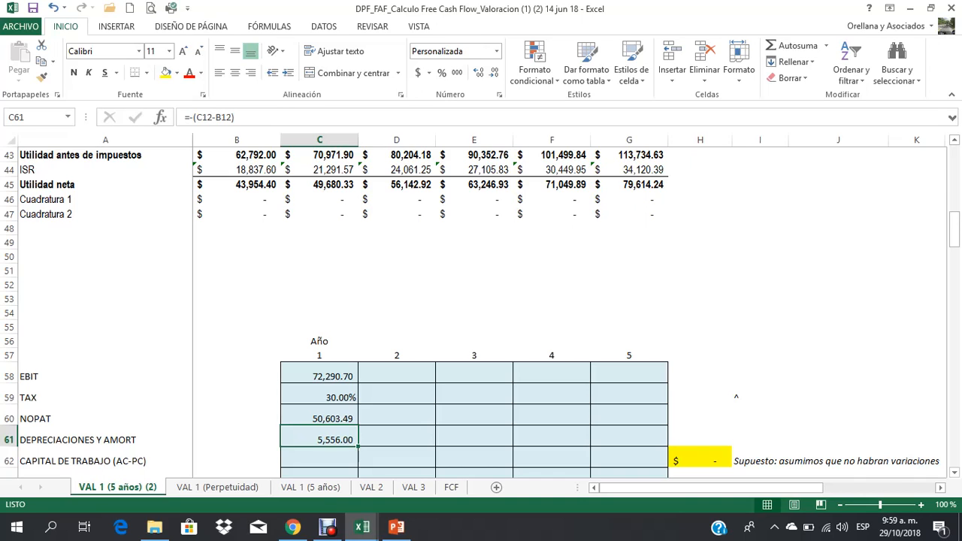
# Step: Calculate the year 1 CAPITAL DE TRABAJO (AC-PC) in C62 as ACTIVO CORRIENTE minus PASIVO CORRIENTE with +C5-C18
pyautogui.scroll(-1, 481, 312)
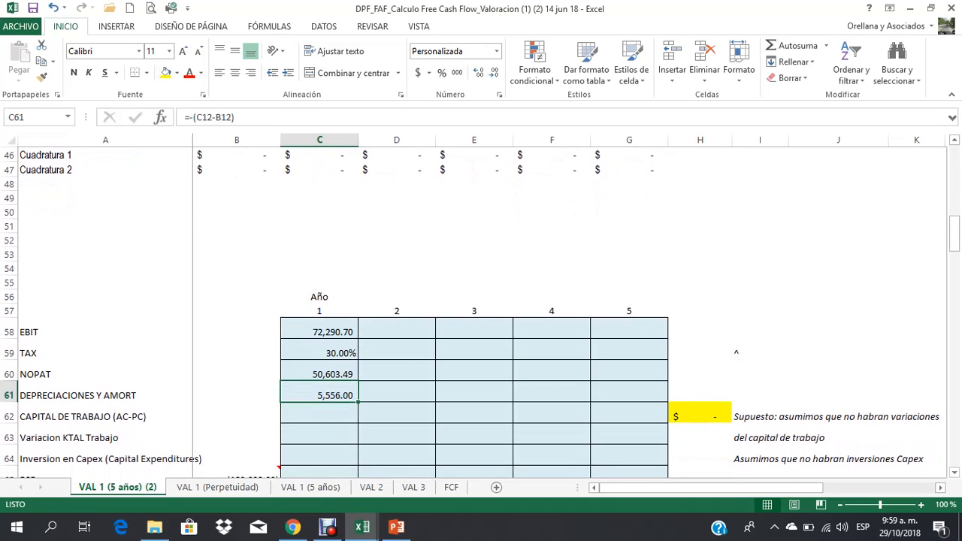
pyautogui.click(319, 413)
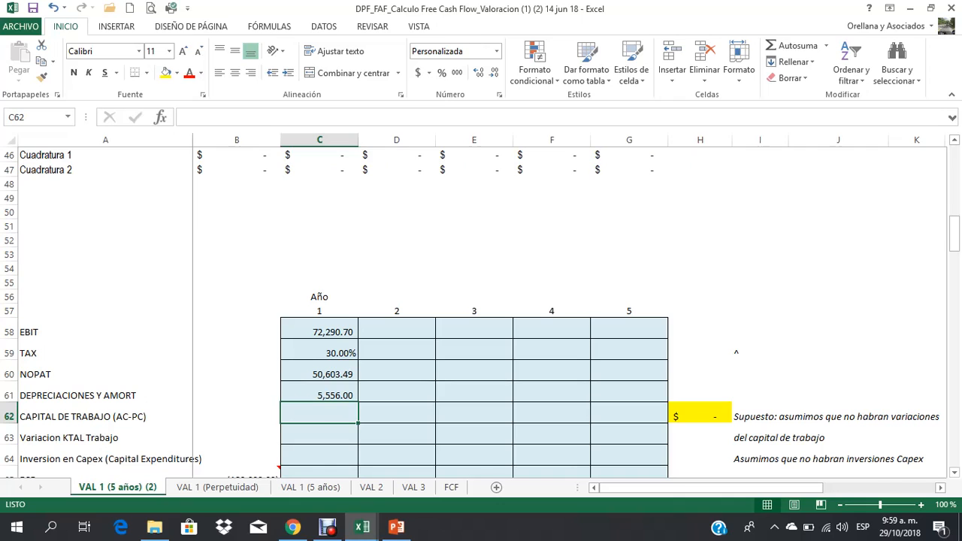
pyautogui.moveTo(105, 310); pyautogui.dragTo(105, 437)
pyautogui.click(320, 413)
pyautogui.click(105, 417)
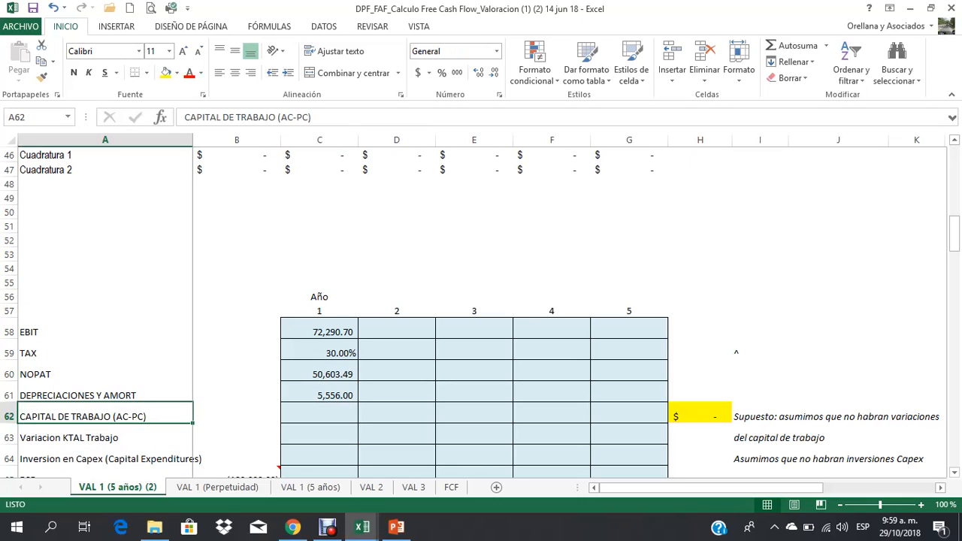
pyautogui.click(319, 414)
pyautogui.write('+')
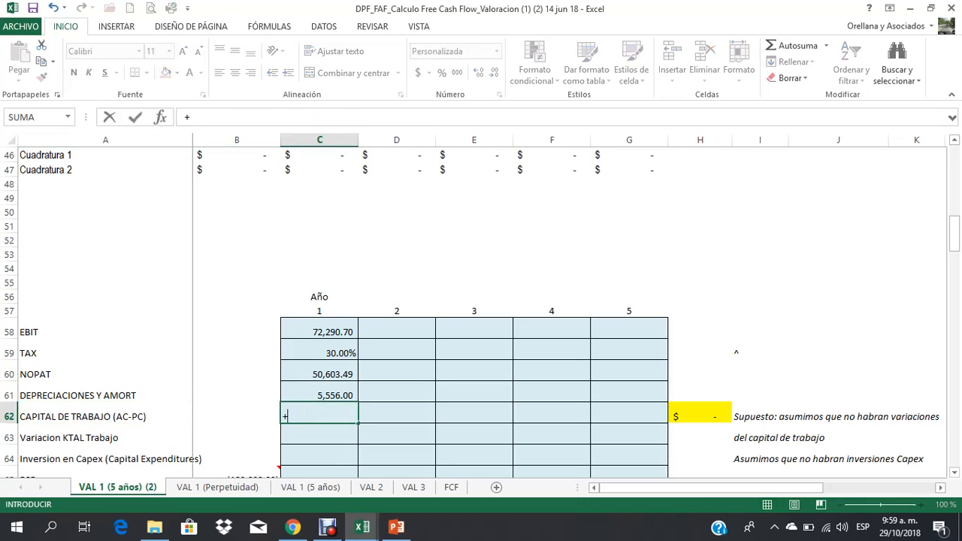
pyautogui.scroll(9, 481, 308)
pyautogui.scroll(6, 481, 308)
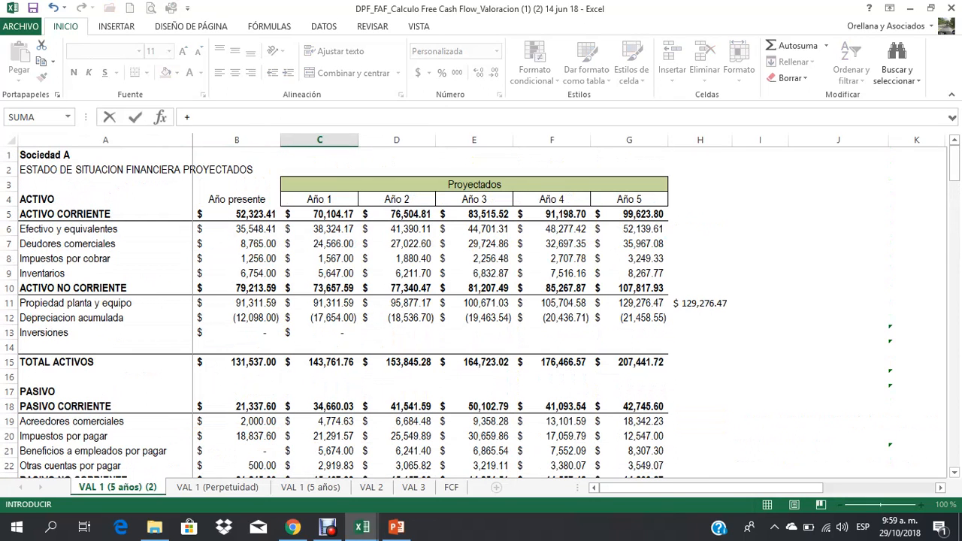
pyautogui.click(319, 214)
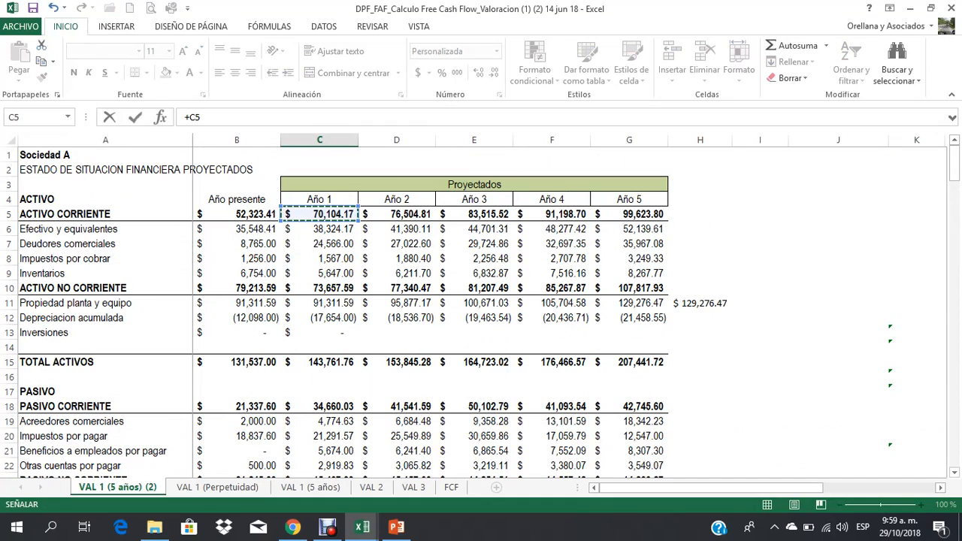
pyautogui.write('-')
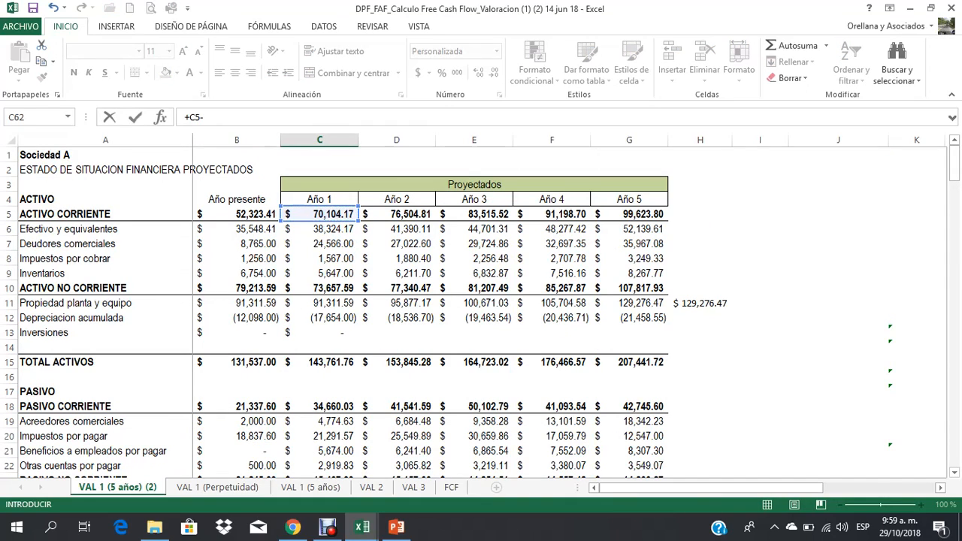
pyautogui.click(319, 406)
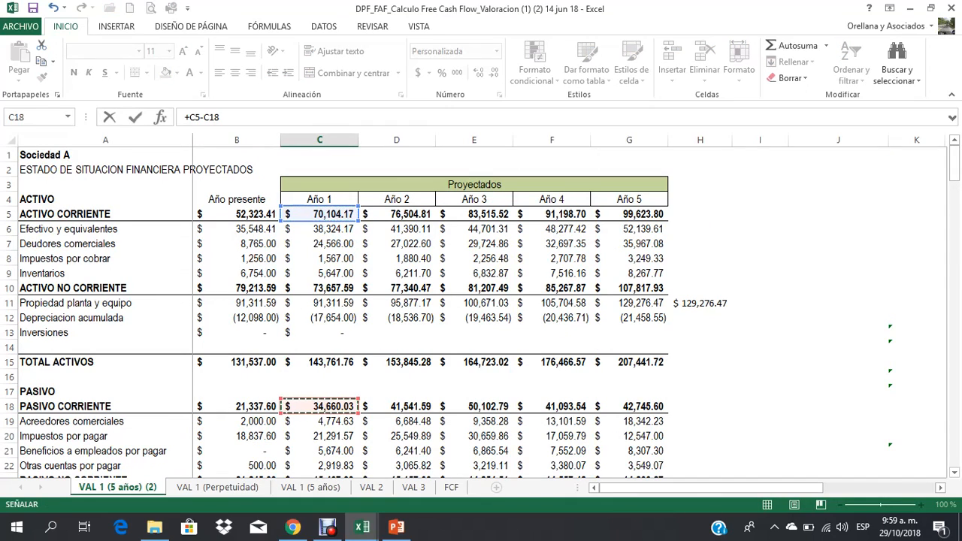
pyautogui.press('Return')
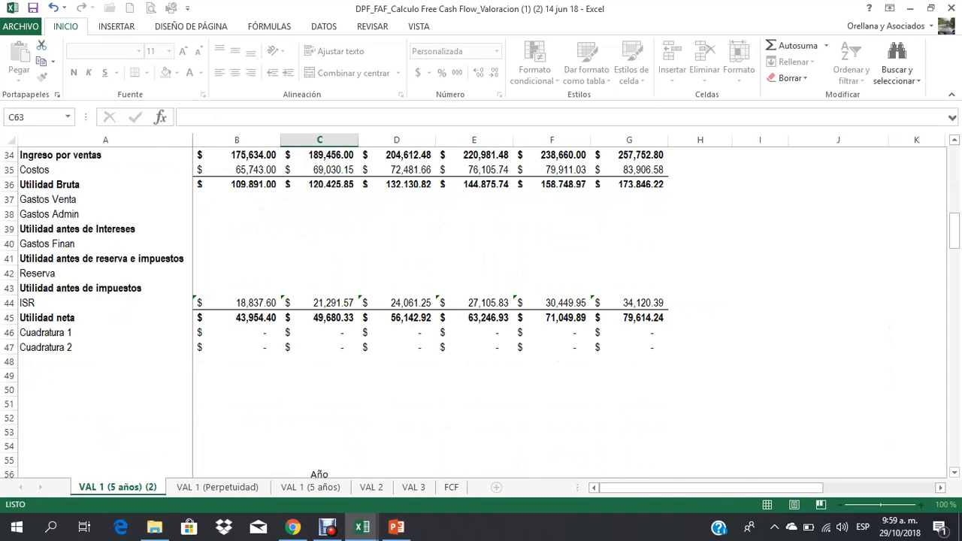
pyautogui.click(319, 444)
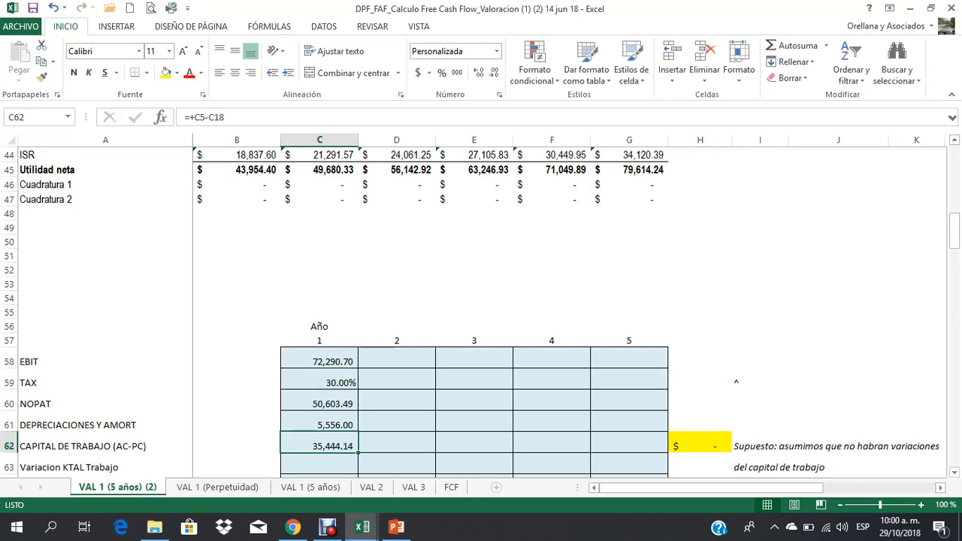
# Step: Copy the year 1 formulas in C58:C62, from EBIT to CAPITAL DE TRABAJO, across years 2 to 5 in columns D to G
pyautogui.scroll(-1, 481, 315)
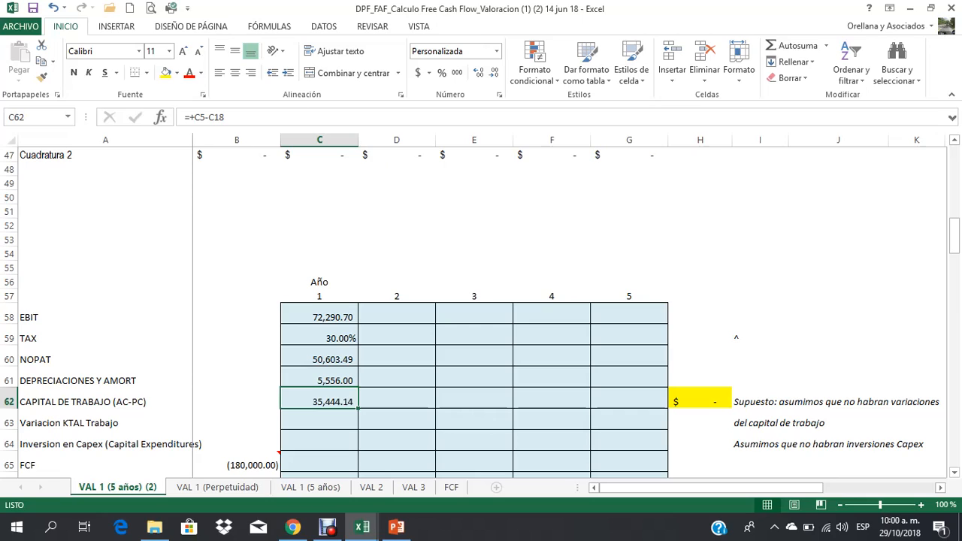
pyautogui.click(319, 420)
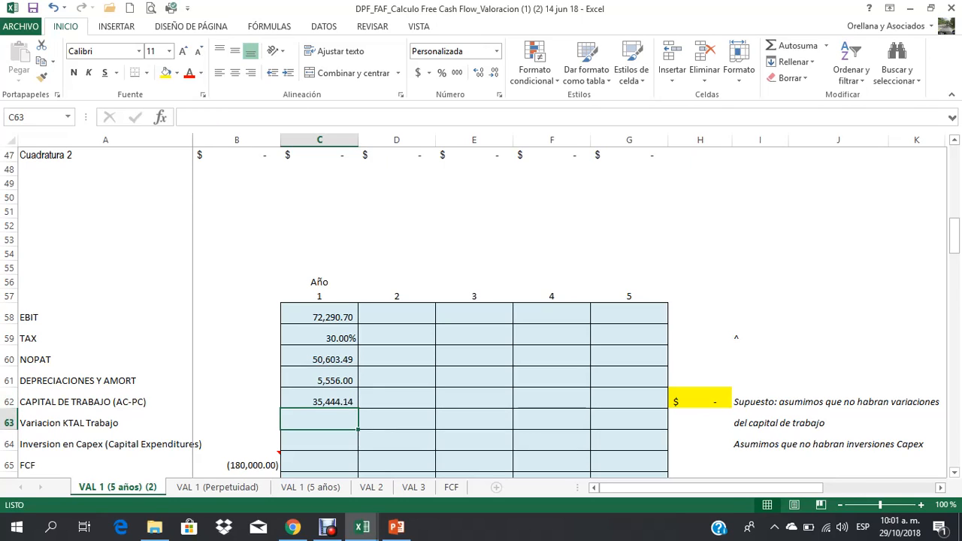
pyautogui.click(9, 423)
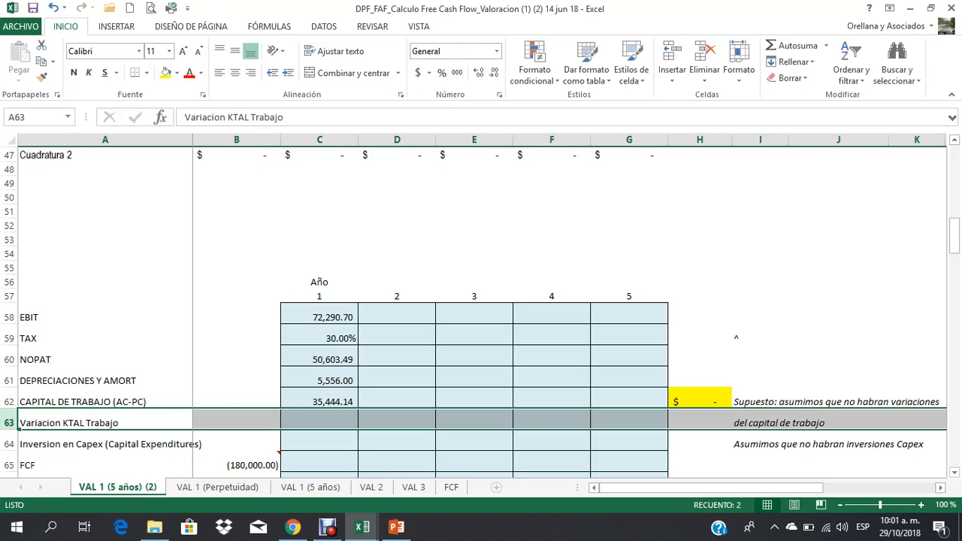
pyautogui.click(320, 317)
pyautogui.moveTo(319, 317); pyautogui.dragTo(320, 401)
pyautogui.hotkey('ctrl', 'c')
pyautogui.click(397, 318)
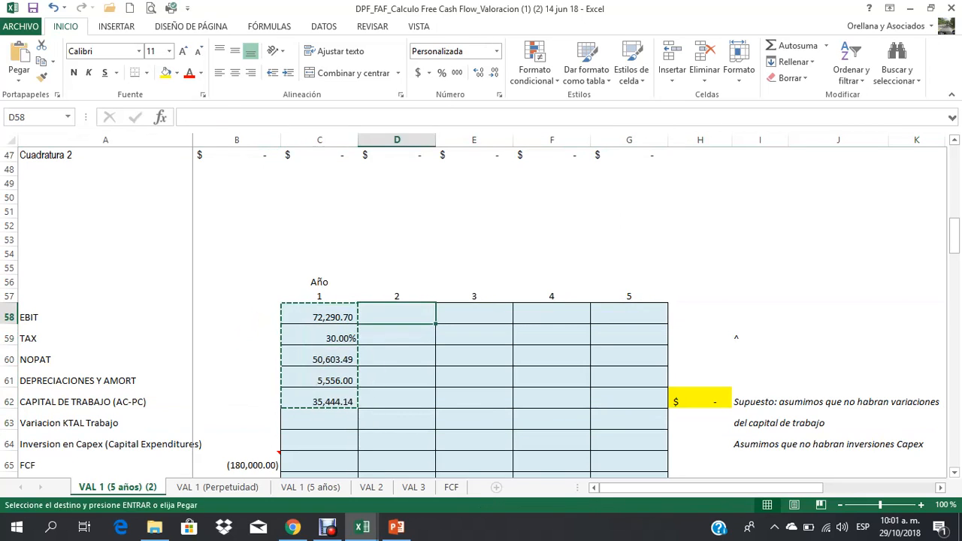
pyautogui.moveTo(397, 317); pyautogui.dragTo(629, 317)
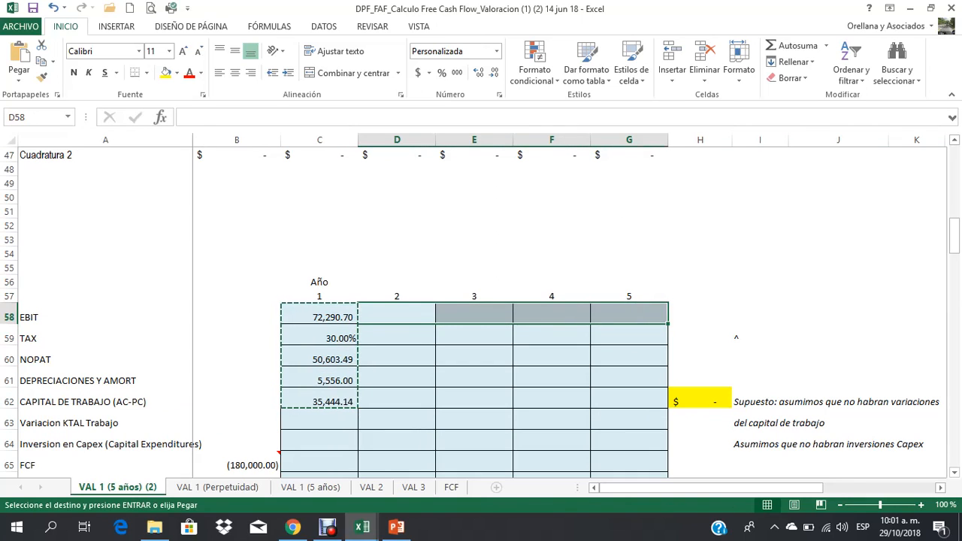
pyautogui.press('Return')
# Step: Review the TAX, NOPAT, DEPRECIACIONES Y AMORT and CAPITAL DE TRABAJO rows across the five years
pyautogui.click(396, 338)
pyautogui.click(320, 338)
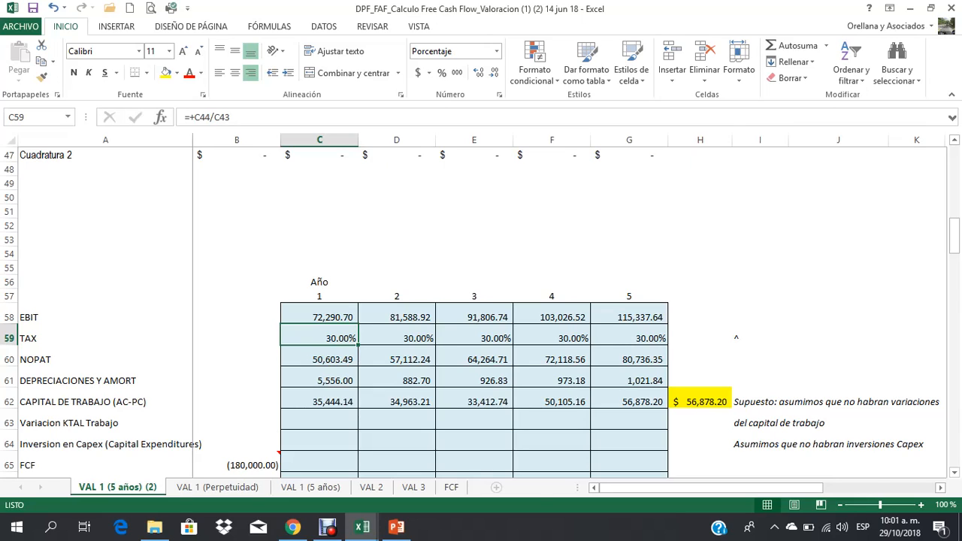
pyautogui.click(9, 338)
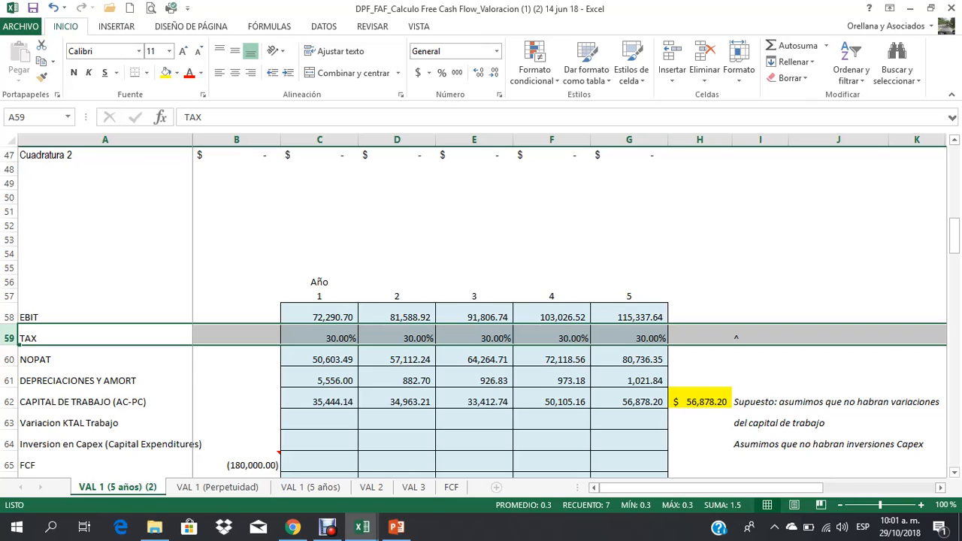
pyautogui.click(9, 359)
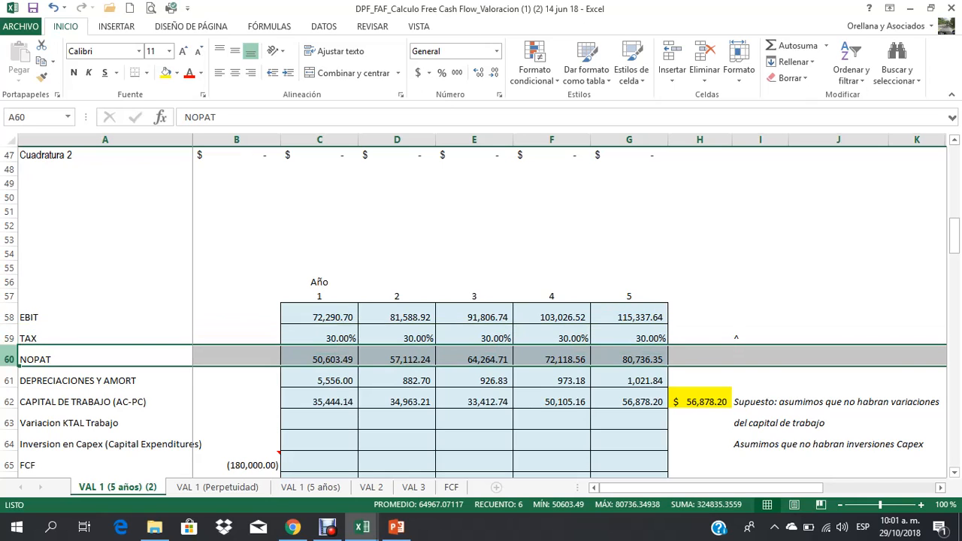
pyautogui.click(9, 380)
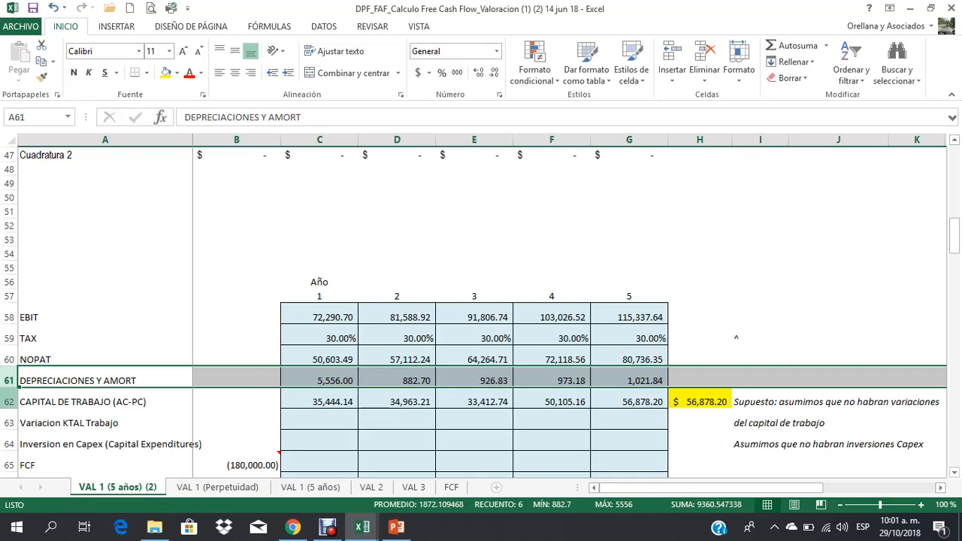
pyautogui.click(9, 402)
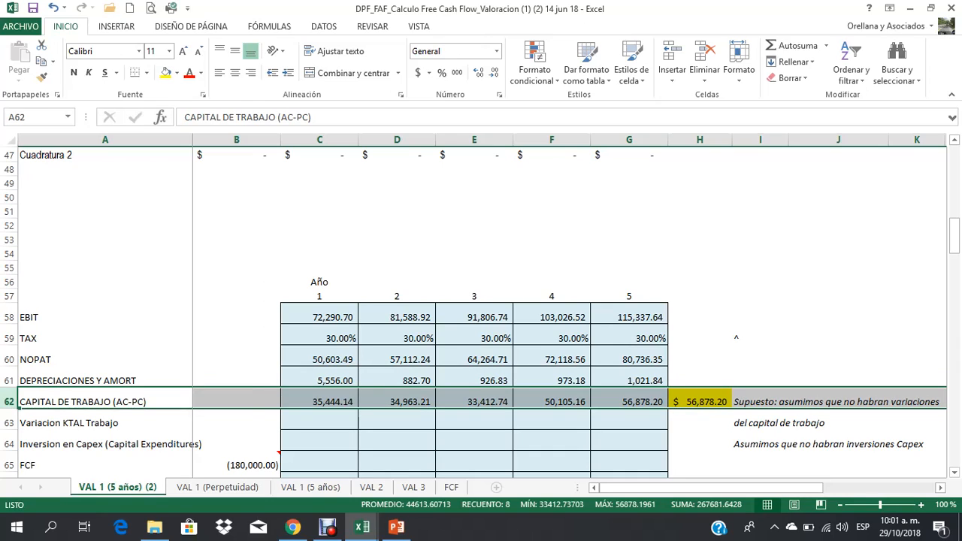
# Step: Calculate the year 1 Variacion KTAL Trabajo in C63 as year 2 minus year 1 working capital with +D62-C62
pyautogui.click(320, 423)
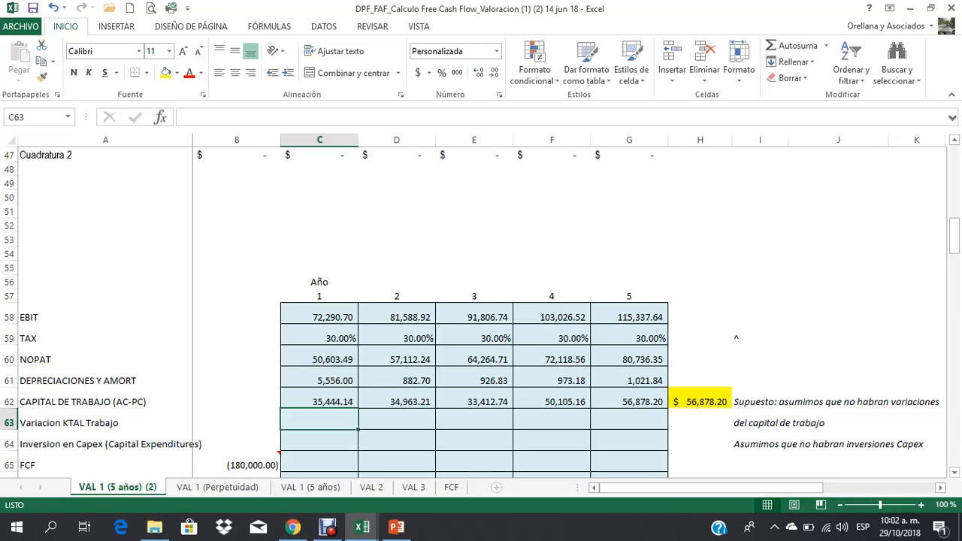
pyautogui.write('+')
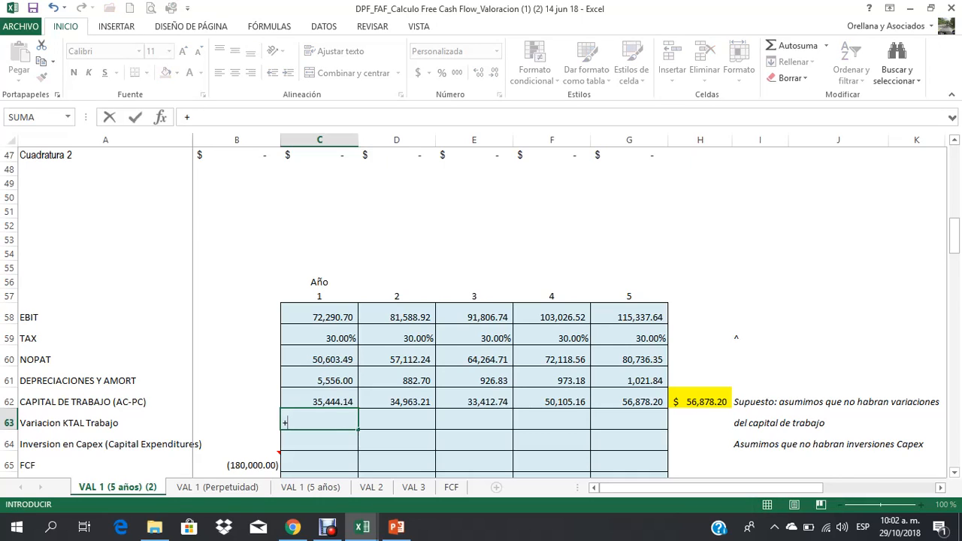
pyautogui.click(396, 402)
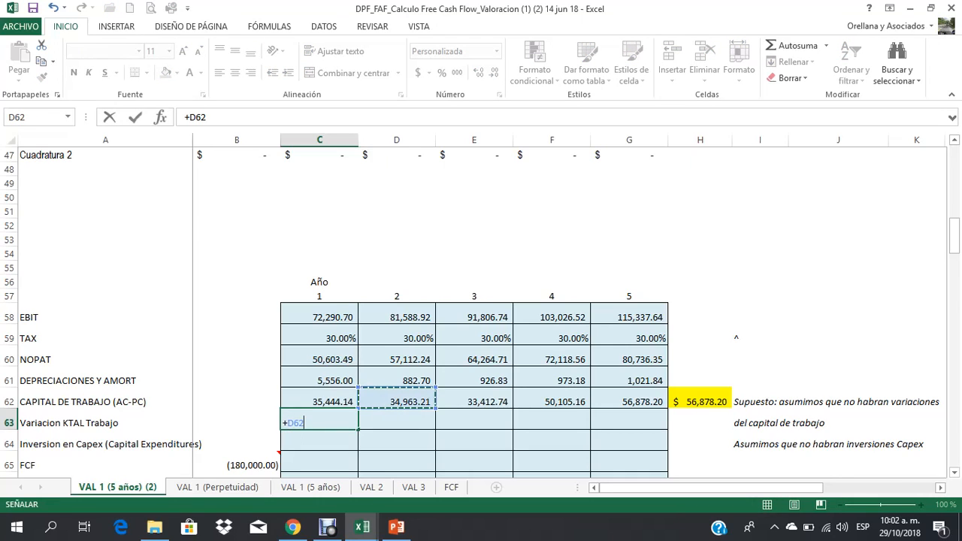
pyautogui.write('-')
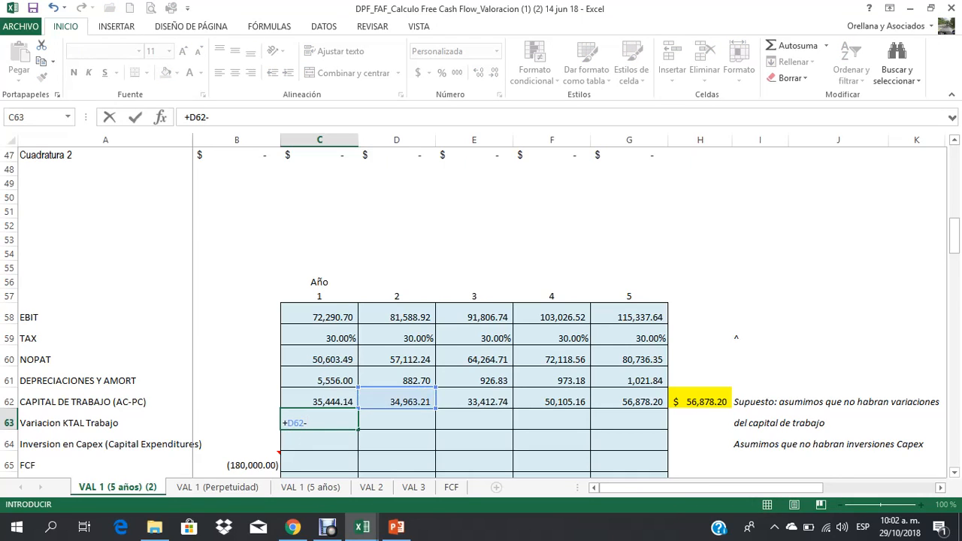
pyautogui.press('Up')
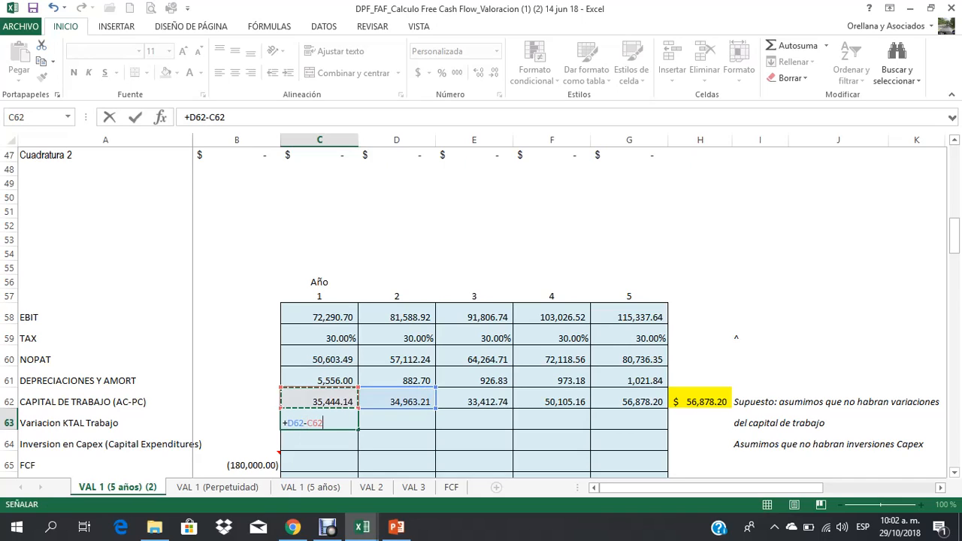
pyautogui.press('Return')
# Step: Copy the Variacion KTAL Trabajo formula from C63 to years 2 through 5 in D63:G63
pyautogui.press('Up')
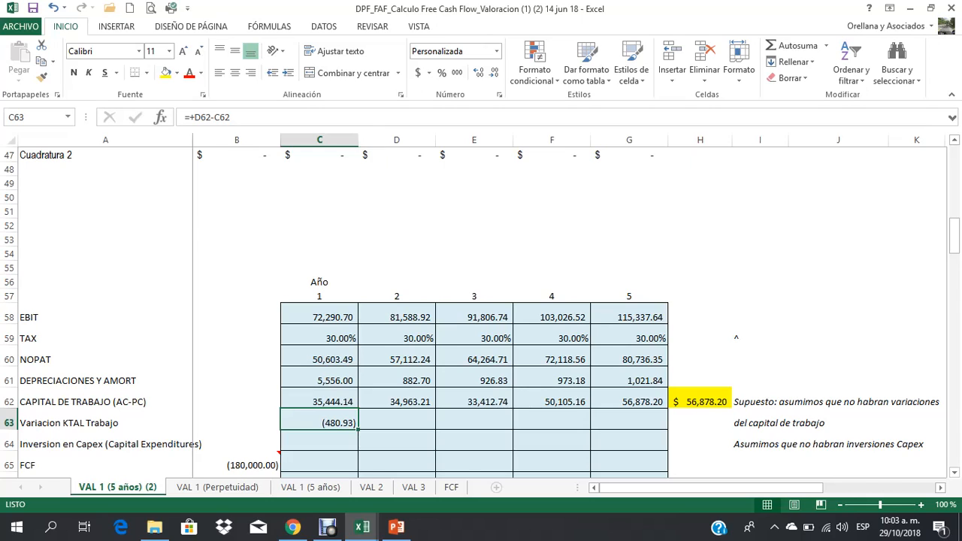
pyautogui.hotkey('ctrl', 'c')
pyautogui.press('Right')
pyautogui.hotkey('shift', 'Right')
pyautogui.hotkey('shift', 'Right')
pyautogui.hotkey('shift', 'Right')
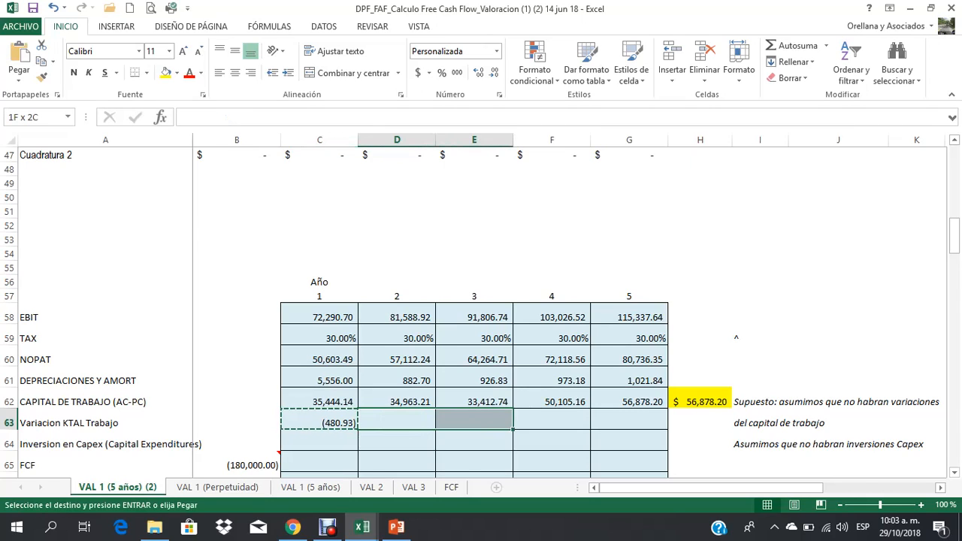
pyautogui.press('Return')
# Step: Make the year 3 Variacion KTAL Trabajo figure in E63 bold
pyautogui.press('Left')
pyautogui.press('Right')
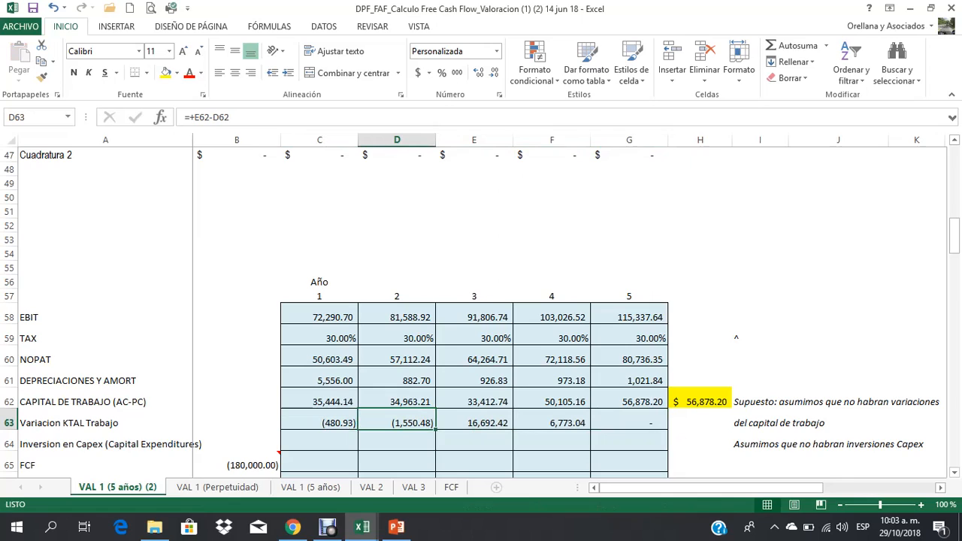
pyautogui.click(475, 423)
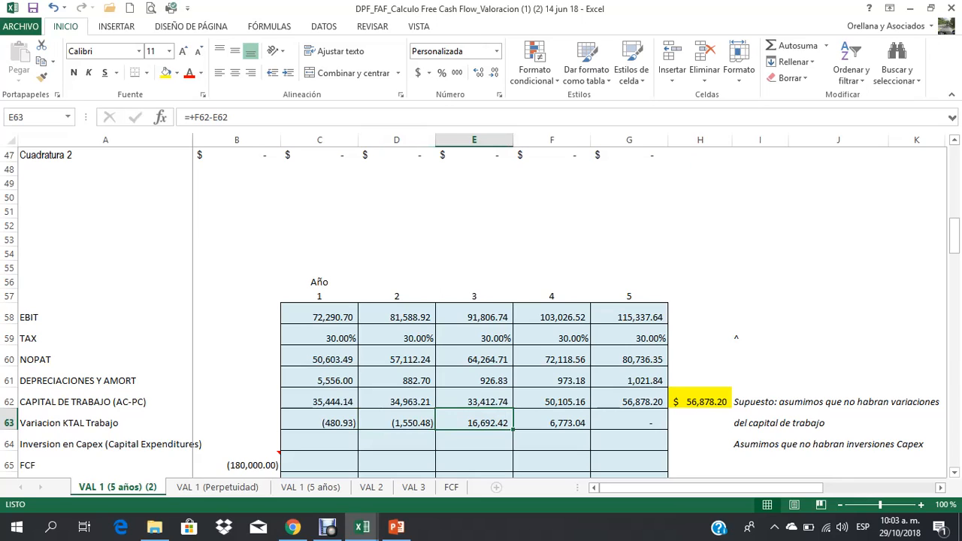
pyautogui.hotkey('ctrl', 'n')
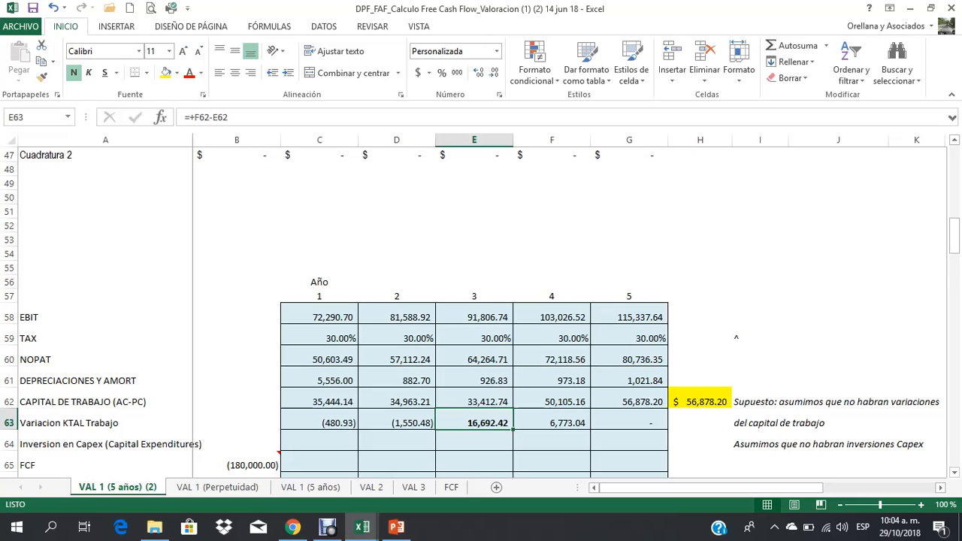
# Step: Inspect the cell references in the year 5 Variacion KTAL Trabajo formula in G63, leaving the formula as it is
pyautogui.press('Right')
pyautogui.press('Right')
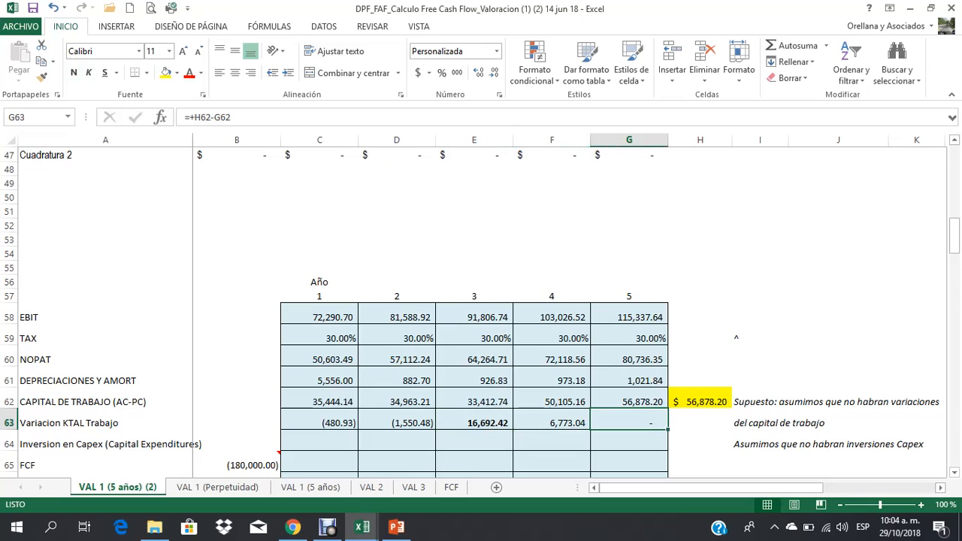
pyautogui.press('F2')
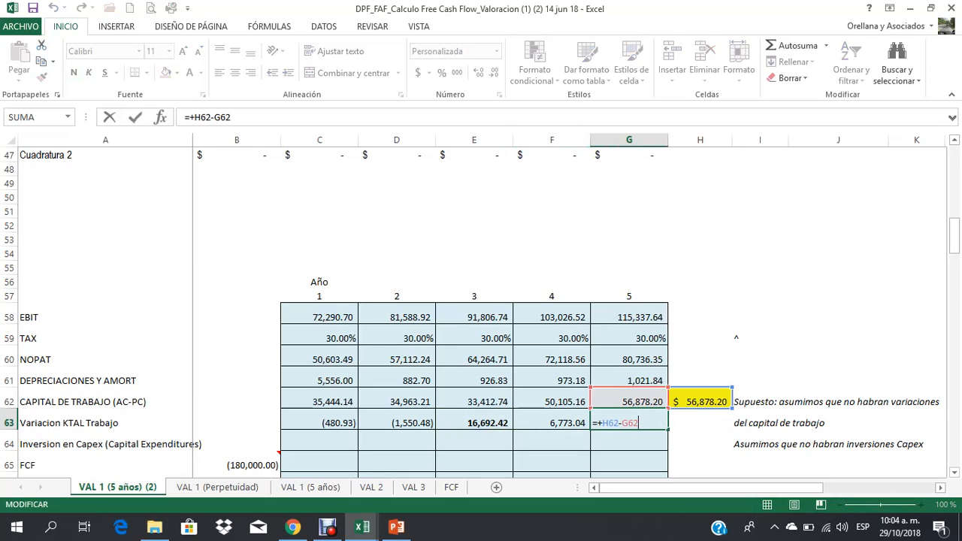
pyautogui.press('Escape')
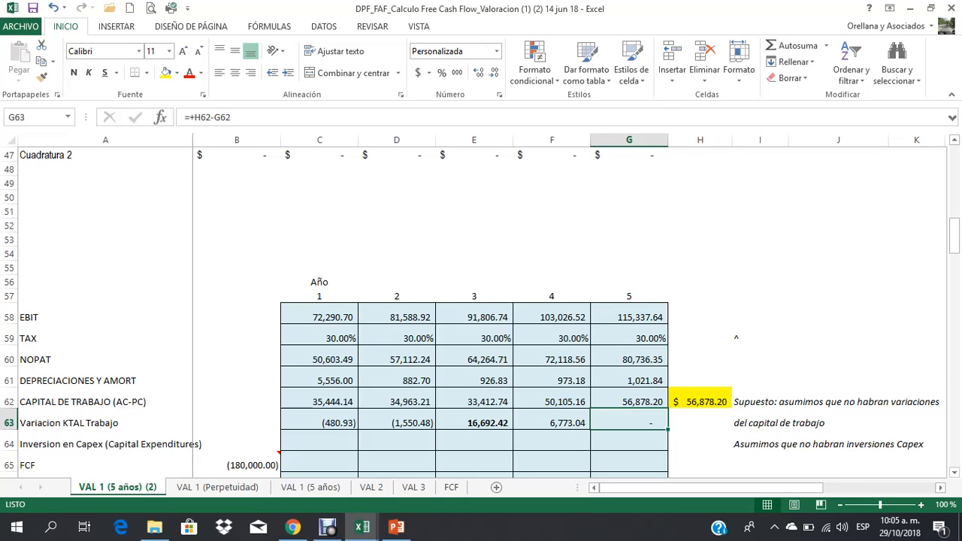
# Step: Calculate the year 1 Inversion en Capex in C64 as year 2 minus year 1 Propiedad planta y equipo with +D11-C11
pyautogui.scroll(-1, 481, 308)
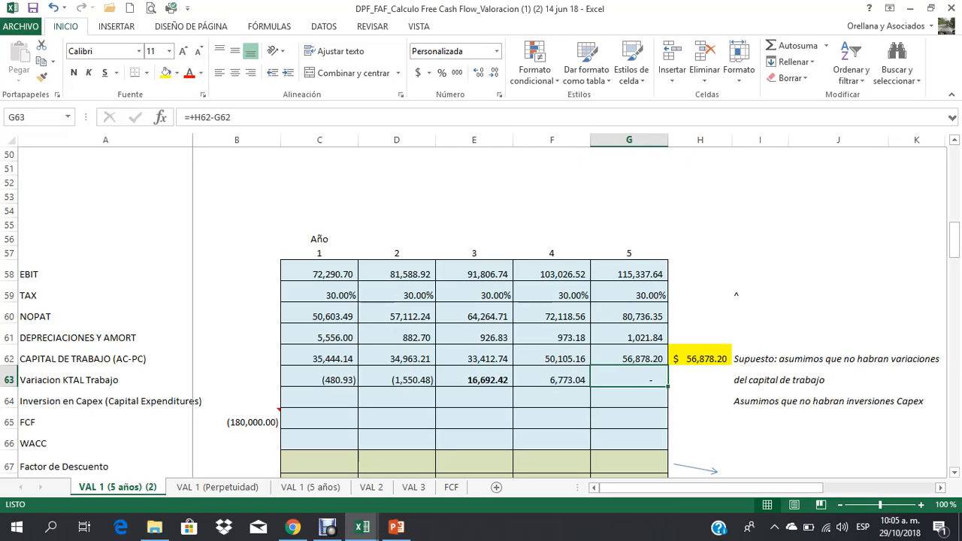
pyautogui.click(9, 401)
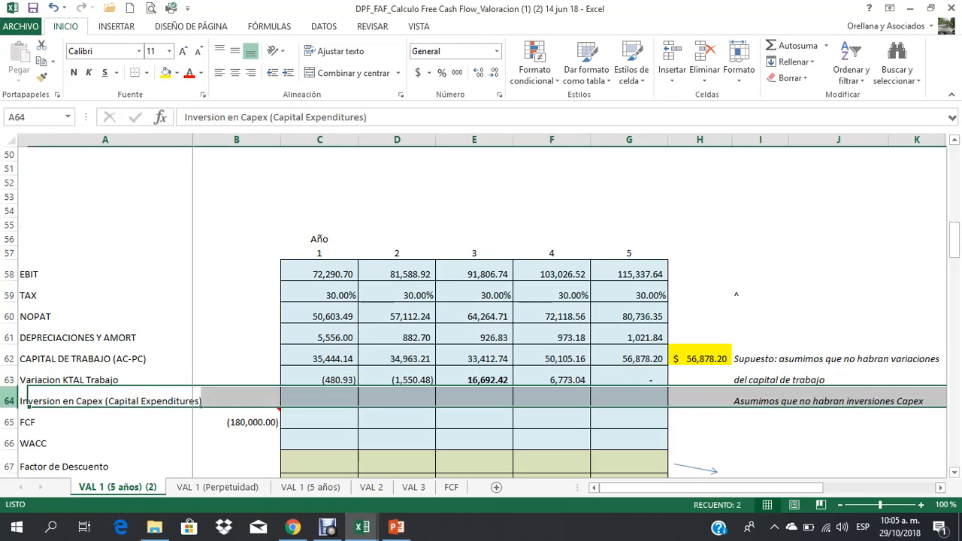
pyautogui.click(319, 401)
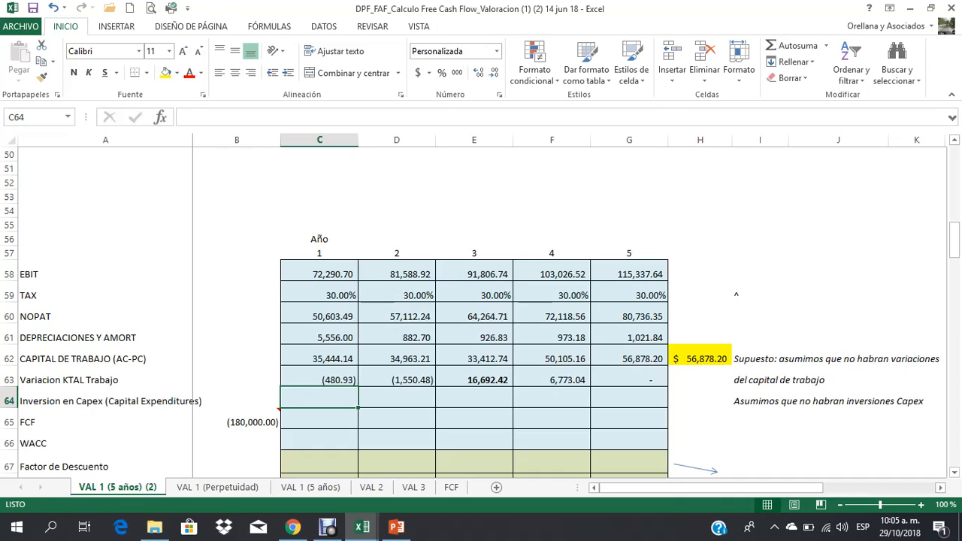
pyautogui.write('+')
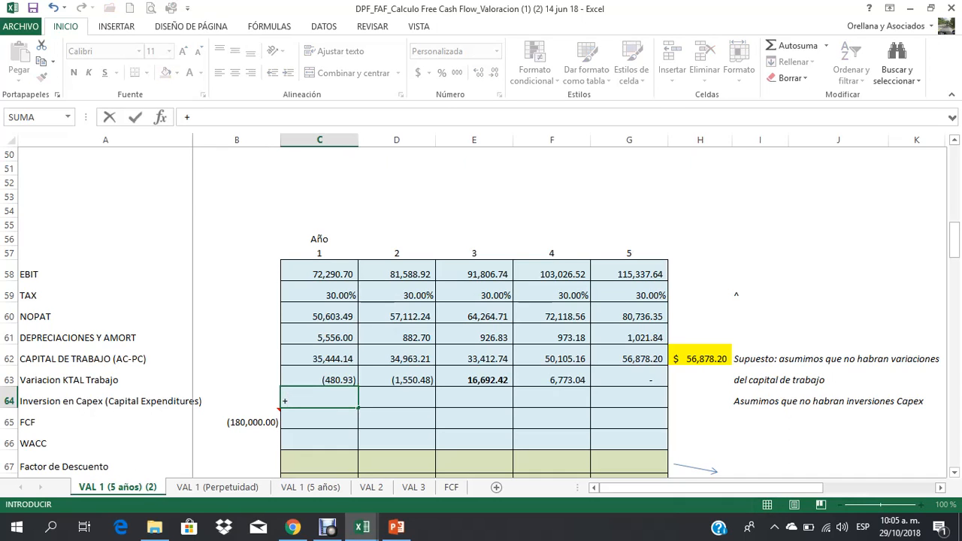
pyautogui.scroll(16, 481, 308)
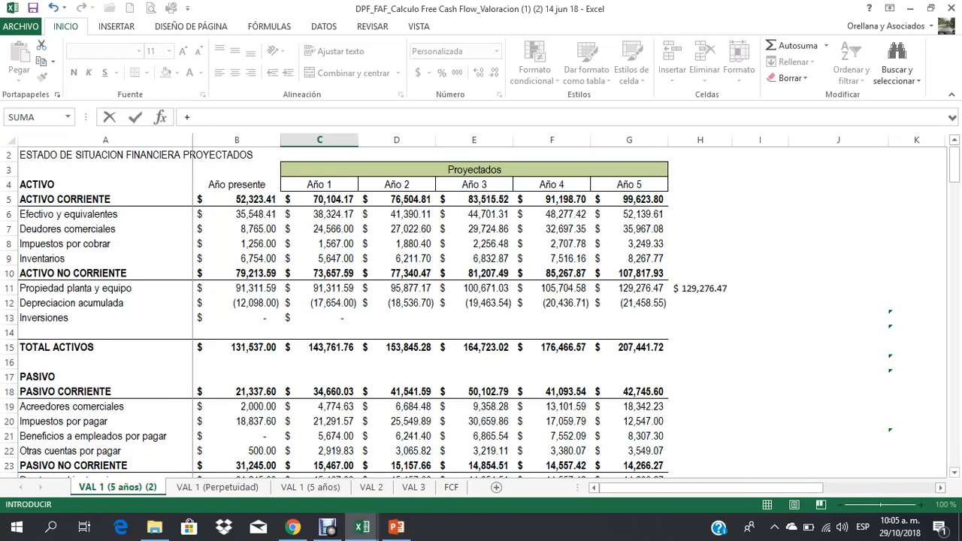
pyautogui.click(397, 288)
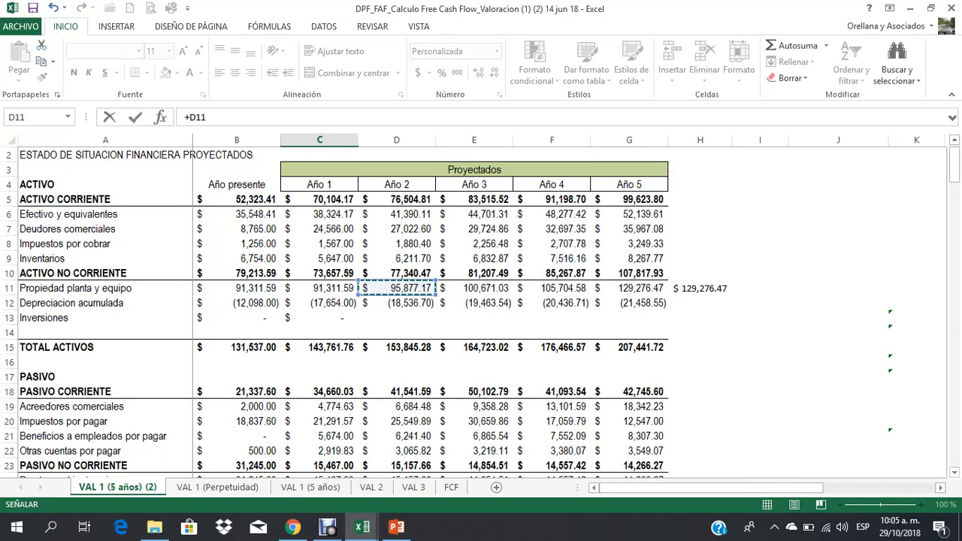
pyautogui.write('-')
pyautogui.click(319, 289)
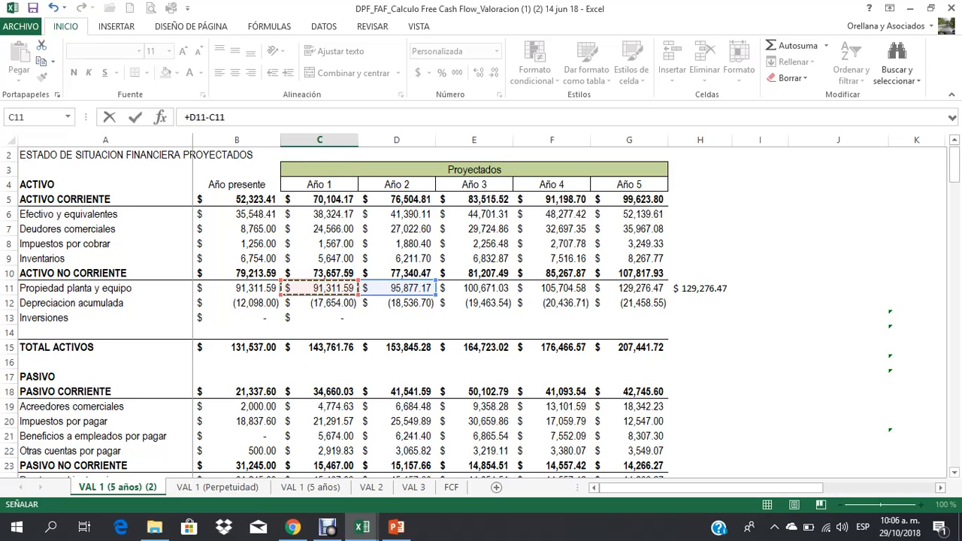
pyautogui.press('Return')
pyautogui.press('Down')
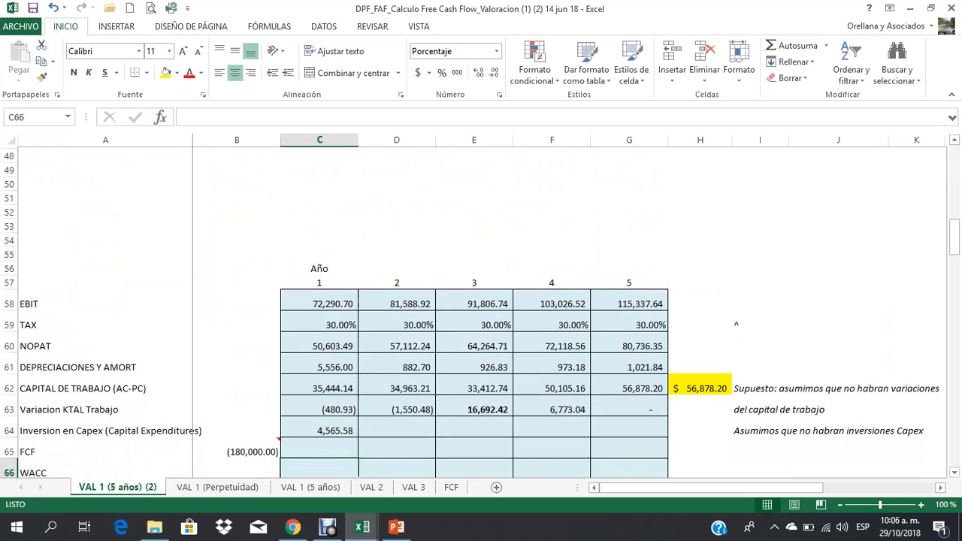
# Step: Copy the Inversion en Capex formula from C64 to years 2 through 5 in D64:G64
pyautogui.press('Up')
pyautogui.press('Up')
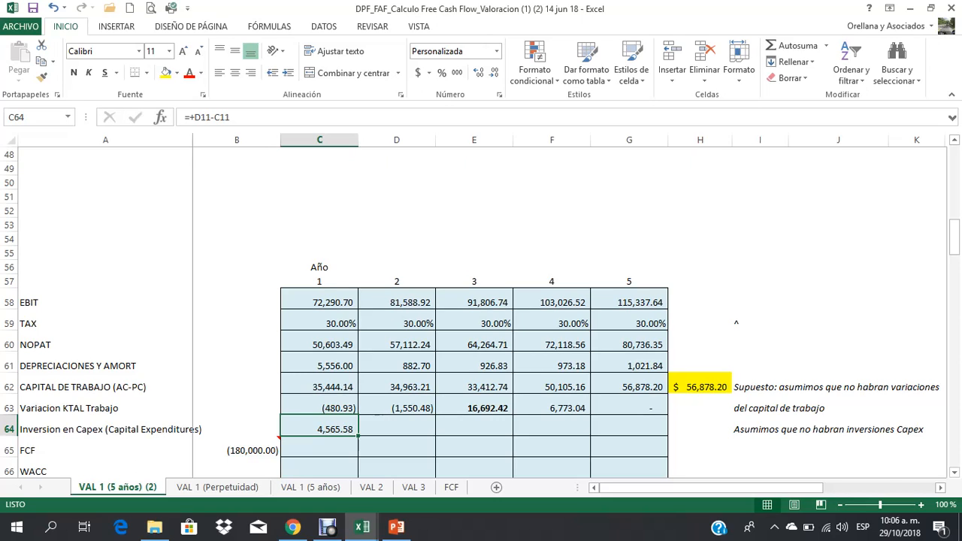
pyautogui.hotkey('ctrl', 'c')
pyautogui.press('Right')
pyautogui.hotkey('shift', 'Right')
pyautogui.hotkey('shift', 'Right')
pyautogui.hotkey('shift', 'Right')
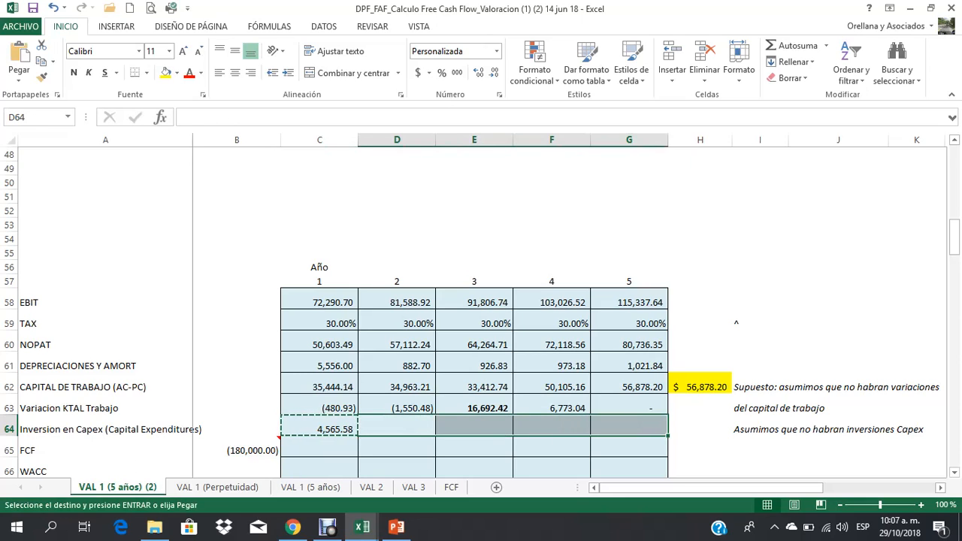
pyautogui.hotkey('ctrl', 'v')
pyautogui.press('Left')
pyautogui.press('Escape')
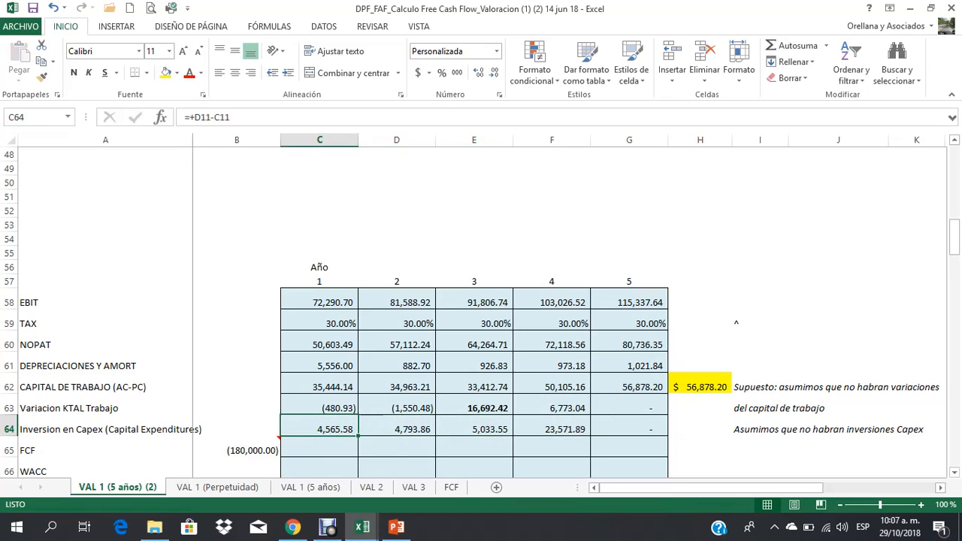
# Step: Check the copied Capex formulas across the row and make the year 4 figure in F64 bold
pyautogui.press('Right')
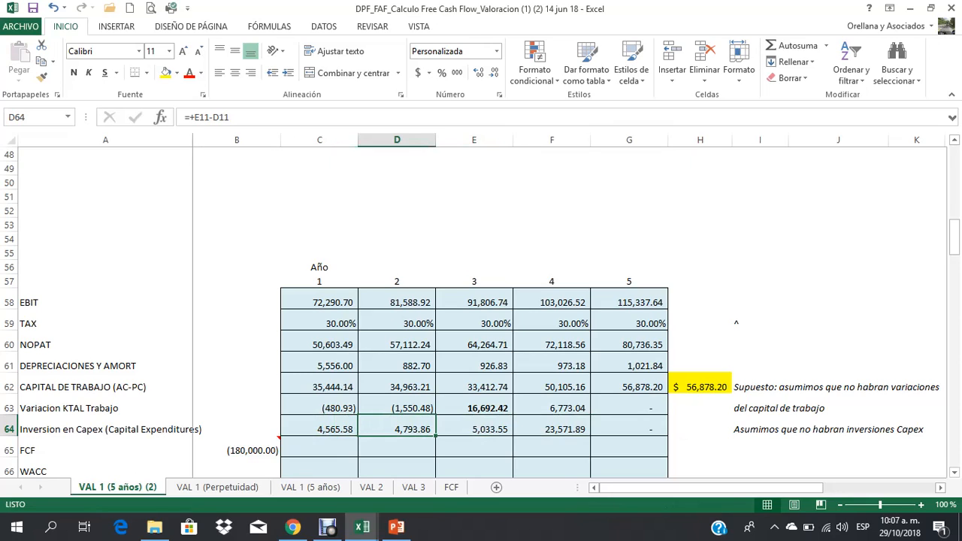
pyautogui.press('Right')
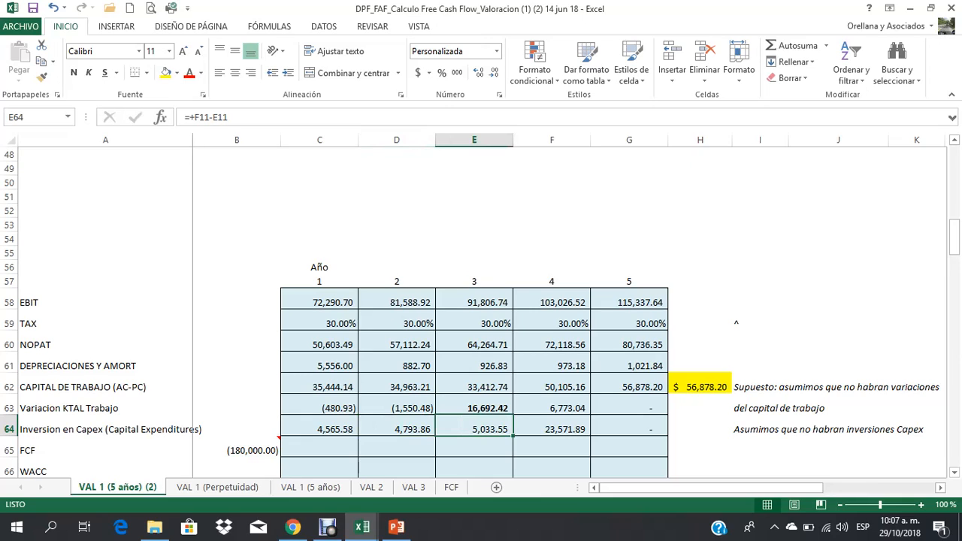
pyautogui.click(551, 429)
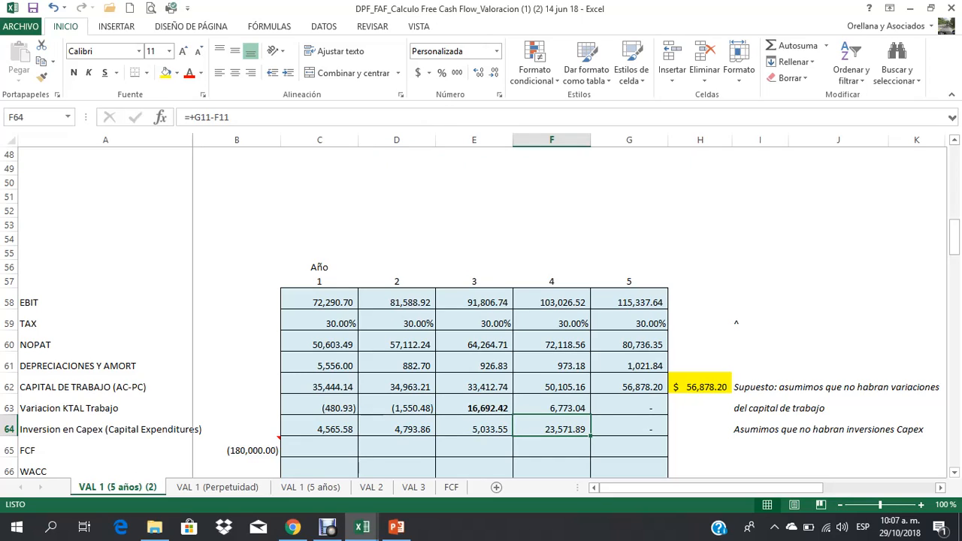
pyautogui.hotkey('ctrl', 'n')
# Step: Replace the initial FCF amount in B65 with 0
pyautogui.click(237, 450)
pyautogui.write('0')
pyautogui.press('Return')
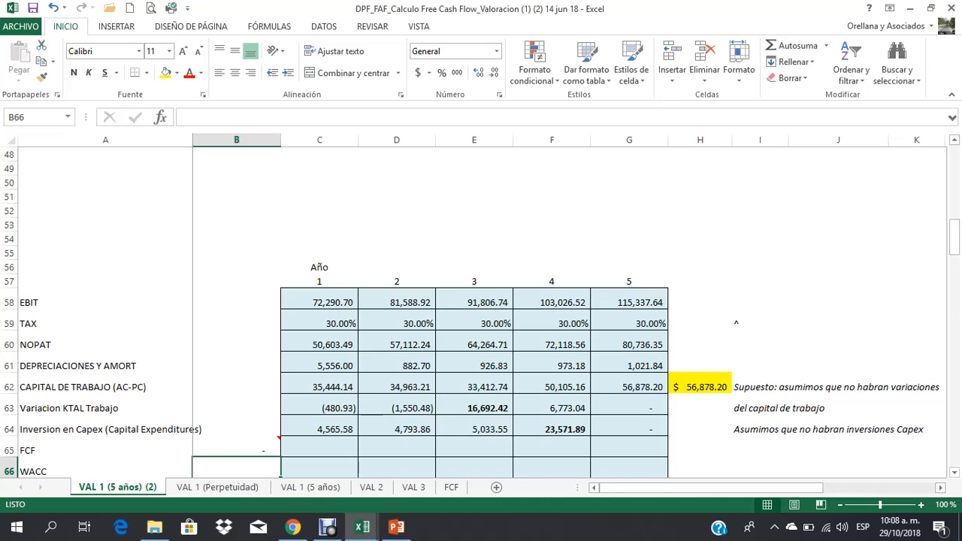
# Step: Make the note "Asumimos que no habran inversiones Capex" in I64 bold
pyautogui.moveTo(9, 408); pyautogui.dragTo(9, 429)
pyautogui.click(629, 429)
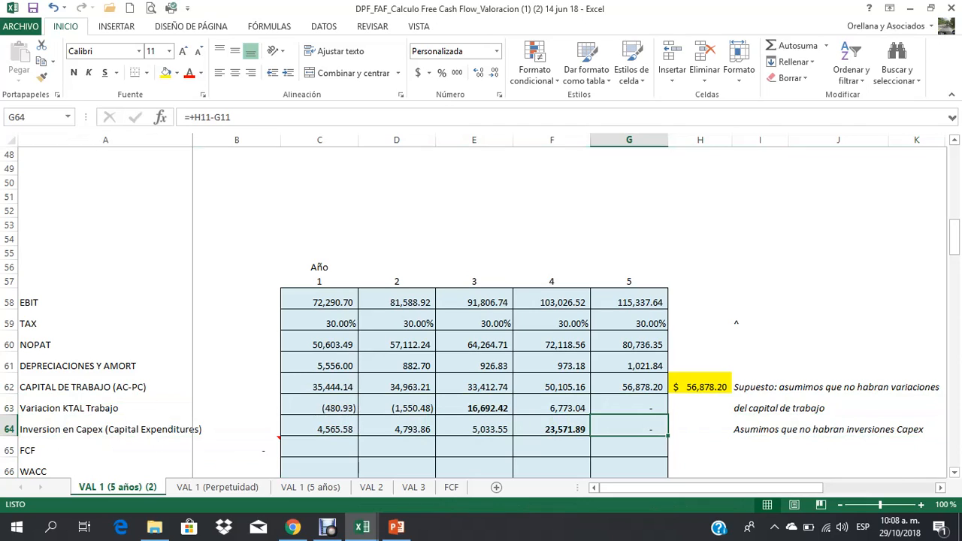
pyautogui.click(781, 429)
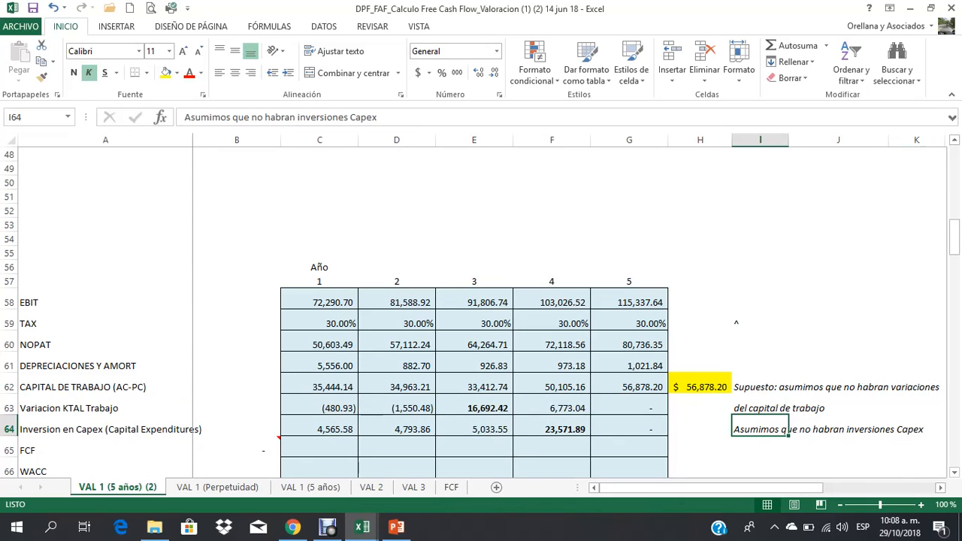
pyautogui.hotkey('ctrl', 'n')
pyautogui.click(629, 426)
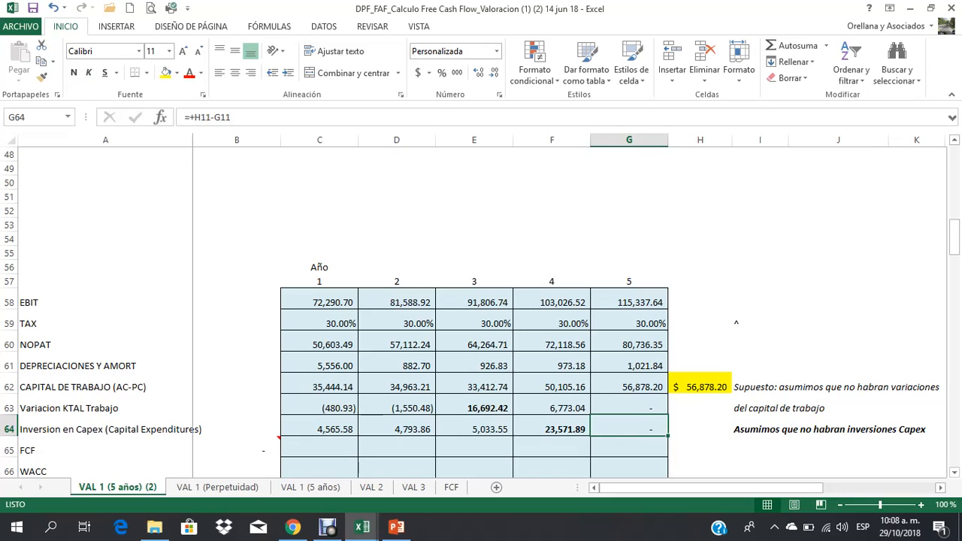
# Step: Calculate the year 1 FCF in C65 as NOPAT plus depreciation minus working capital variation minus Capex with +C60+C61-C63-C64
pyautogui.scroll(-1, 481, 313)
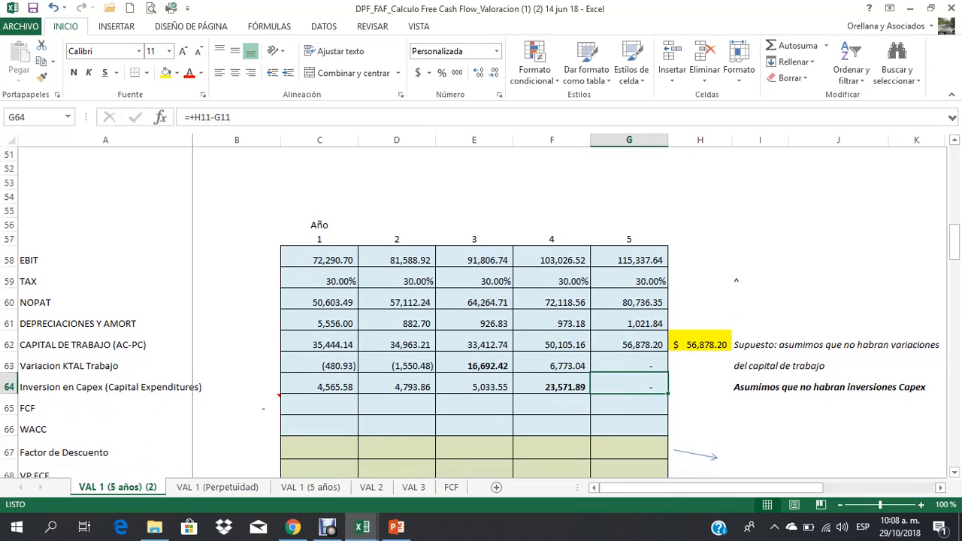
pyautogui.click(319, 406)
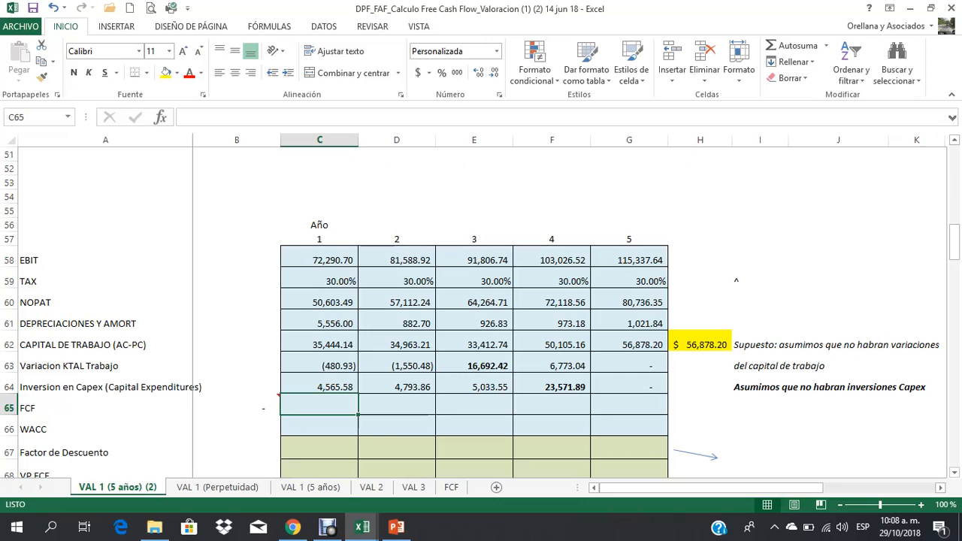
pyautogui.write('+')
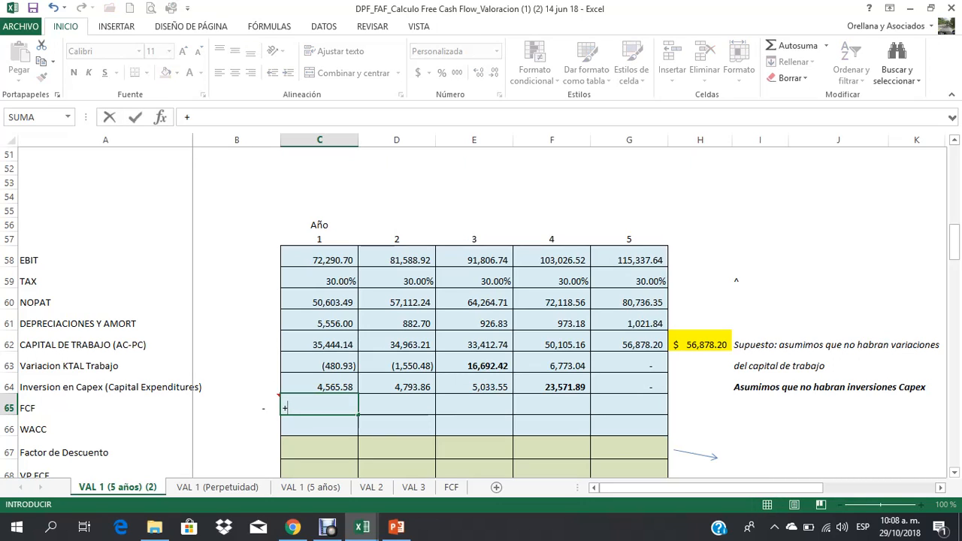
pyautogui.click(320, 260)
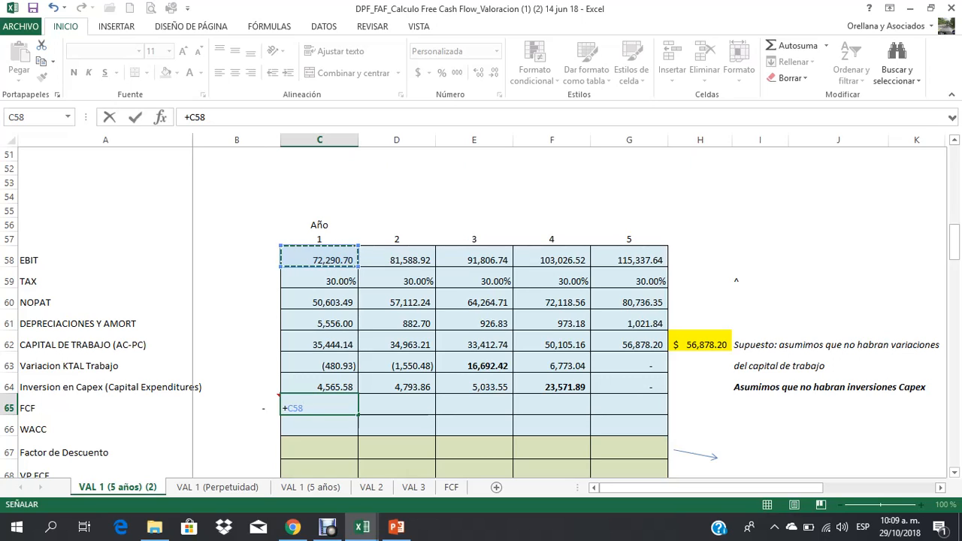
pyautogui.press('Down')
pyautogui.press('Down')
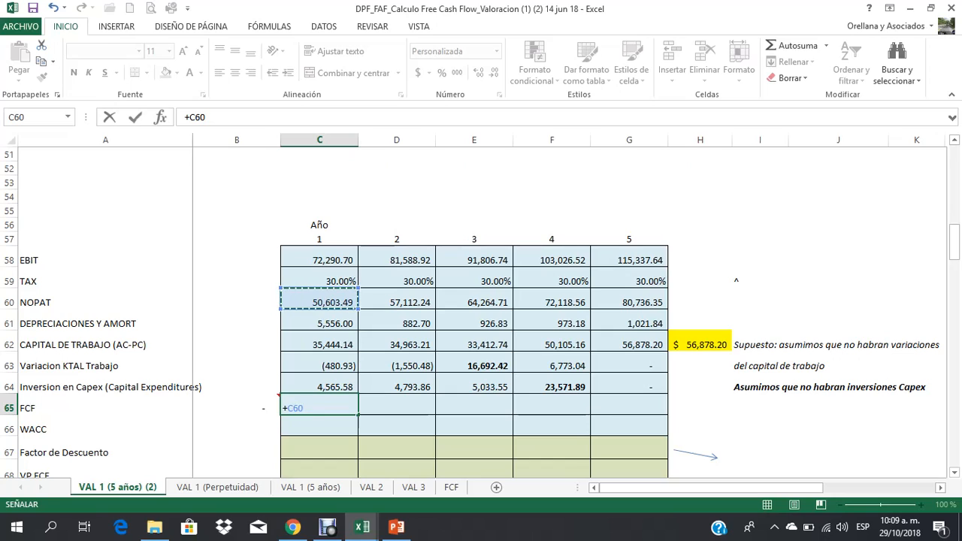
pyautogui.write('+')
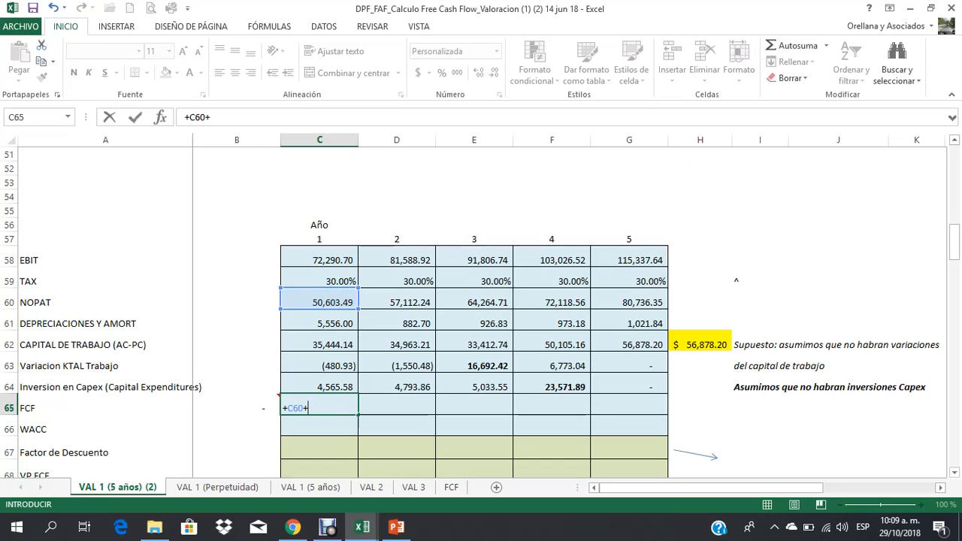
pyautogui.press('Up')
pyautogui.press('Up')
pyautogui.press('Up')
pyautogui.press('Up')
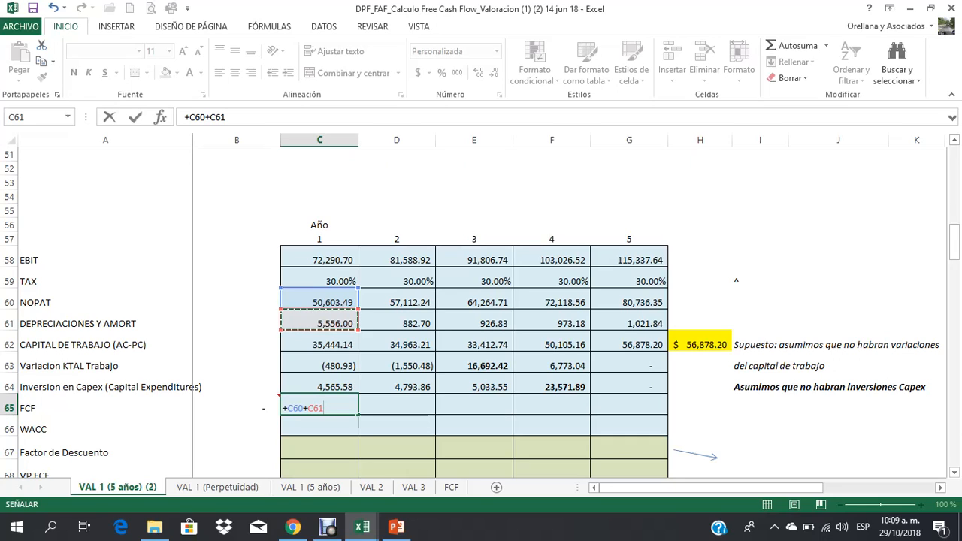
pyautogui.write('-')
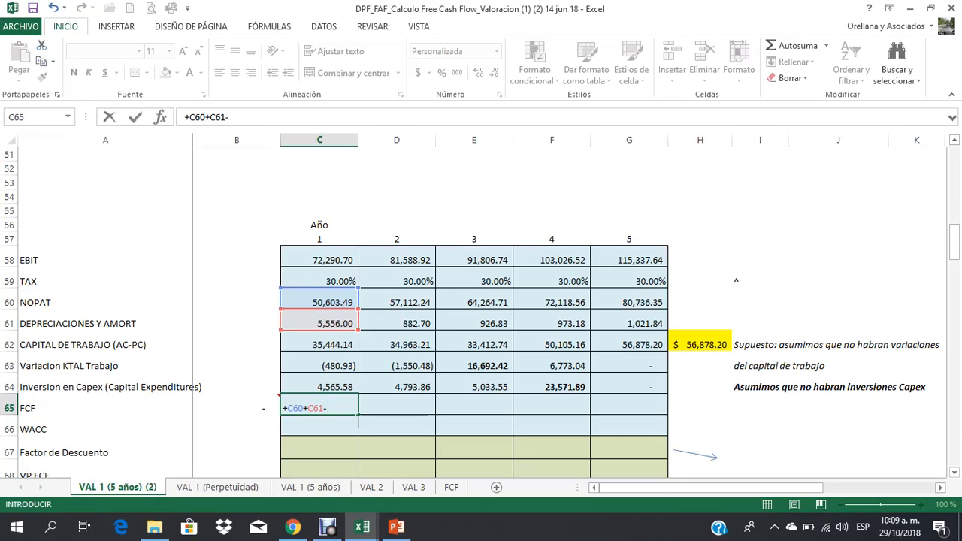
pyautogui.click(319, 366)
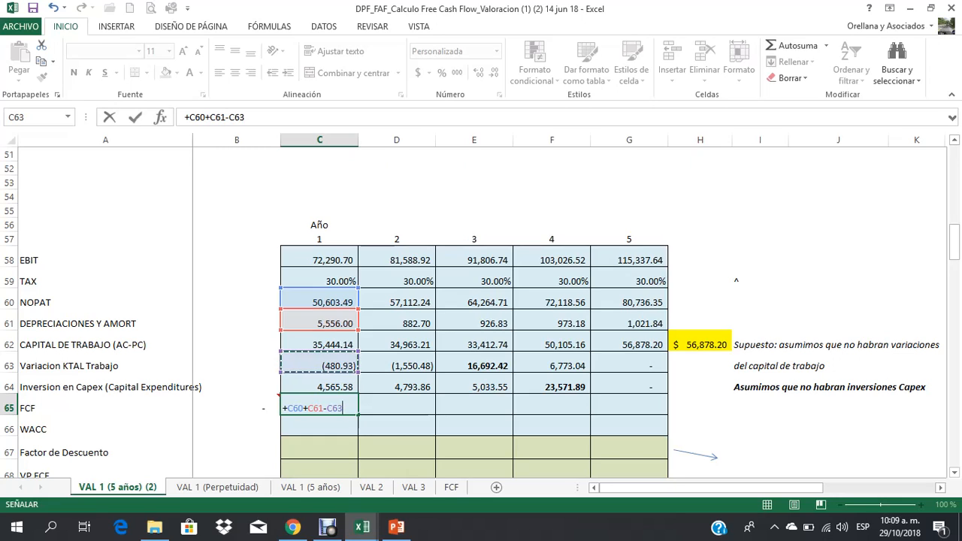
pyautogui.write('-')
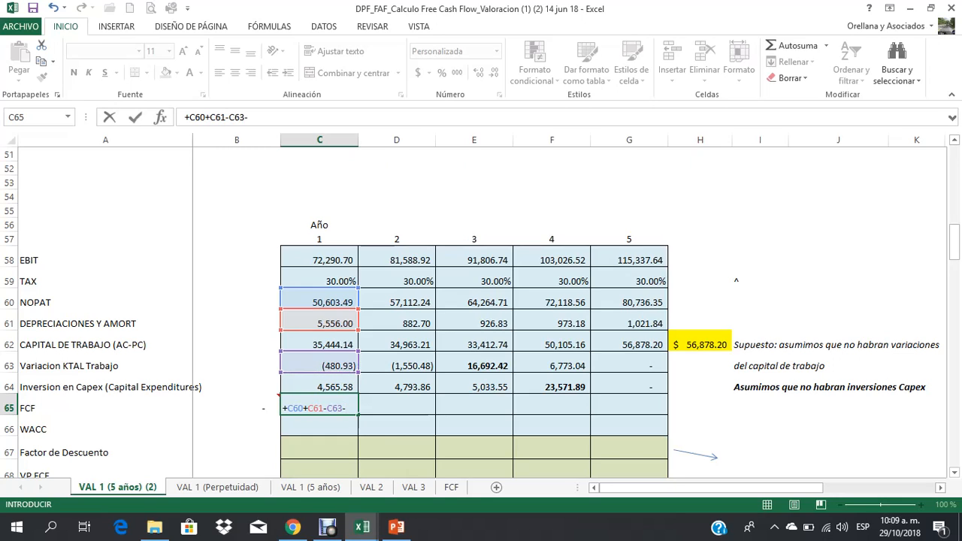
pyautogui.press('Up')
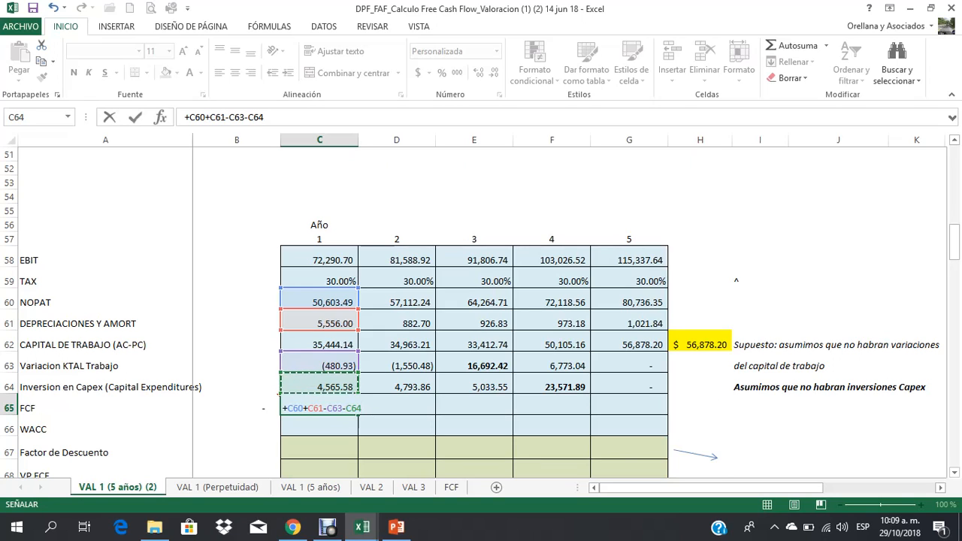
pyautogui.press('Return')
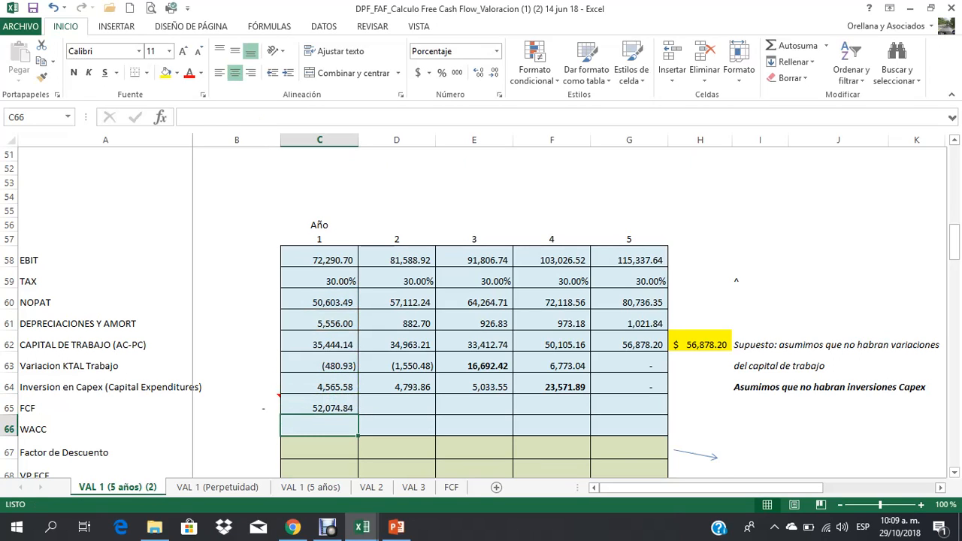
# Step: Review the year 1 FCF formula in C65 and compare the NOPAT row with the FCF row
pyautogui.press('Up')
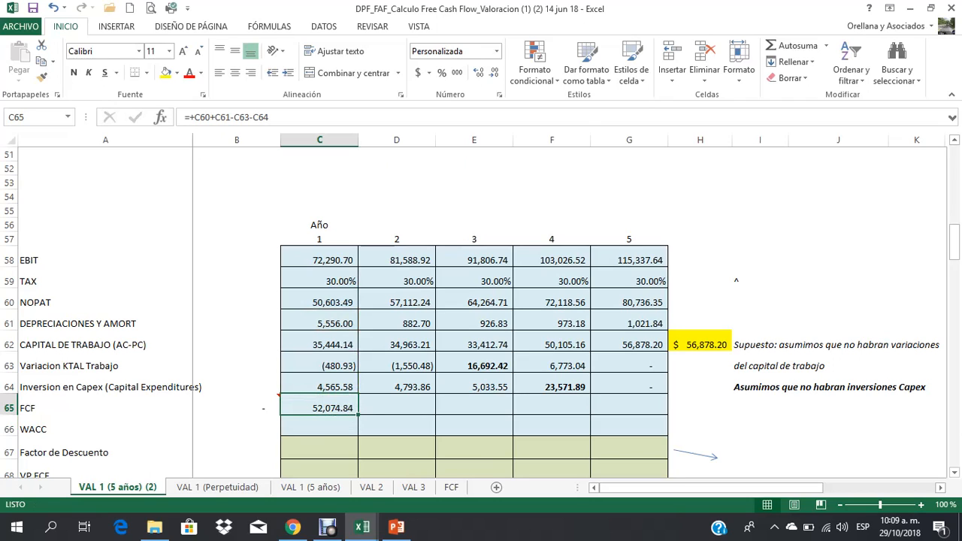
pyautogui.click(9, 301)
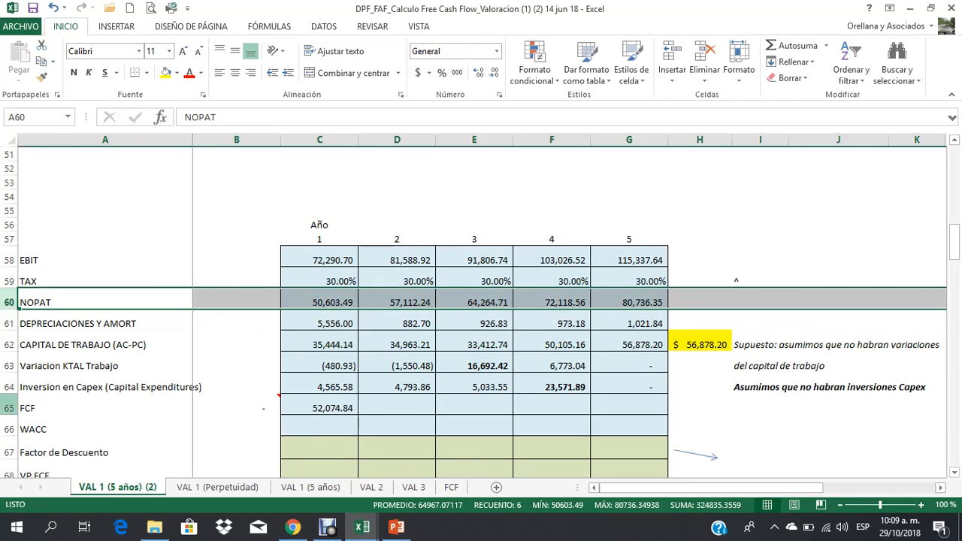
pyautogui.click(9, 408)
pyautogui.click(9, 302)
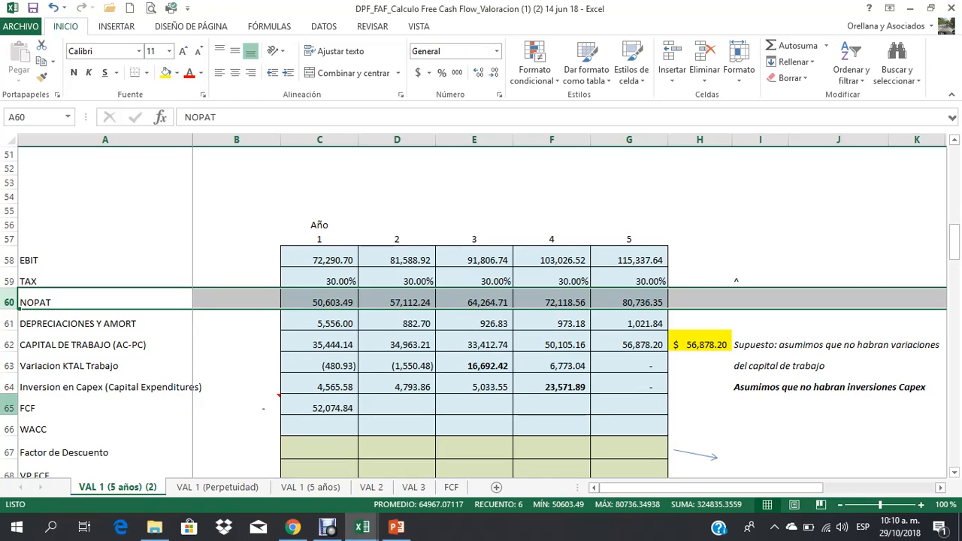
pyautogui.click(9, 408)
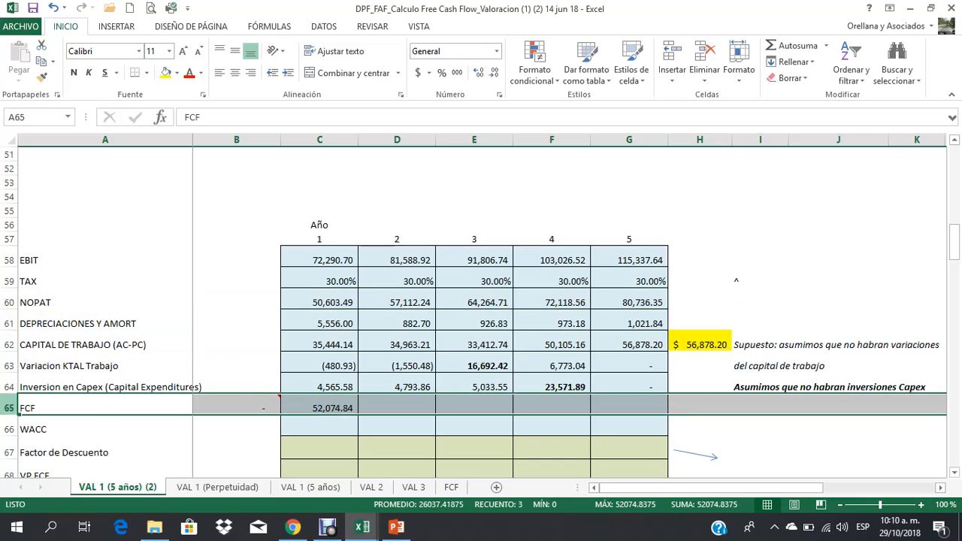
pyautogui.click(106, 406)
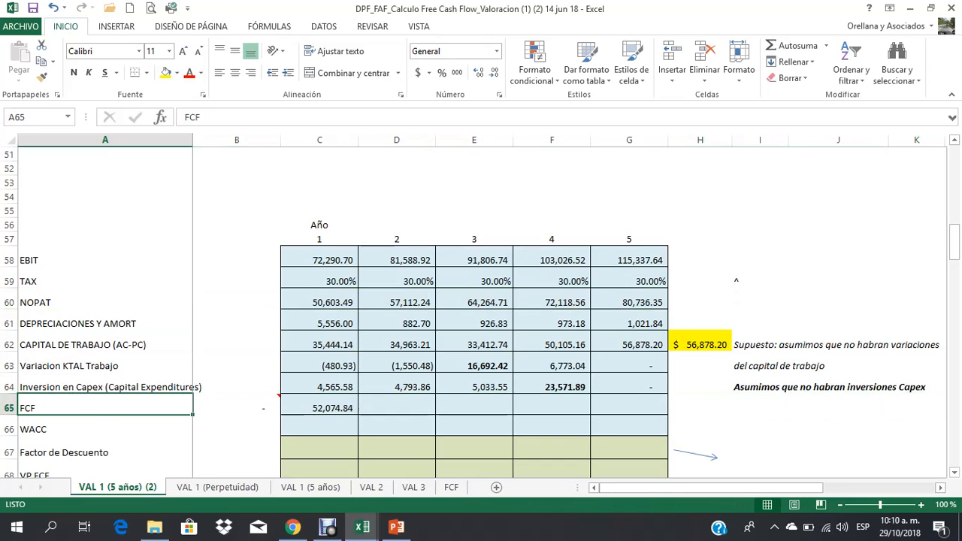
# Step: Extend the FCF row label in A65 to read "FCF (flujo de caja libre)"
pyautogui.press('F2')
pyautogui.write('(')
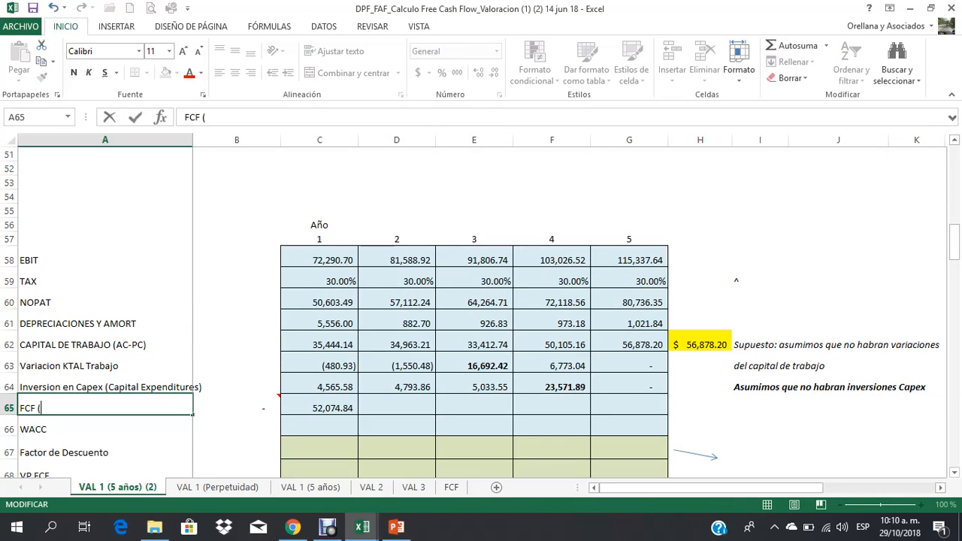
pyautogui.write('flujo de caja li')
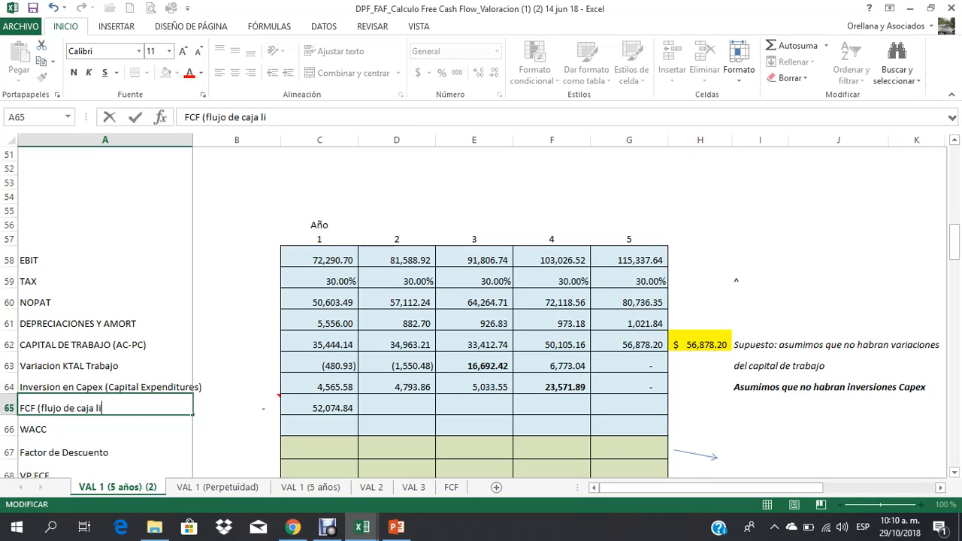
pyautogui.write('bre)')
pyautogui.press('Return')
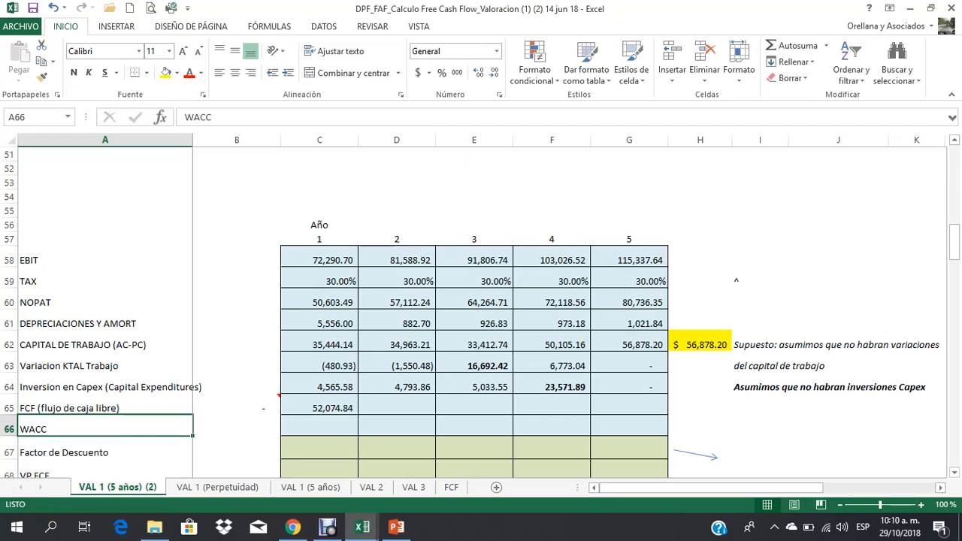
# Step: Copy the year 1 FCF formula from C65 to years 2 to 5 in D65:G65
pyautogui.click(9, 302)
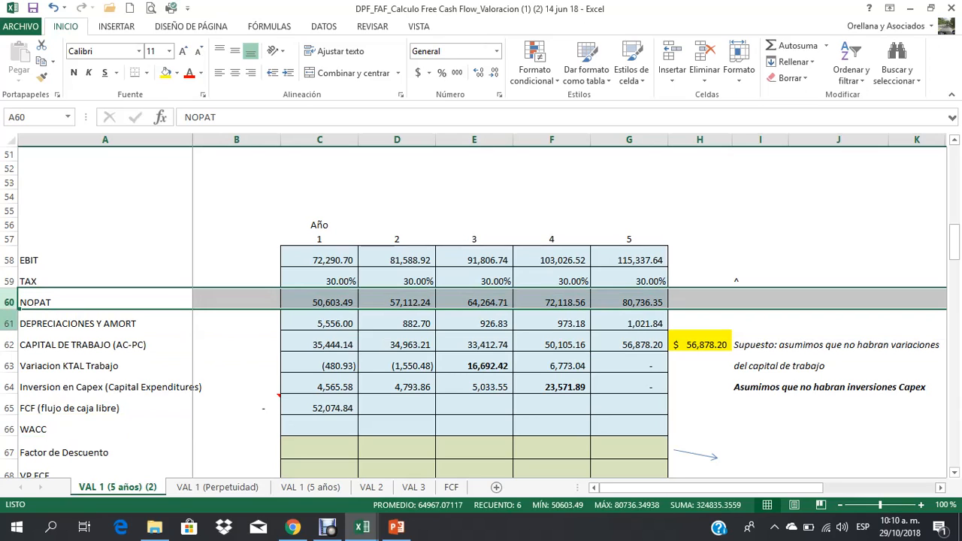
pyautogui.click(9, 323)
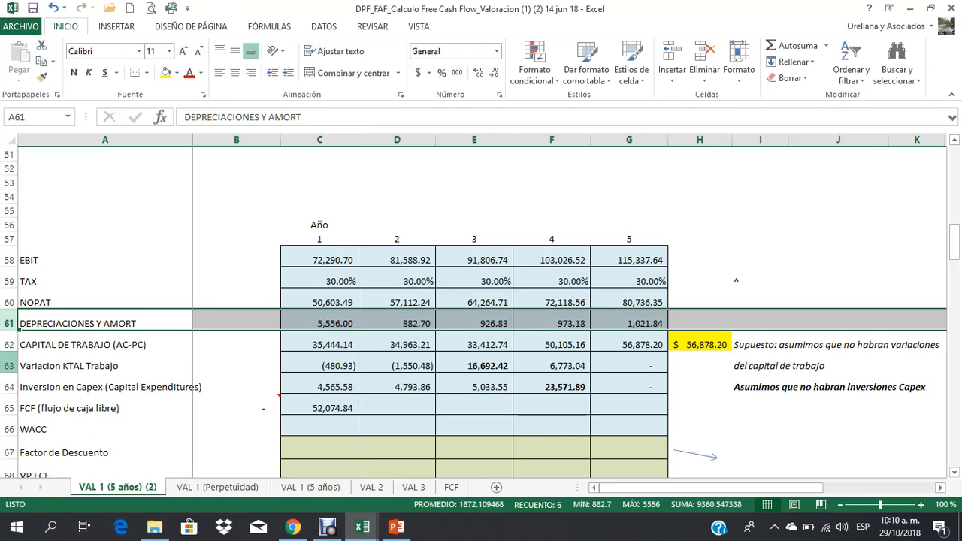
pyautogui.click(9, 365)
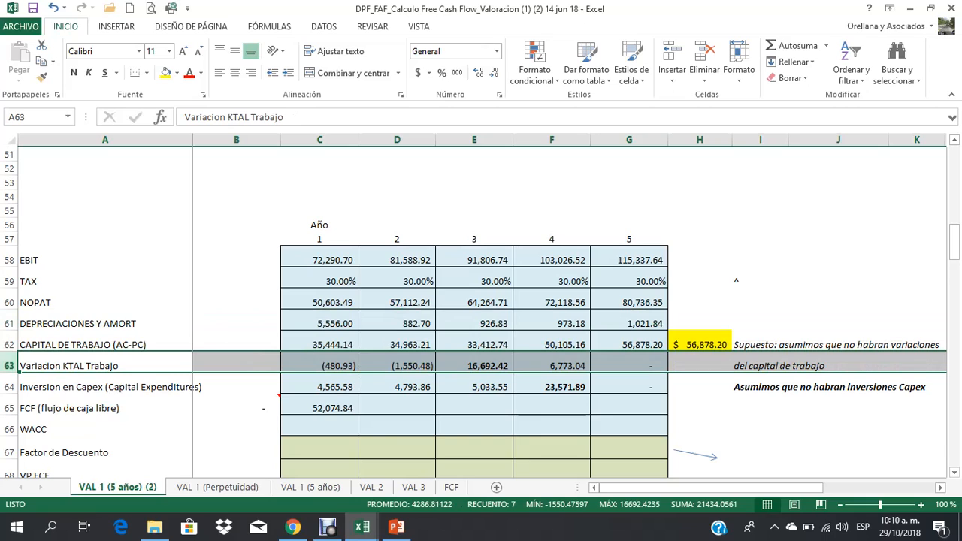
pyautogui.click(9, 387)
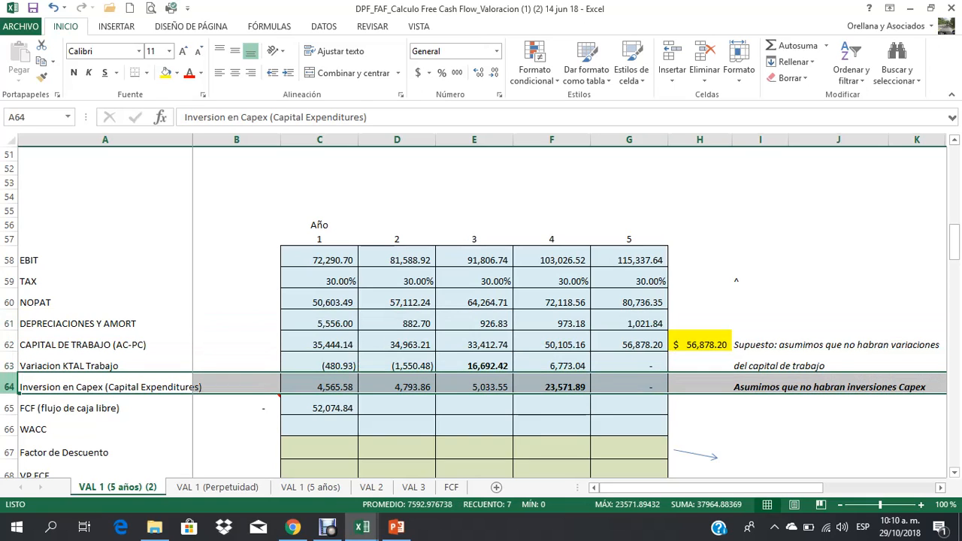
pyautogui.click(319, 408)
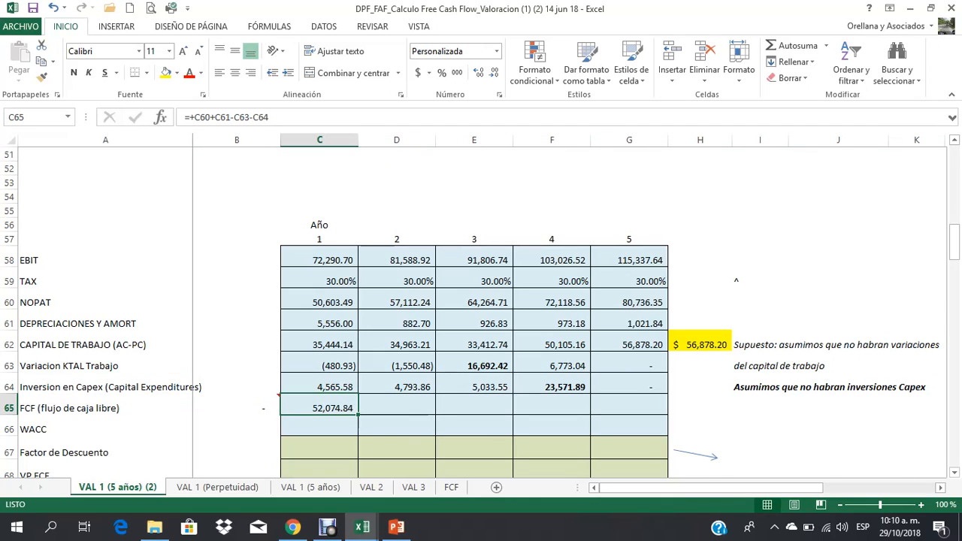
pyautogui.hotkey('ctrl', 'c')
pyautogui.press('Right')
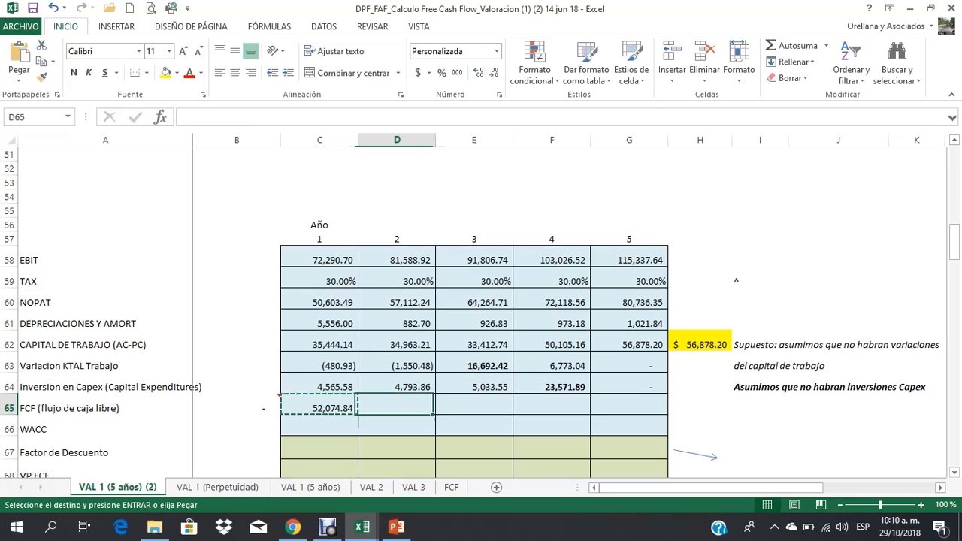
pyautogui.hotkey('shift', 'Right')
pyautogui.hotkey('shift', 'Right')
pyautogui.hotkey('shift', 'Right')
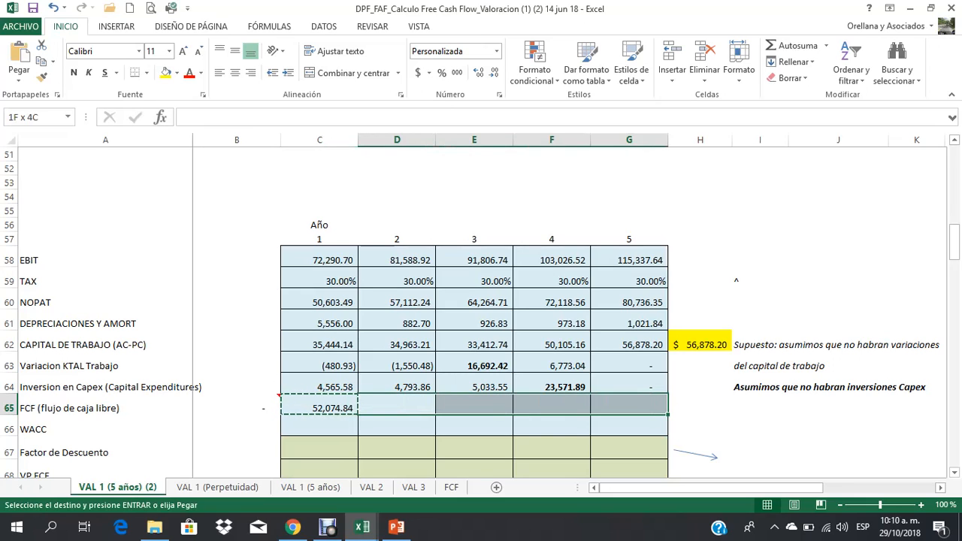
pyautogui.hotkey('ctrl', 'v')
pyautogui.press('Down')
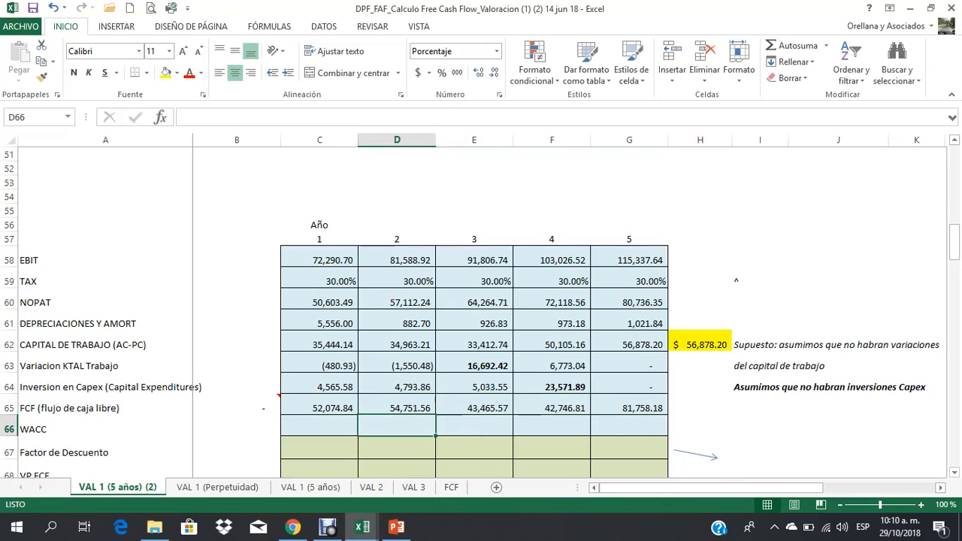
# Step: Check the FCF formula of each year in C65:G65 and examine the FCF row as a whole
pyautogui.press('Left')
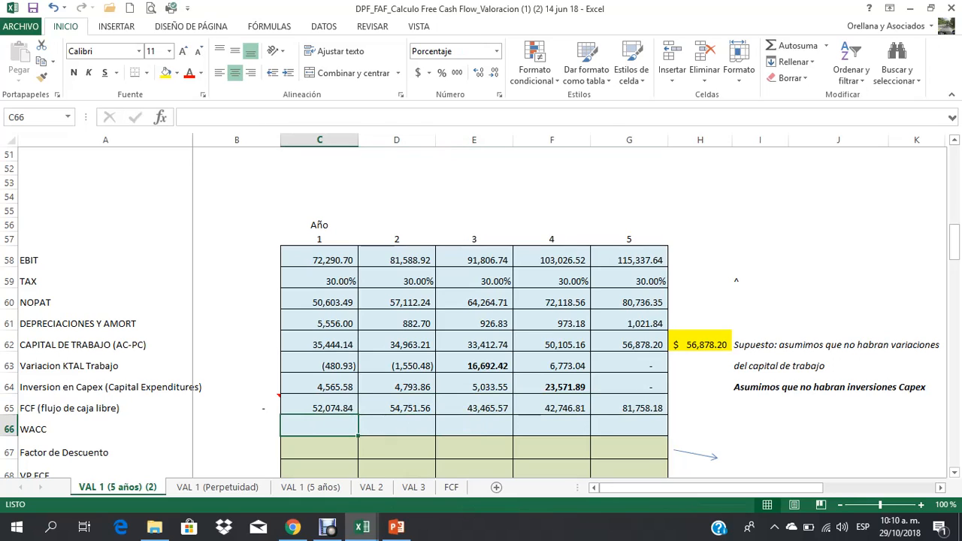
pyautogui.click(320, 408)
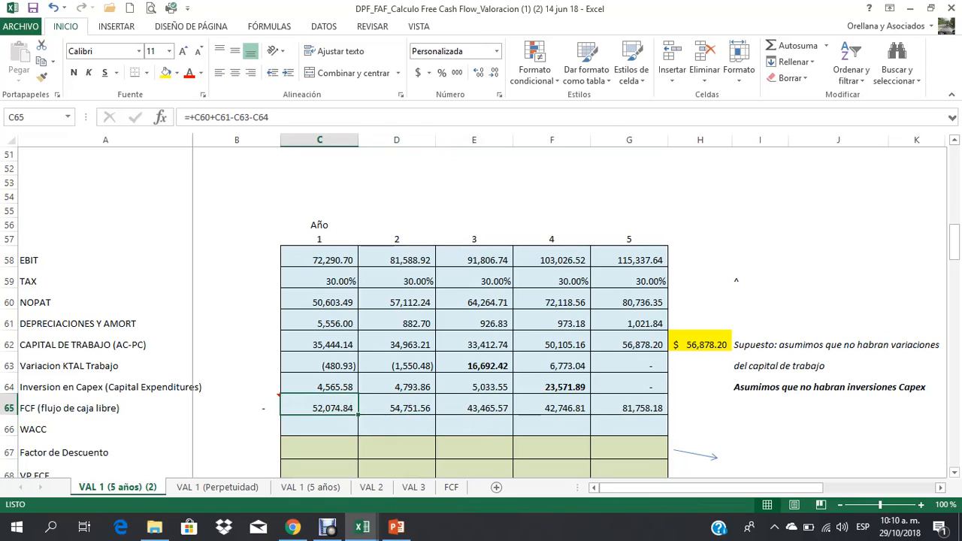
pyautogui.click(396, 408)
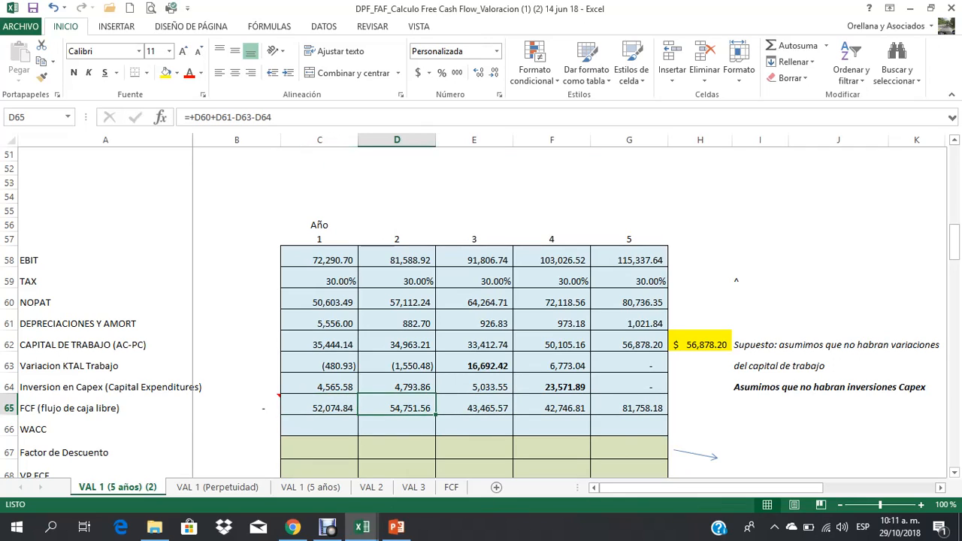
pyautogui.click(474, 408)
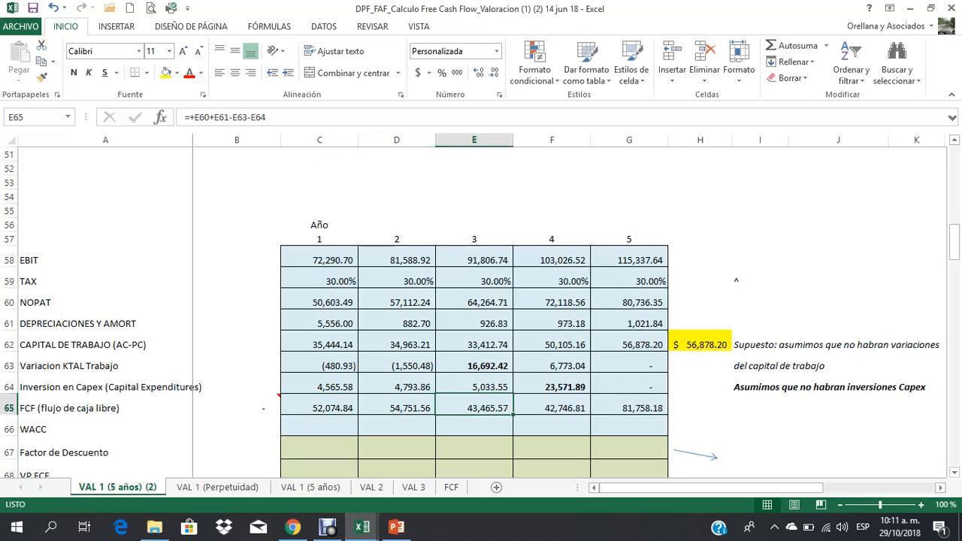
pyautogui.click(551, 408)
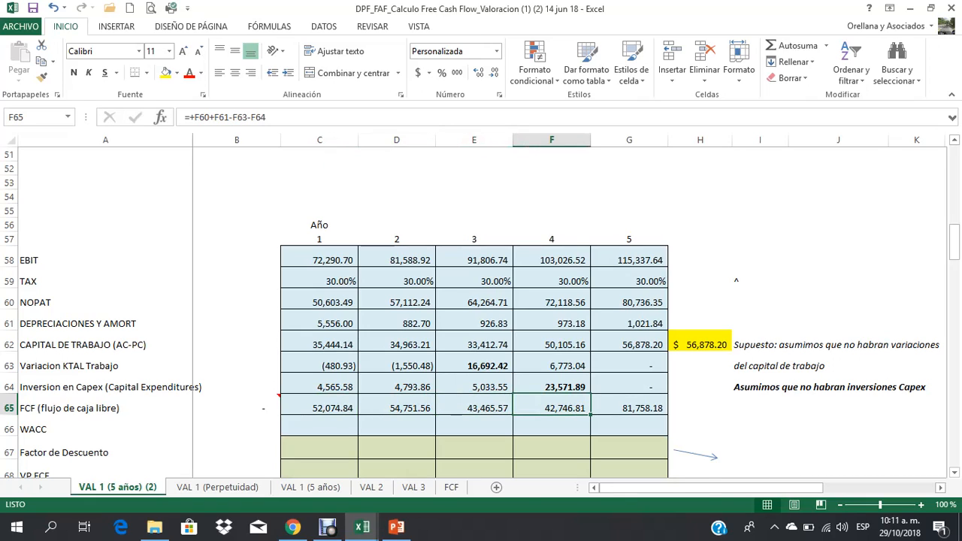
pyautogui.click(629, 408)
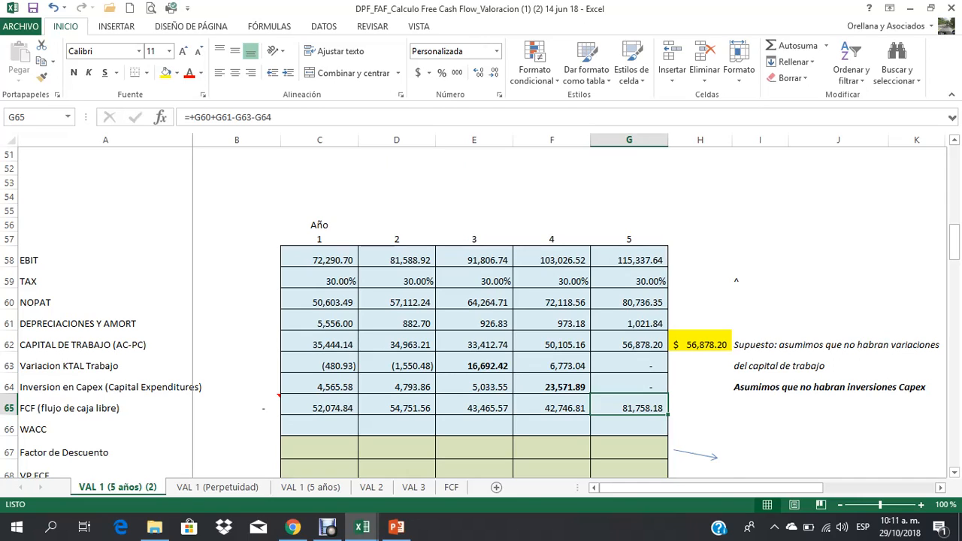
pyautogui.click(9, 408)
pyautogui.click(319, 408)
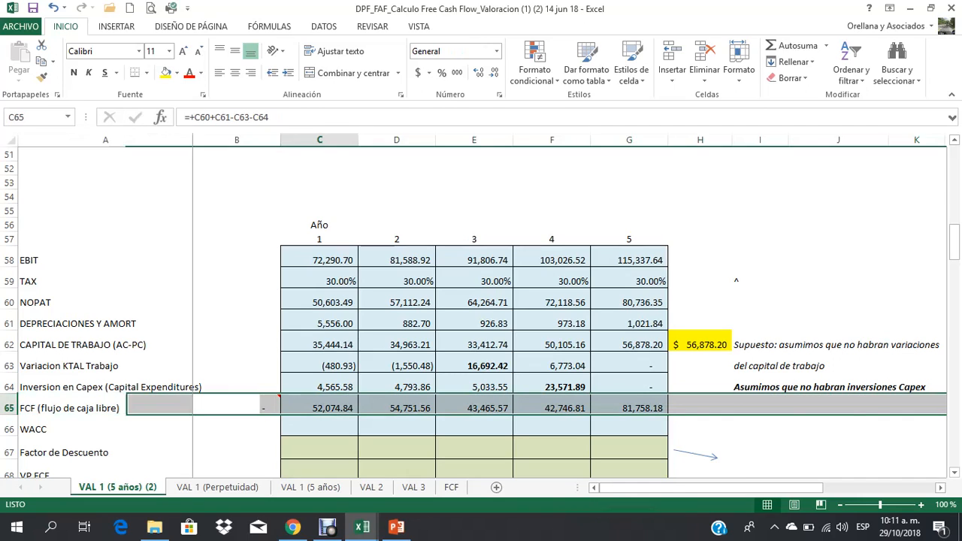
pyautogui.moveTo(319, 408); pyautogui.dragTo(629, 408)
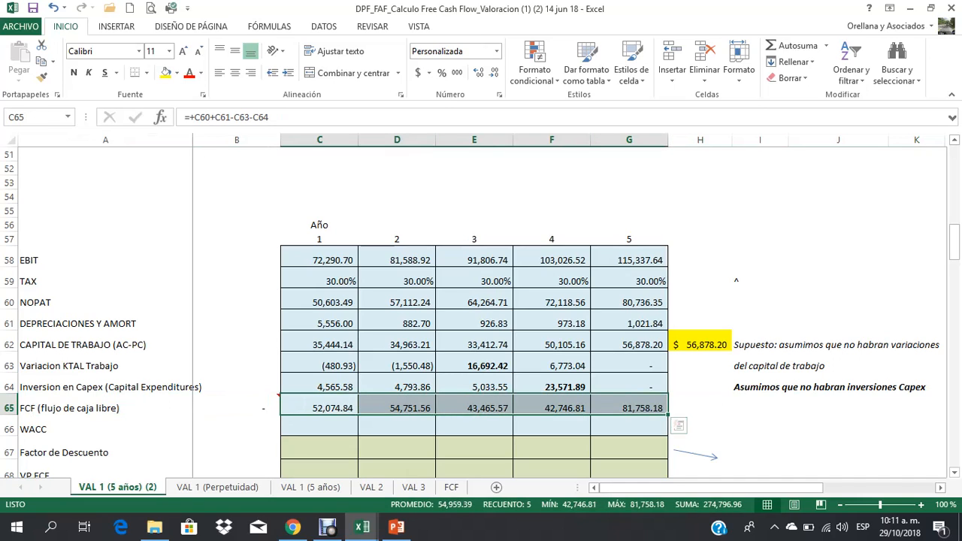
pyautogui.click(320, 408)
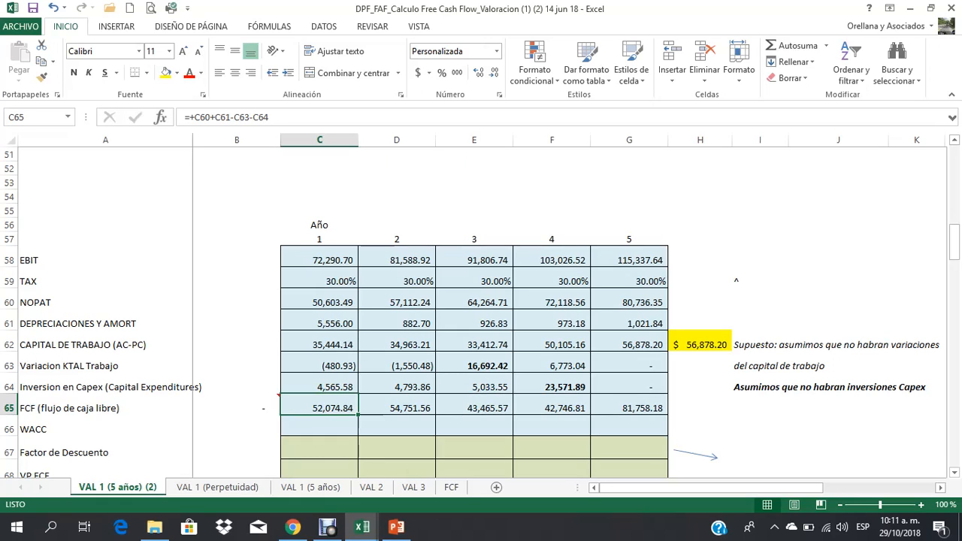
# Step: Extend the WACC row label in A66 to read "WACC : tasa de descuento - costo promedio ponderado del capital"
pyautogui.scroll(-1, 481, 300)
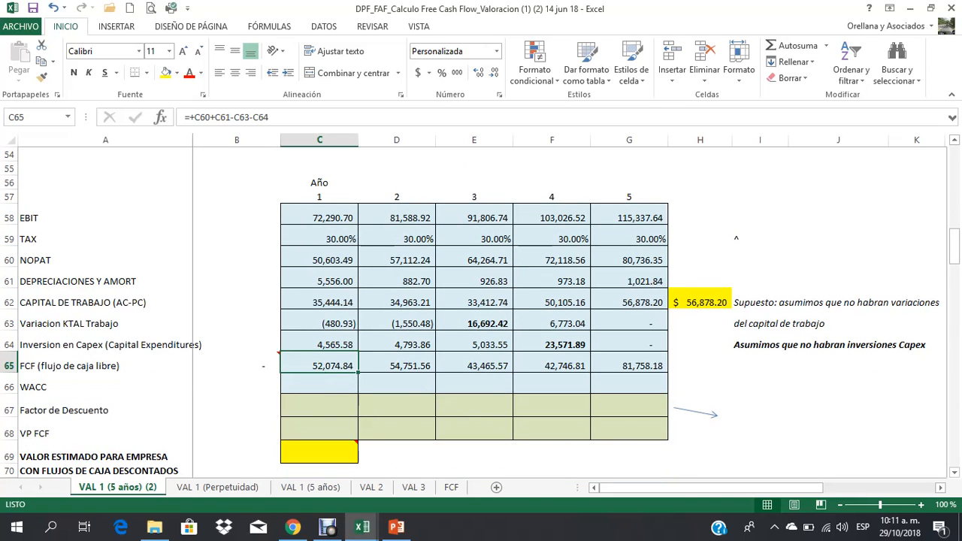
pyautogui.click(320, 383)
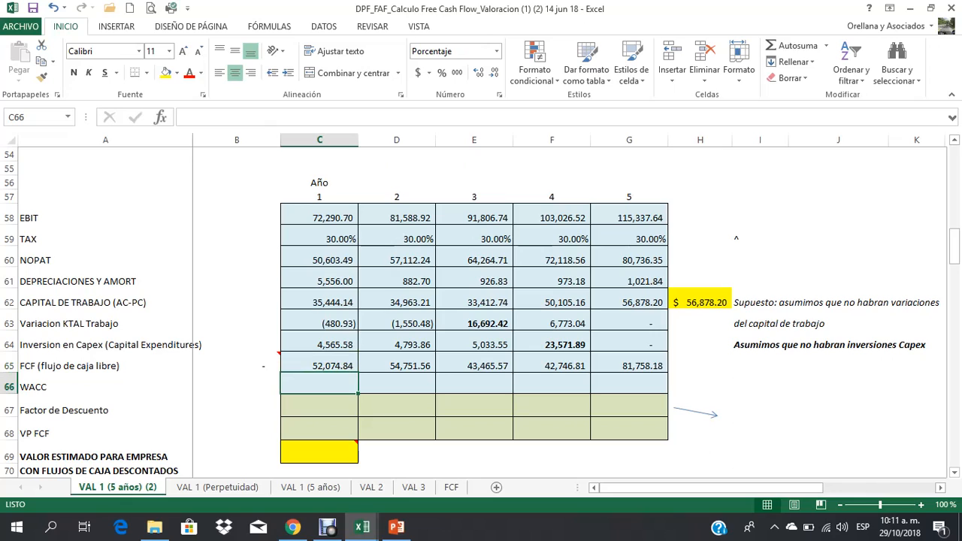
pyautogui.click(105, 385)
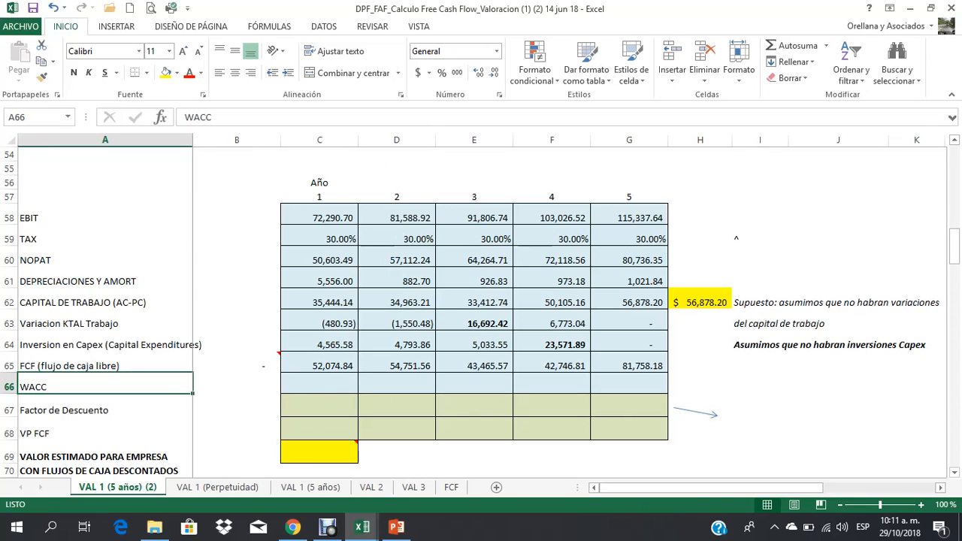
pyautogui.press('F2')
pyautogui.write(': ')
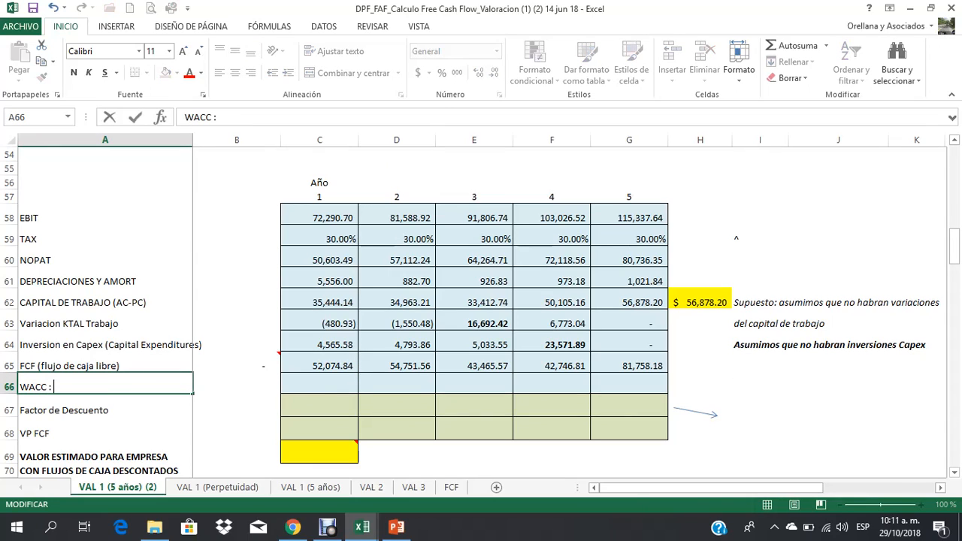
pyautogui.write('tasa de descuento ')
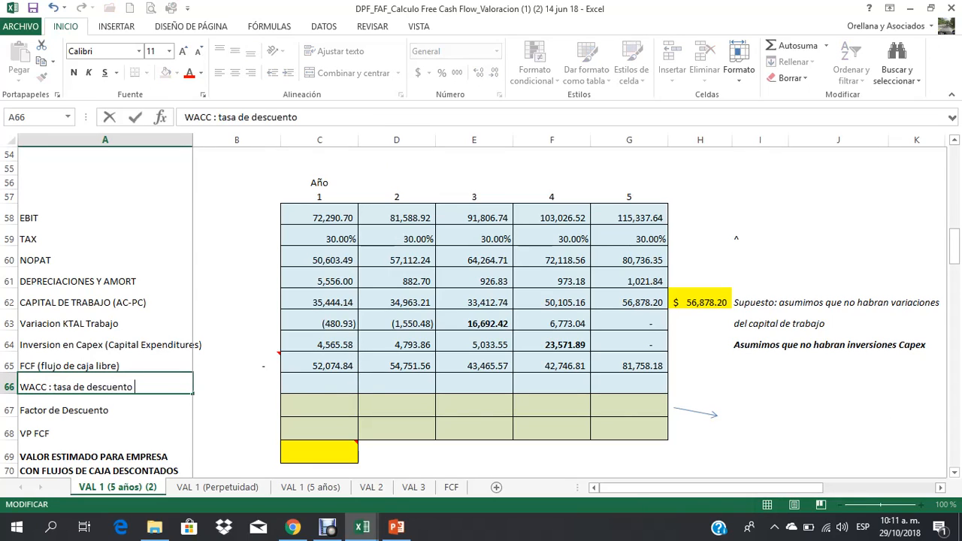
pyautogui.write('- costo promedio pendej')
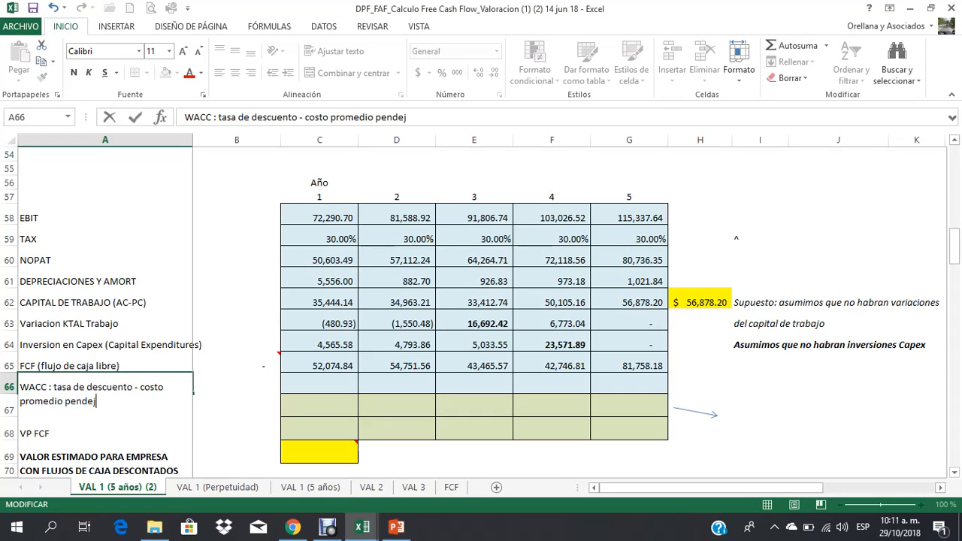
pyautogui.press('BackSpace')
pyautogui.write('erado del')
pyautogui.press('BackSpace')
pyautogui.press('BackSpace')
pyautogui.press('BackSpace')
pyautogui.press('BackSpace')
pyautogui.press('BackSpace')
pyautogui.press('BackSpace')
pyautogui.press('BackSpace')
pyautogui.press('BackSpace')
pyautogui.press('BackSpace')
pyautogui.press('BackSpace')
pyautogui.press('BackSpace')
pyautogui.press('BackSpace')
pyautogui.write('onderado del capti')
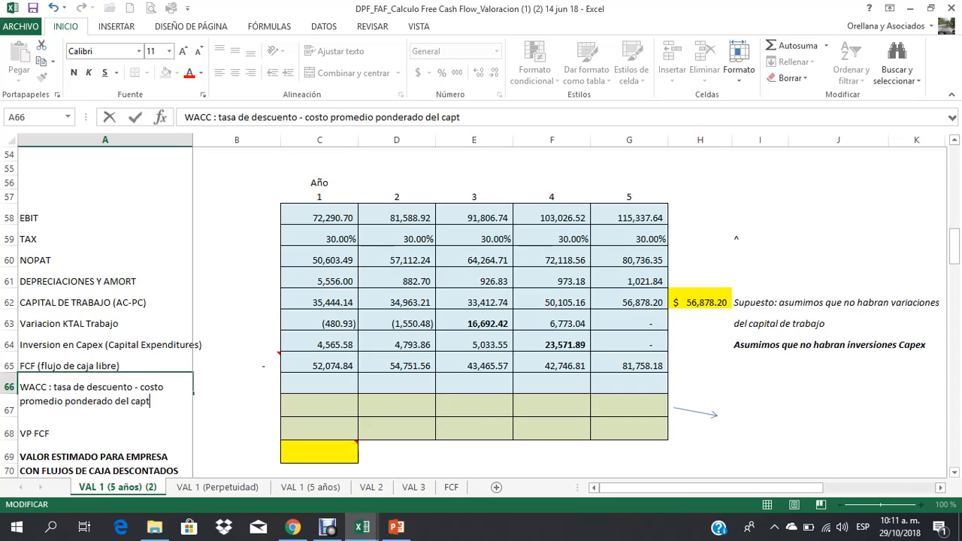
pyautogui.press('BackSpace')
pyautogui.press('BackSpace')
pyautogui.write('ital')
pyautogui.press('Return')
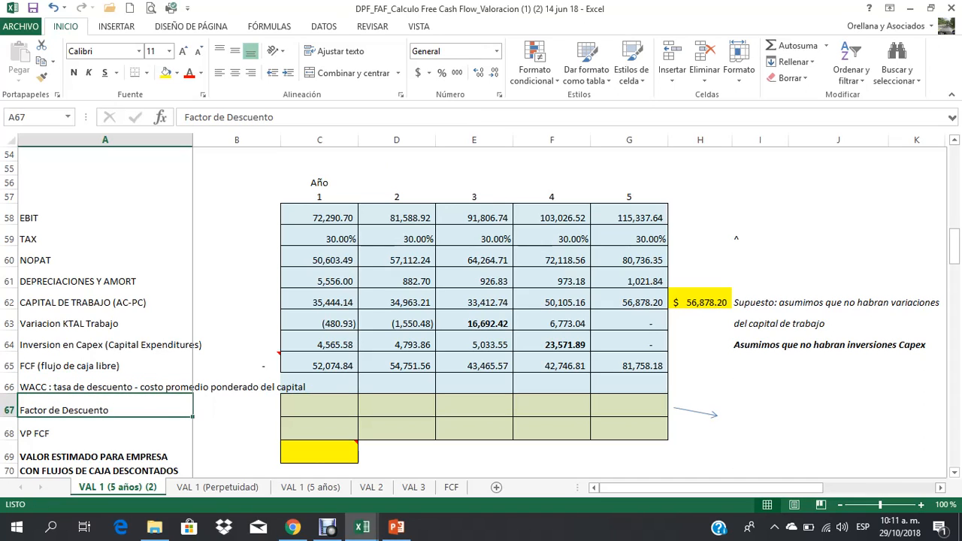
# Step: Wrap the text of the WACC label in A66 and make row 66 tall enough for two lines
pyautogui.click(237, 386)
pyautogui.click(105, 386)
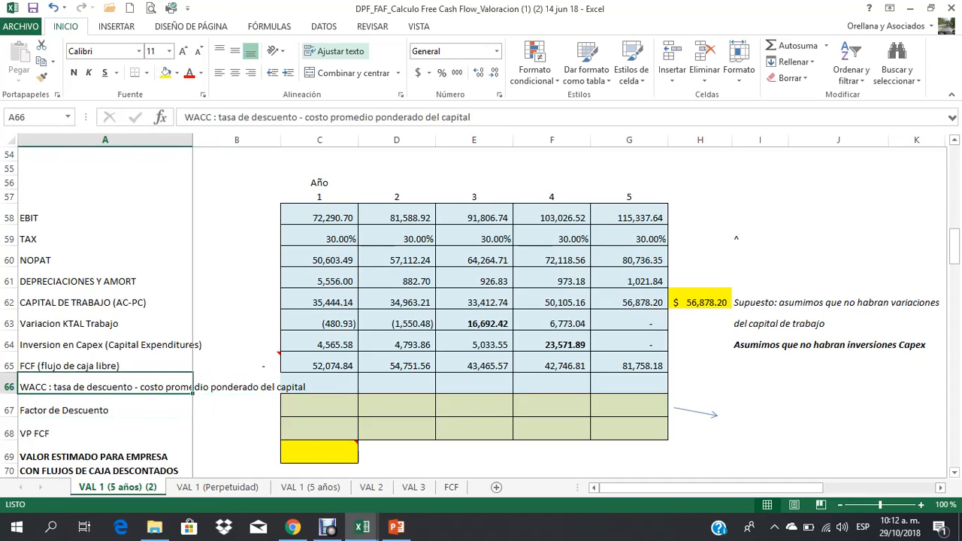
pyautogui.click(336, 51)
pyautogui.moveTo(9, 394); pyautogui.dragTo(9, 406)
# Step: Set the year 1 WACC in C66 to 12% and copy it to years 2 to 5 in D66:G66
pyautogui.click(320, 389)
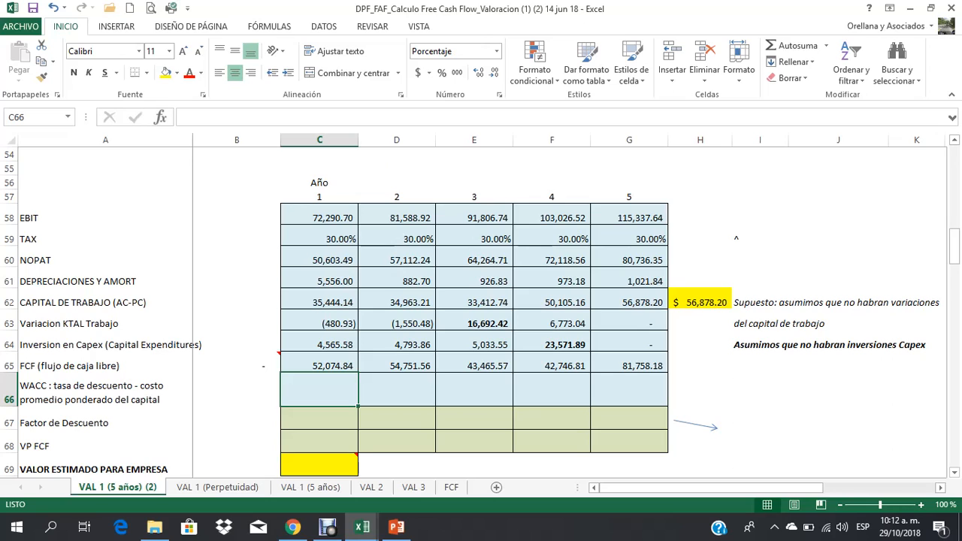
pyautogui.write('.12')
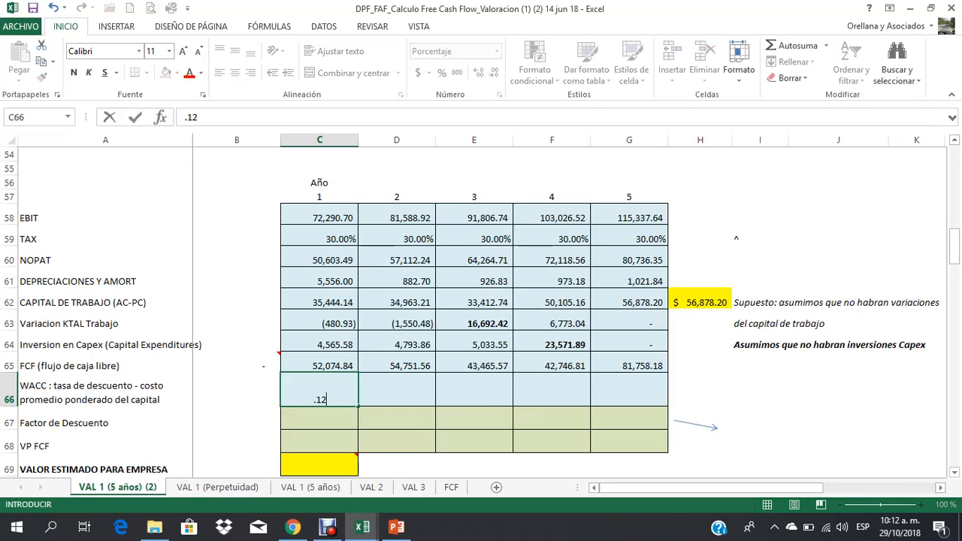
pyautogui.press('Return')
pyautogui.press('Up')
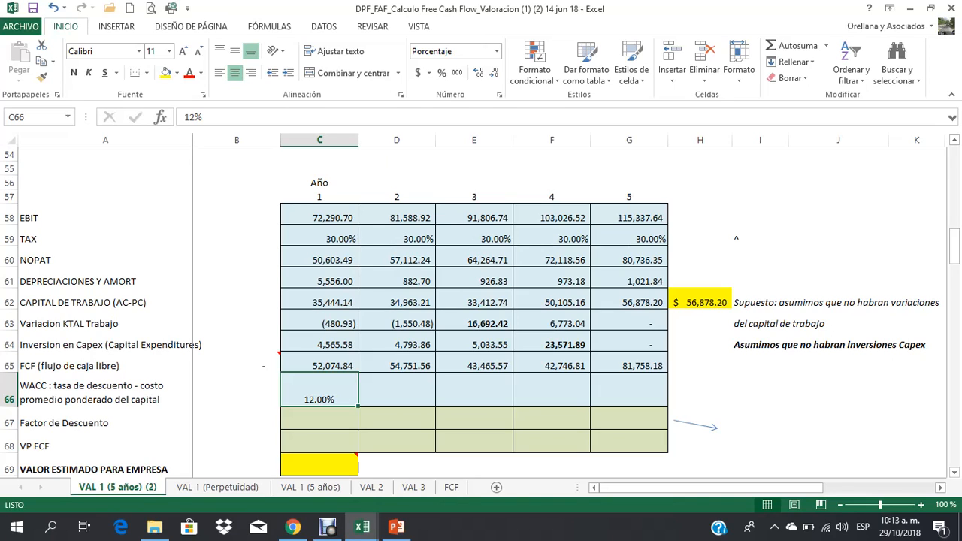
pyautogui.hotkey('ctrl', 'c')
pyautogui.moveTo(397, 391); pyautogui.dragTo(628, 391)
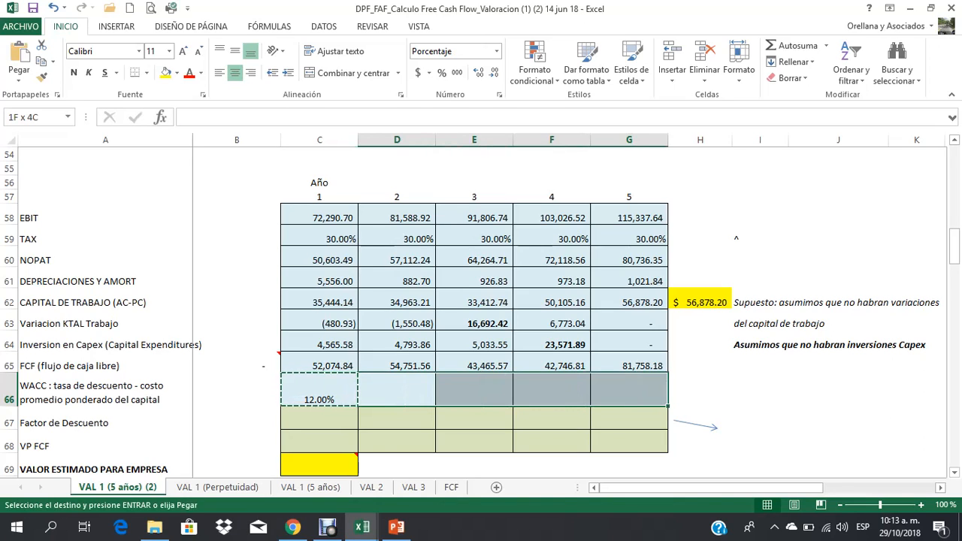
pyautogui.hotkey('ctrl', 'v')
# Step: Look up the "Formula VAN" slide in the PowerPoint presentation and return to the free cash flow workbook in Excel
pyautogui.click(320, 419)
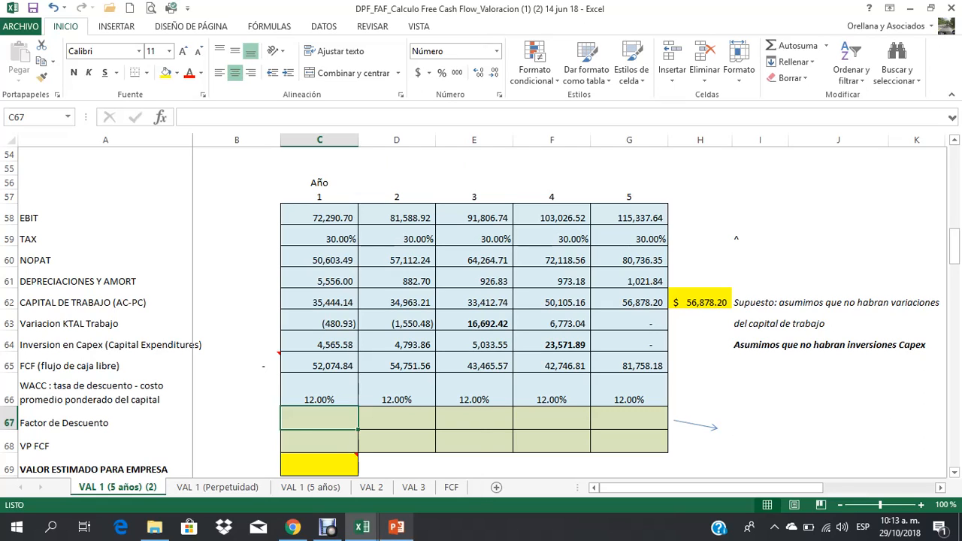
pyautogui.moveTo(396, 527)
pyautogui.click(396, 468)
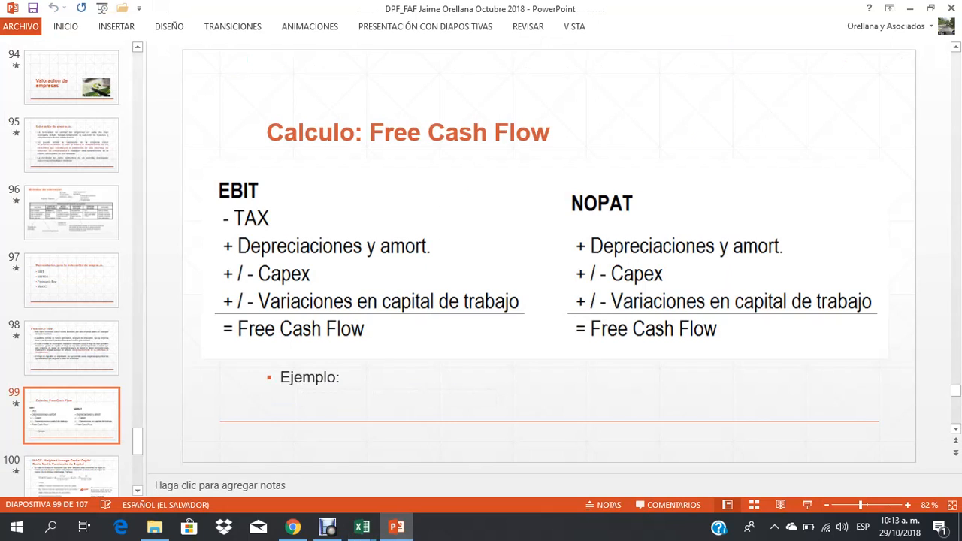
pyautogui.scroll(3, 71, 271)
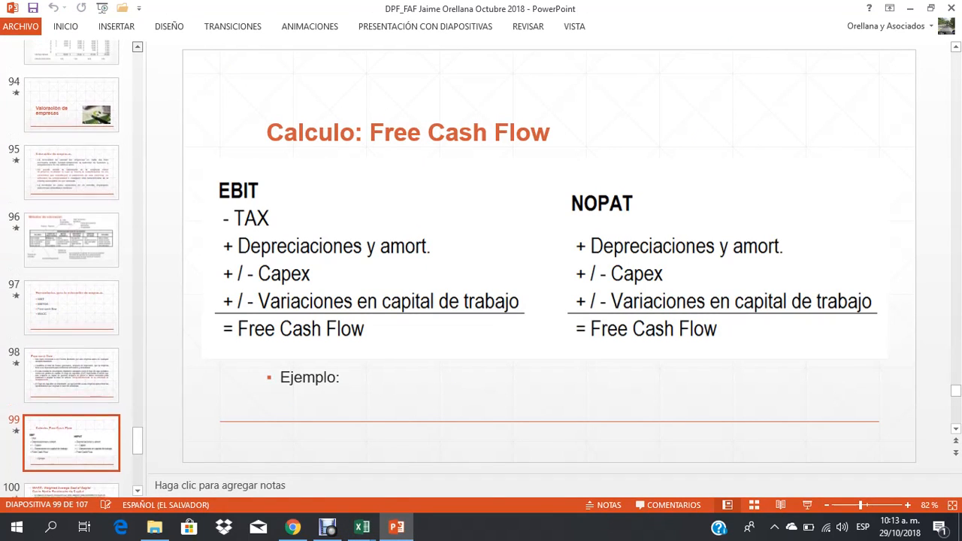
pyautogui.scroll(4, 71, 270)
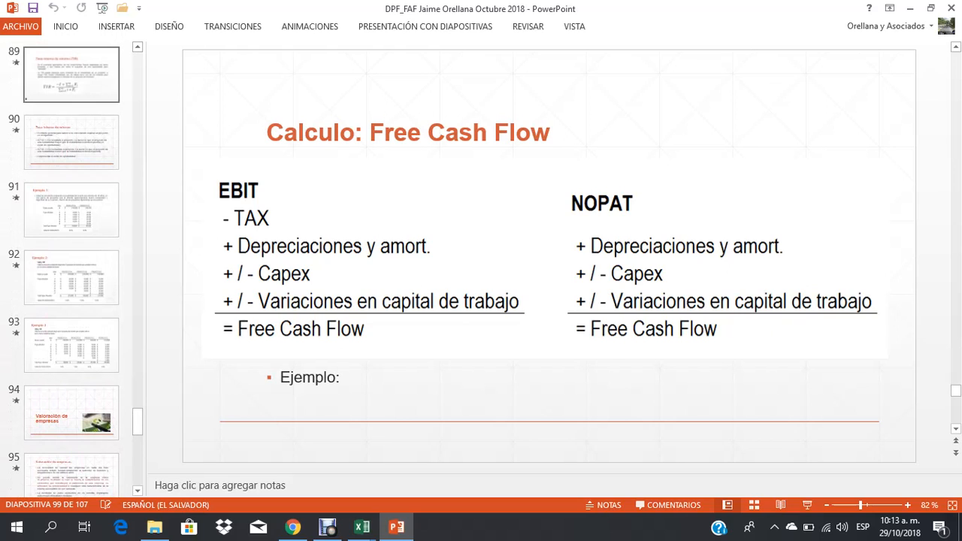
pyautogui.click(71, 75)
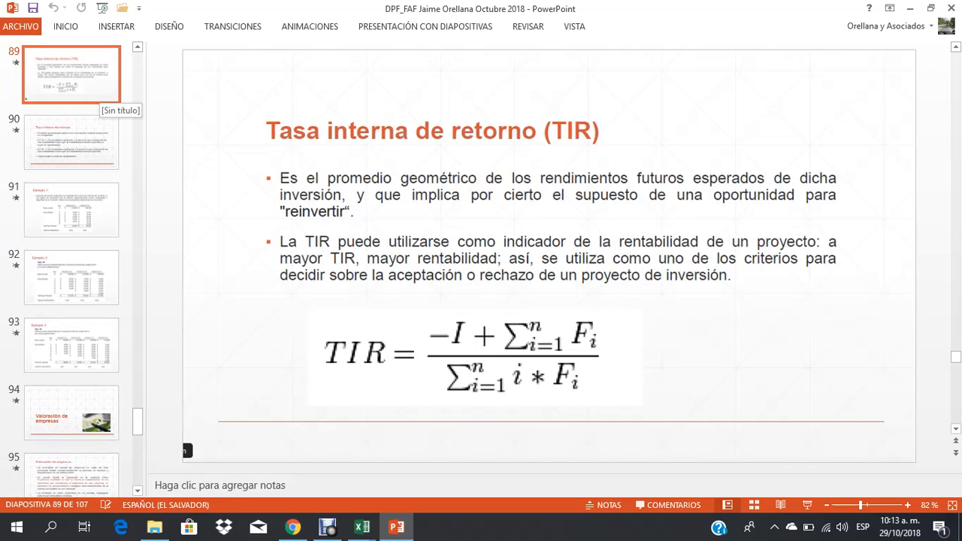
pyautogui.press('Up')
pyautogui.press('Up')
pyautogui.press('Up')
pyautogui.press('Up')
pyautogui.press('Up')
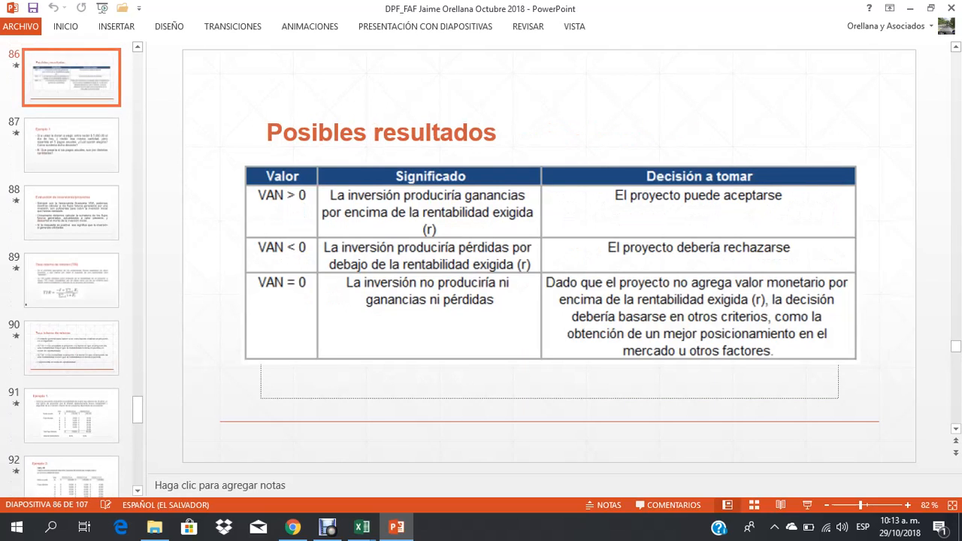
pyautogui.press('Down')
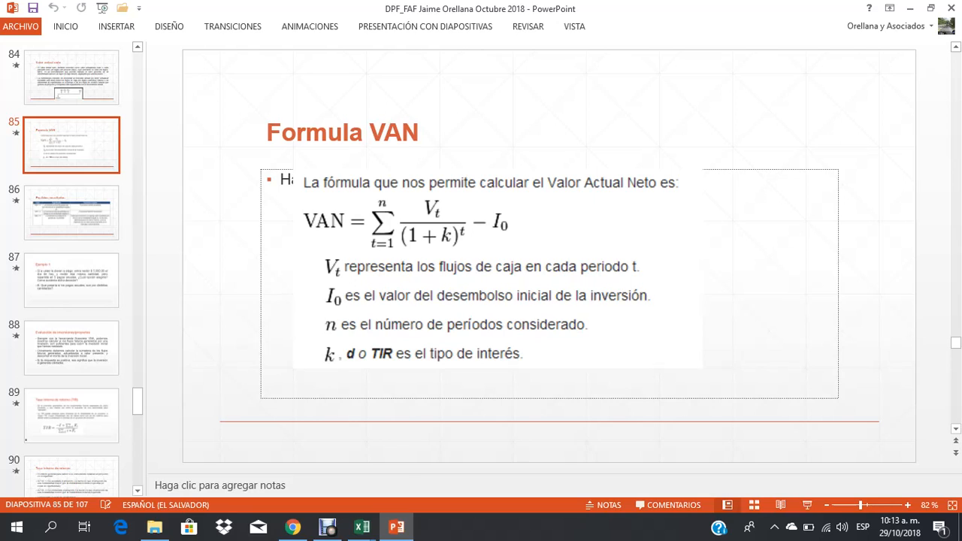
pyautogui.moveTo(361, 526)
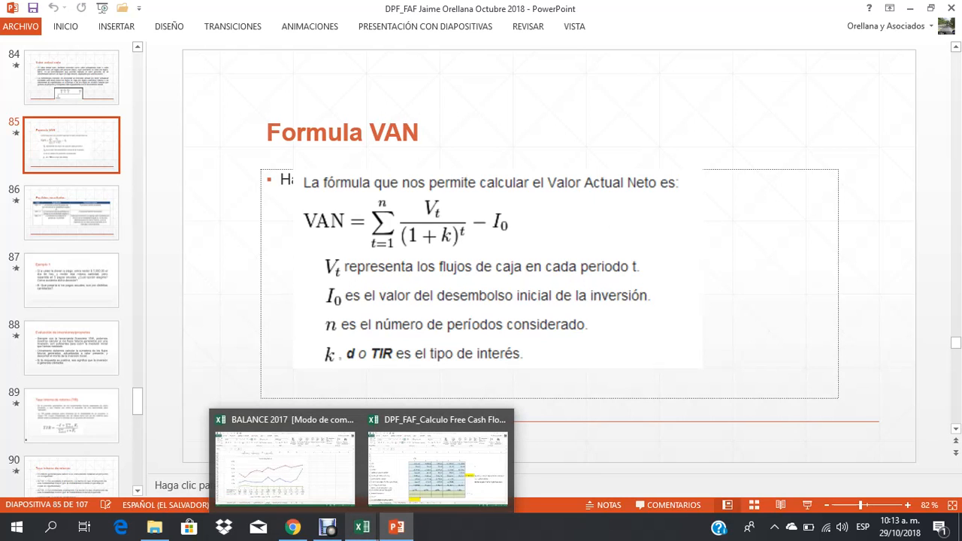
pyautogui.click(437, 455)
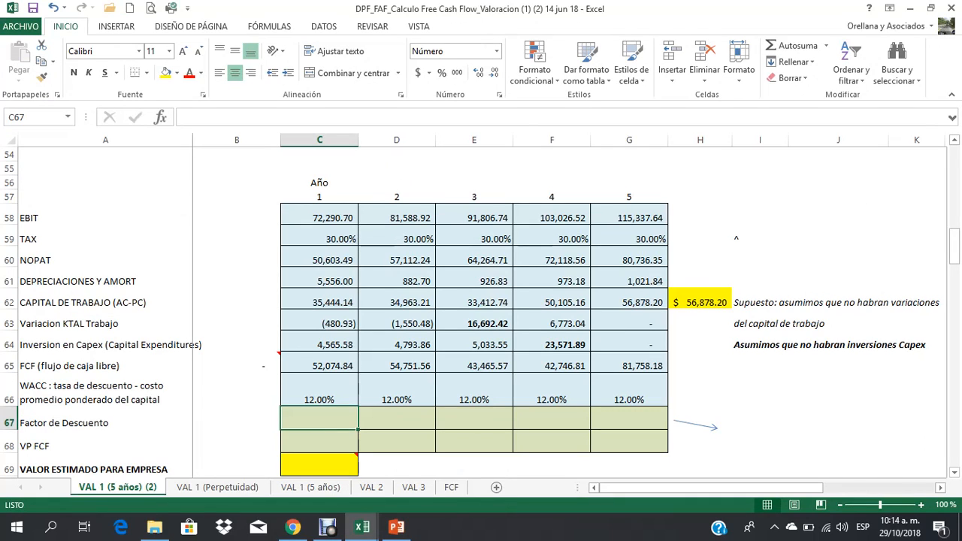
# Step: Enter the year 1 discount factor in C67 with the formula =1/(1+C66)
pyautogui.write('=')
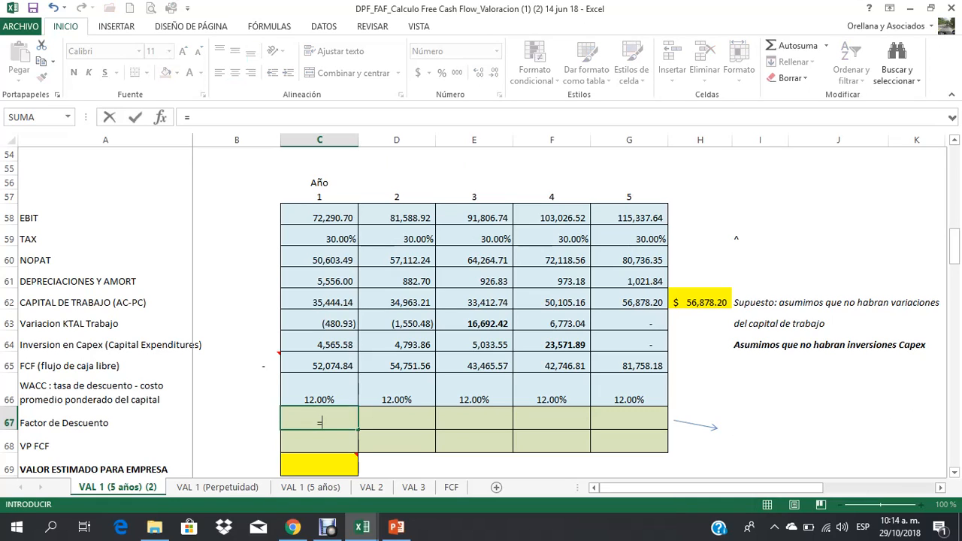
pyautogui.write('1/(1+')
pyautogui.press('Up')
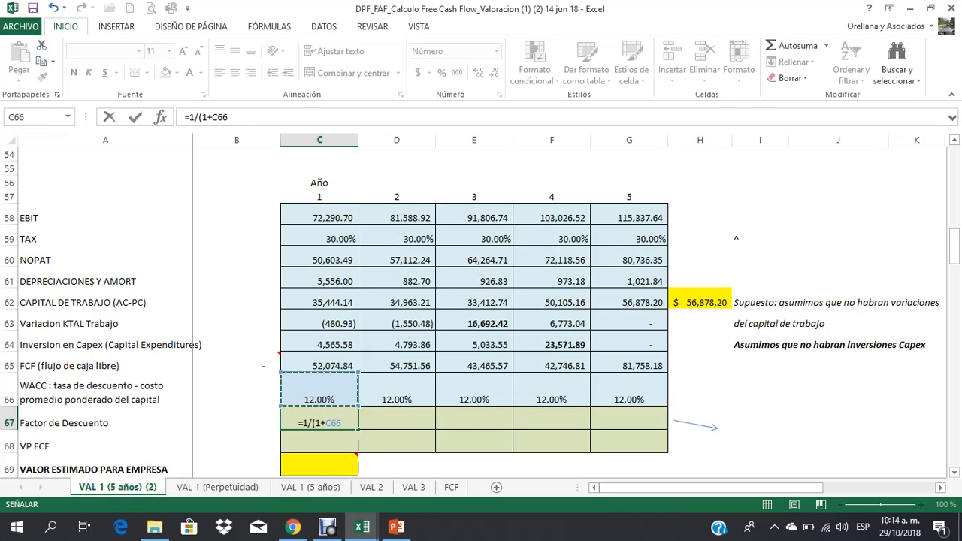
pyautogui.write(')')
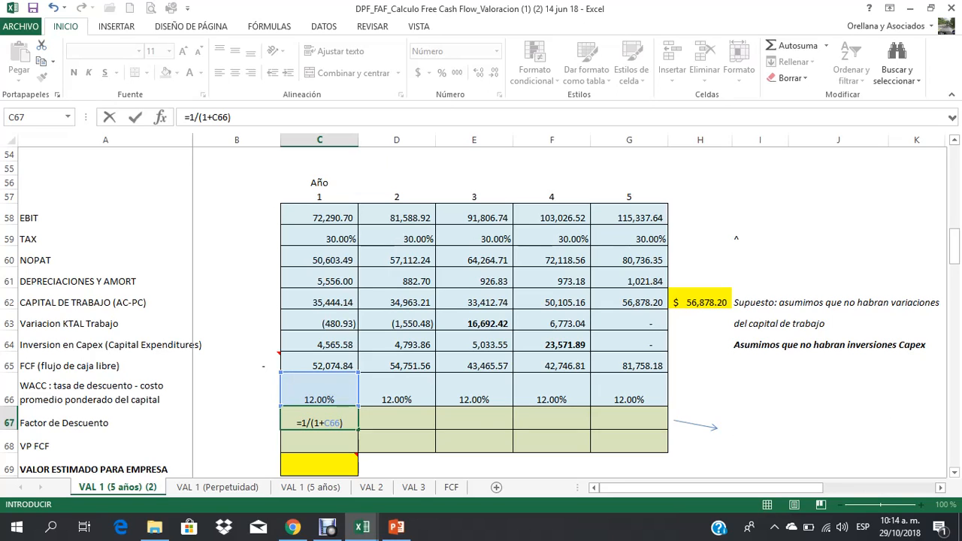
pyautogui.press('Return')
# Step: Insert the circumflex symbol ^ as a note in I67, beside the arrow of the discount factor row
pyautogui.press('Up')
pyautogui.press('Left')
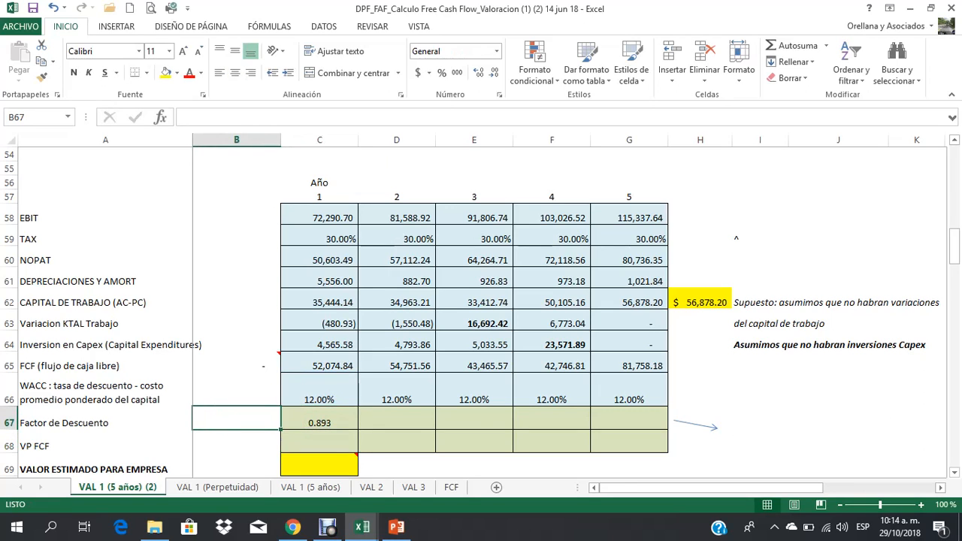
pyautogui.press('Right')
pyautogui.press('Right')
pyautogui.press('Right')
pyautogui.press('Right')
pyautogui.press('Right')
pyautogui.press('Right')
pyautogui.press('Right')
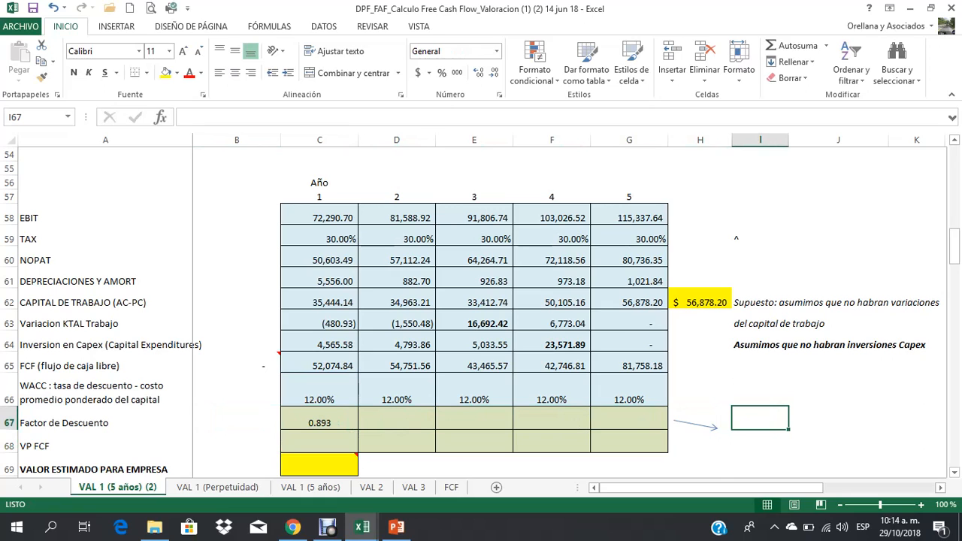
pyautogui.click(116, 26)
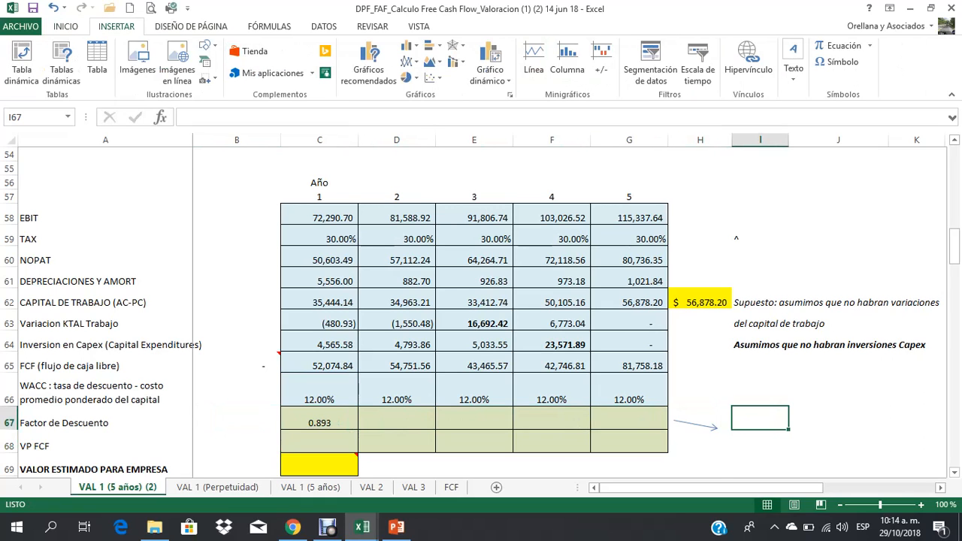
pyautogui.click(836, 61)
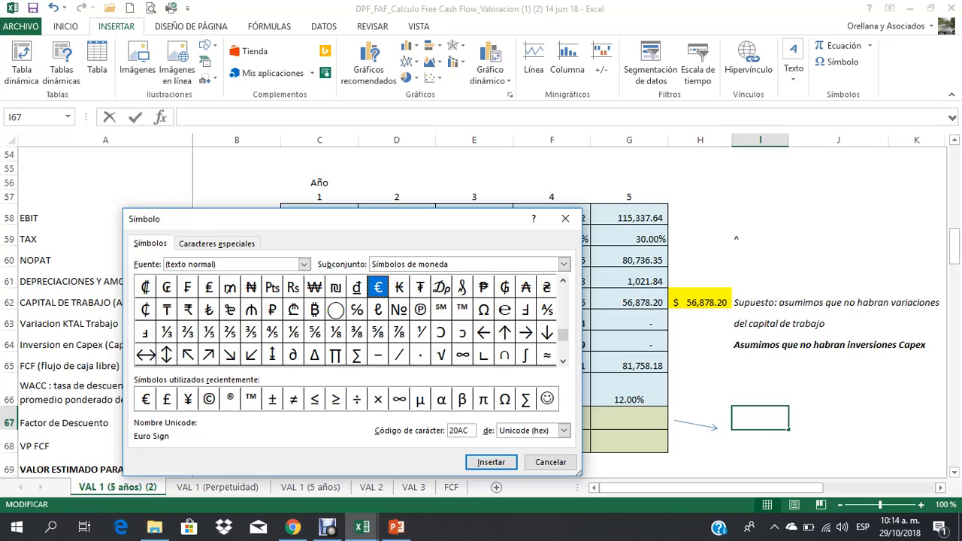
pyautogui.moveTo(562, 335); pyautogui.dragTo(563, 290)
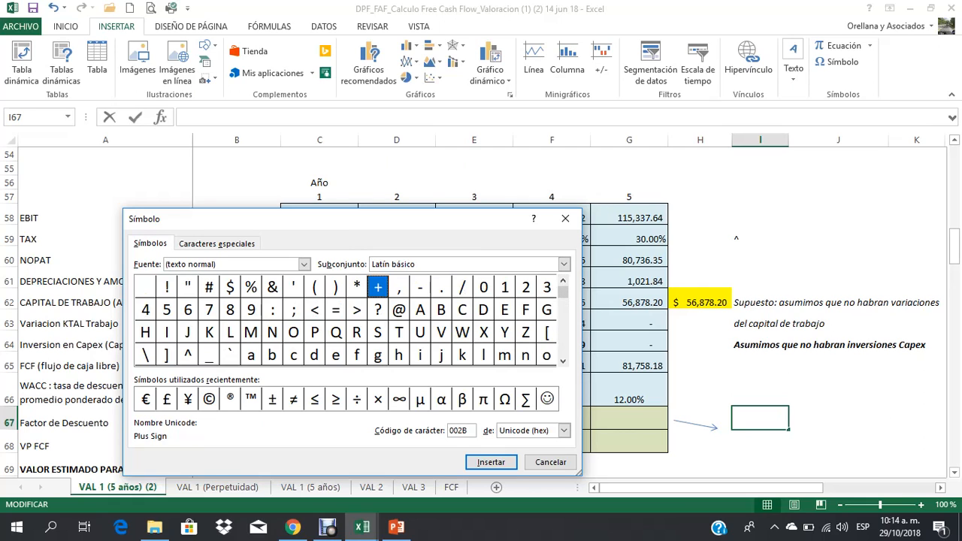
pyautogui.click(187, 355)
pyautogui.click(490, 462)
pyautogui.click(550, 462)
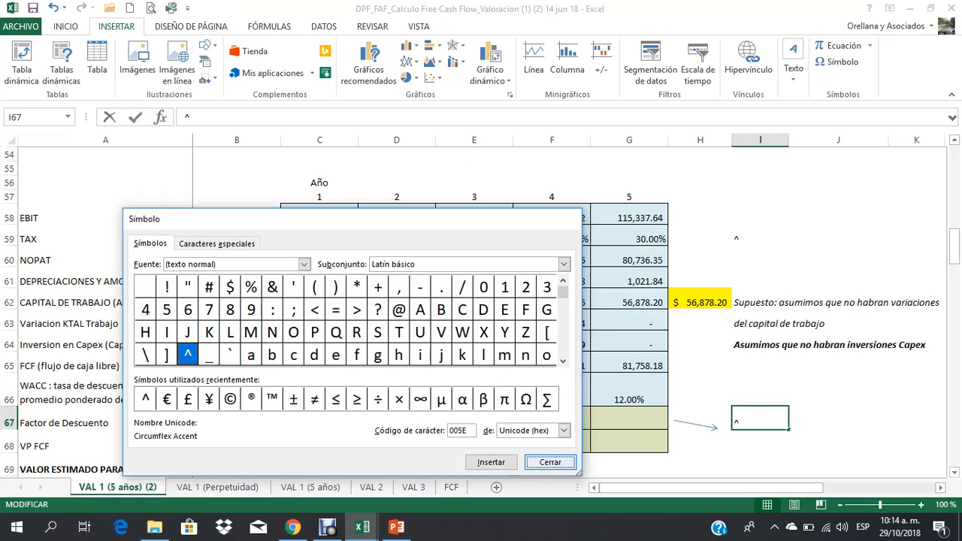
pyautogui.hotkey('shift', 'Left')
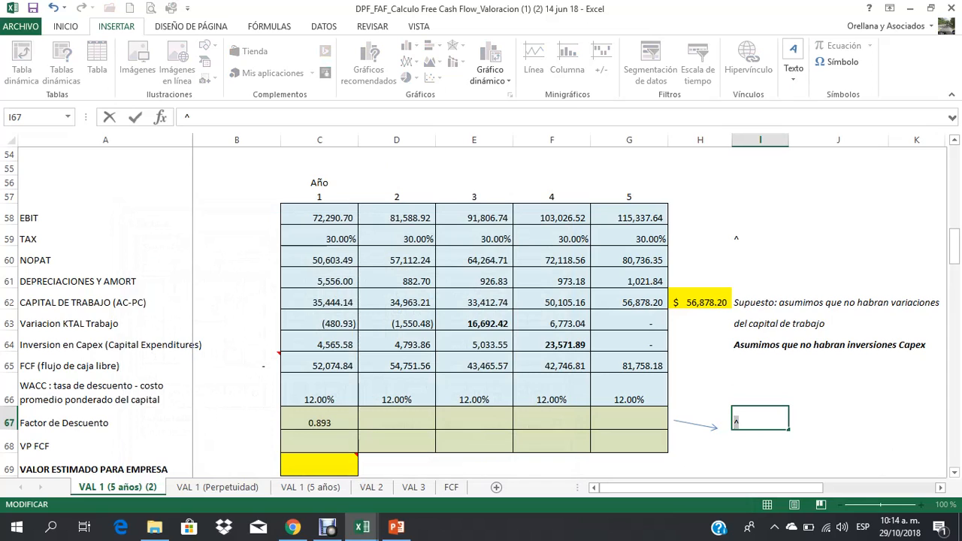
pyautogui.press('Return')
# Step: Extend the year 1 discount factor formula in C67 with the year exponent so it reads =1/(1+C66)^C57
pyautogui.press('Up')
pyautogui.press('Left')
pyautogui.press('Left')
pyautogui.press('Left')
pyautogui.press('Left')
pyautogui.press('Left')
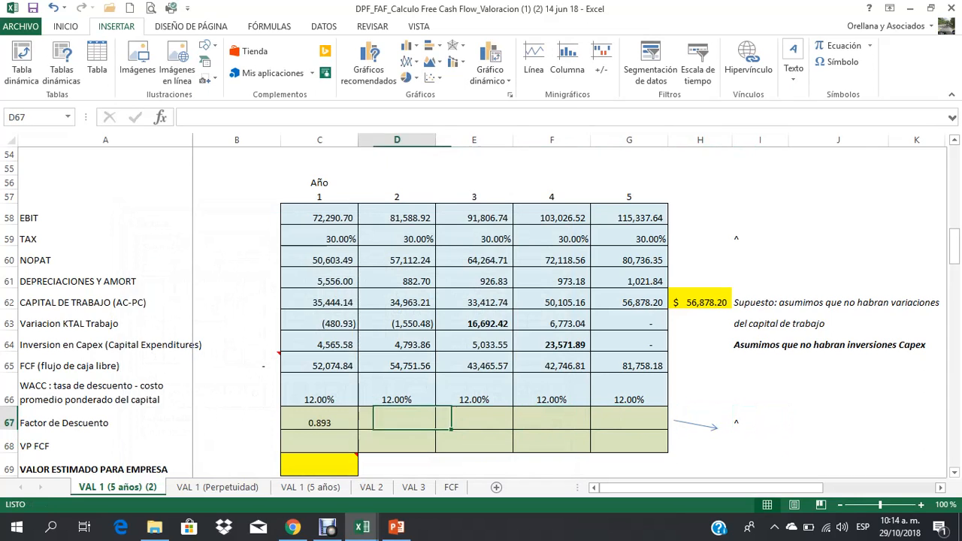
pyautogui.press('Left')
pyautogui.press('F2')
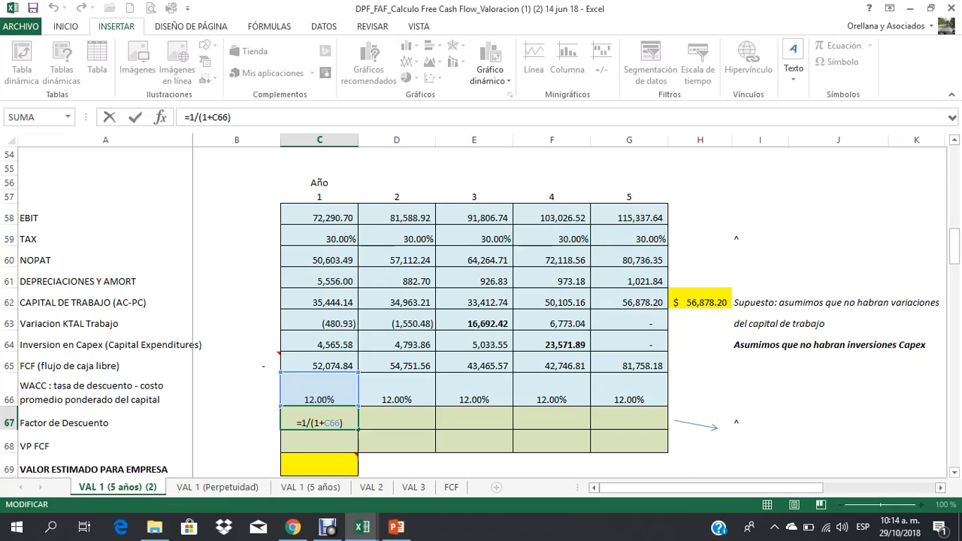
pyautogui.write('^')
pyautogui.click(319, 196)
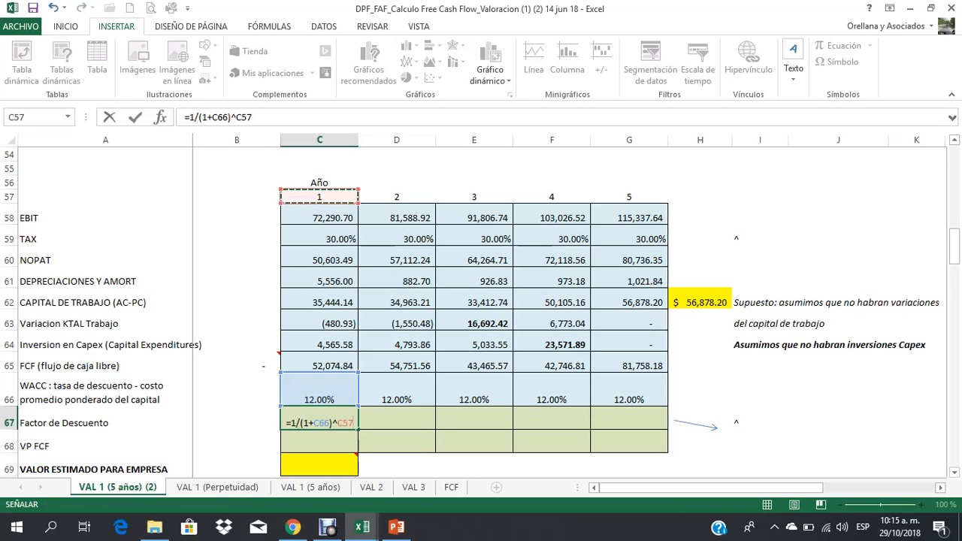
pyautogui.hotkey('ctrl', 'Return')
# Step: Copy the discount factor formula from C67 to years 2 to 5 in D67:G67
pyautogui.hotkey('ctrl', 'c')
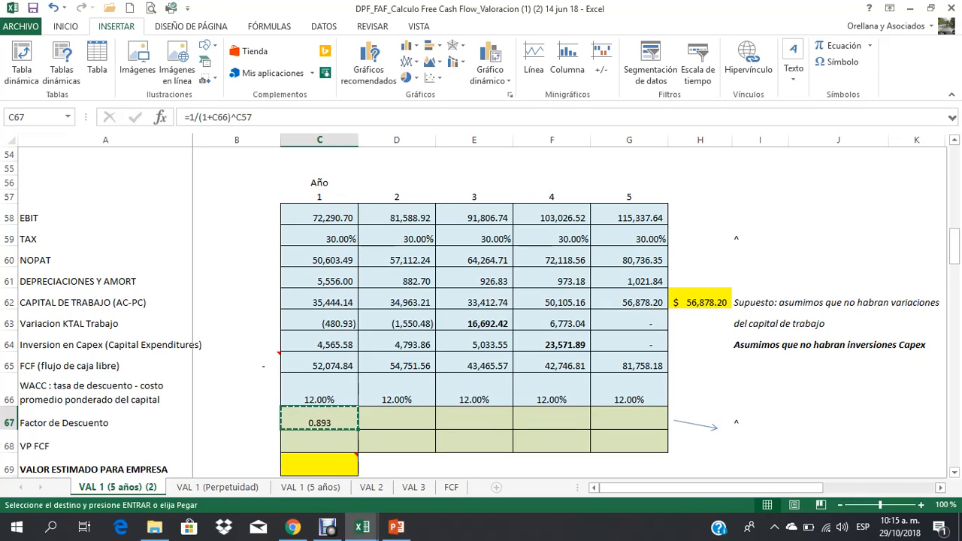
pyautogui.moveTo(397, 419); pyautogui.dragTo(629, 419)
pyautogui.press('Return')
pyautogui.press('Left')
pyautogui.press('Left')
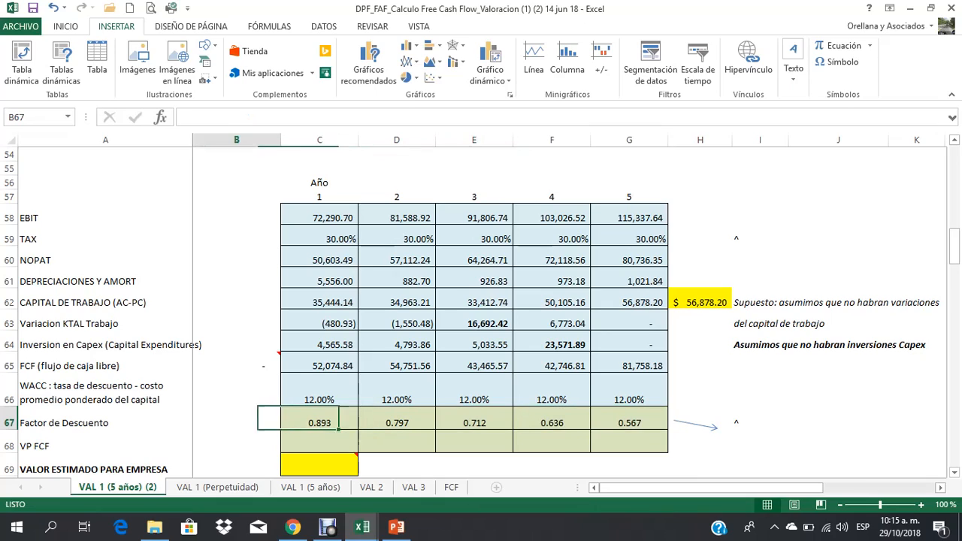
pyautogui.press('Right')
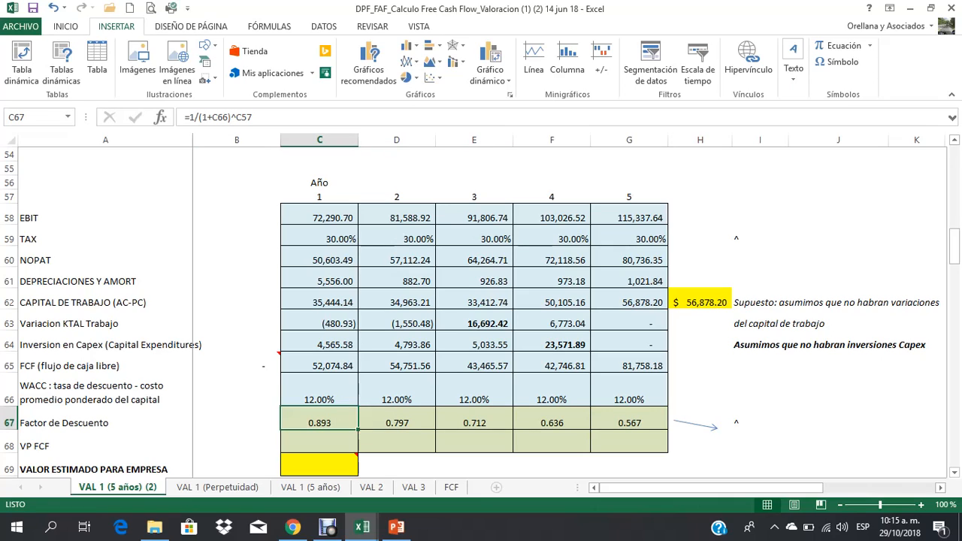
# Step: Make the discount factors of all five years in C67:G67 bold, checking each year's formula along the way
pyautogui.hotkey('ctrl', 'n')
pyautogui.click(397, 423)
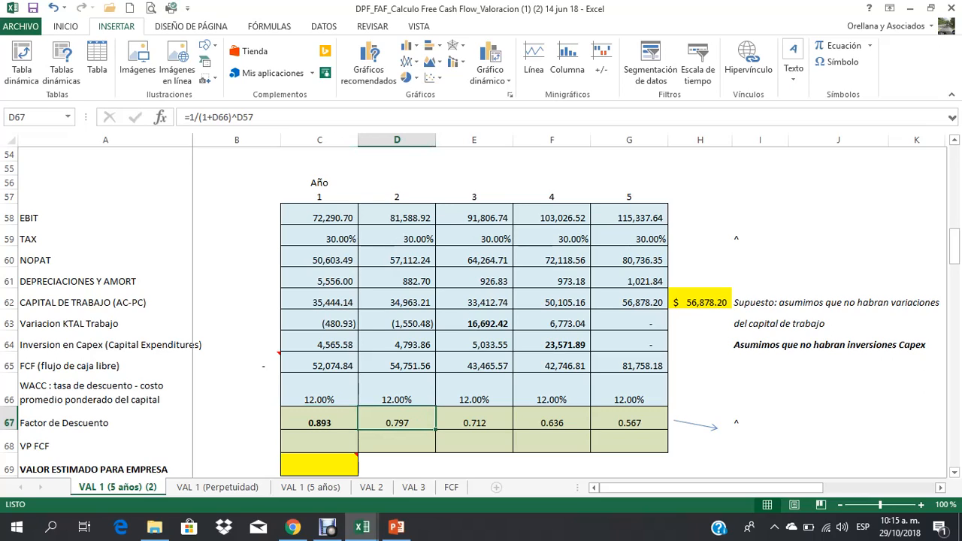
pyautogui.hotkey('ctrl', 'n')
pyautogui.click(474, 422)
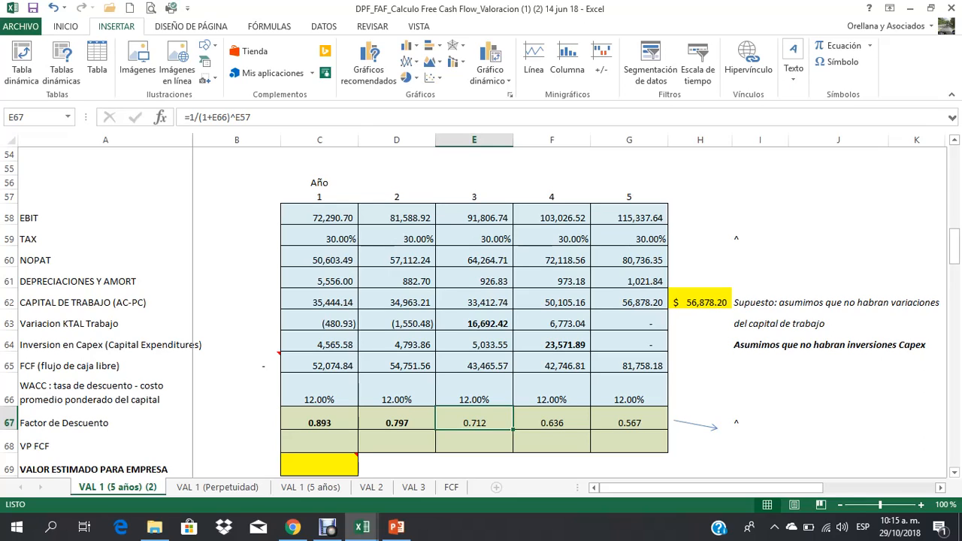
pyautogui.hotkey('ctrl', 'n')
pyautogui.click(552, 423)
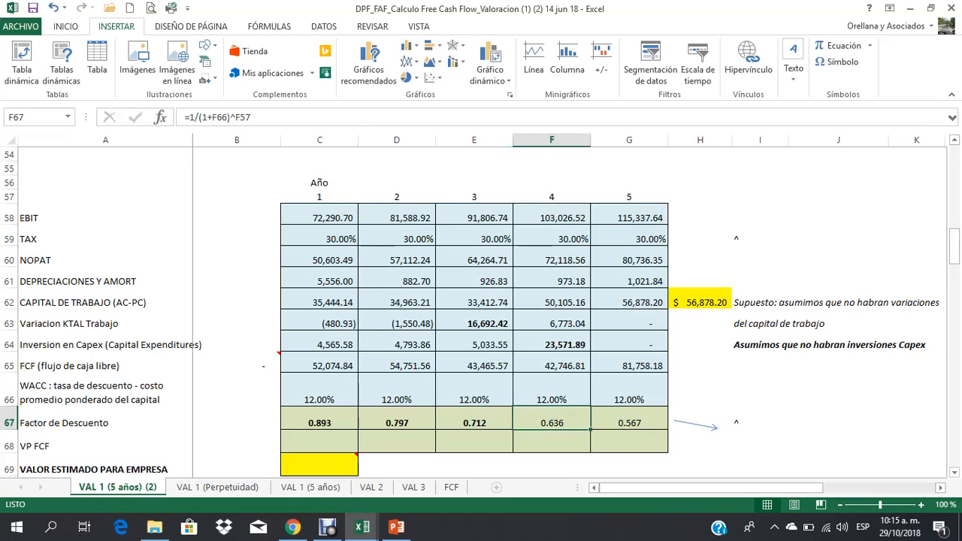
pyautogui.hotkey('ctrl', 'n')
pyautogui.click(629, 422)
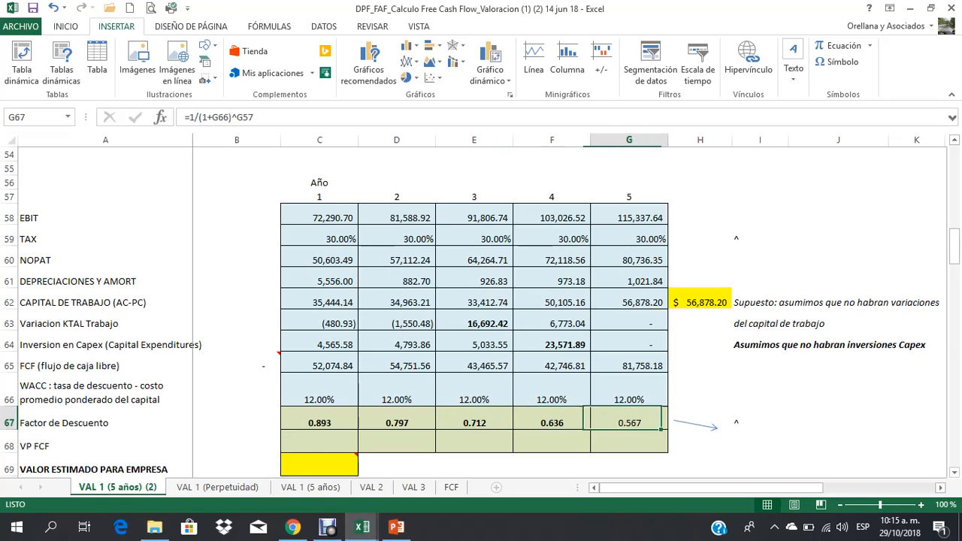
pyautogui.hotkey('ctrl', 'n')
# Step: Examine the discount factors in row 67, the WACC row and the year 1 FCF in C65 that feed the VP FCF row
pyautogui.click(320, 422)
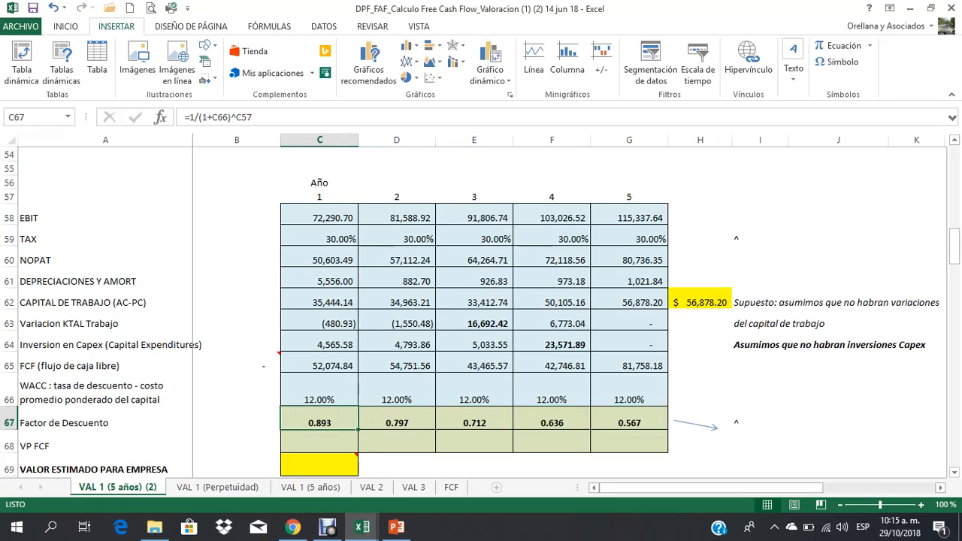
pyautogui.click(397, 422)
pyautogui.click(474, 423)
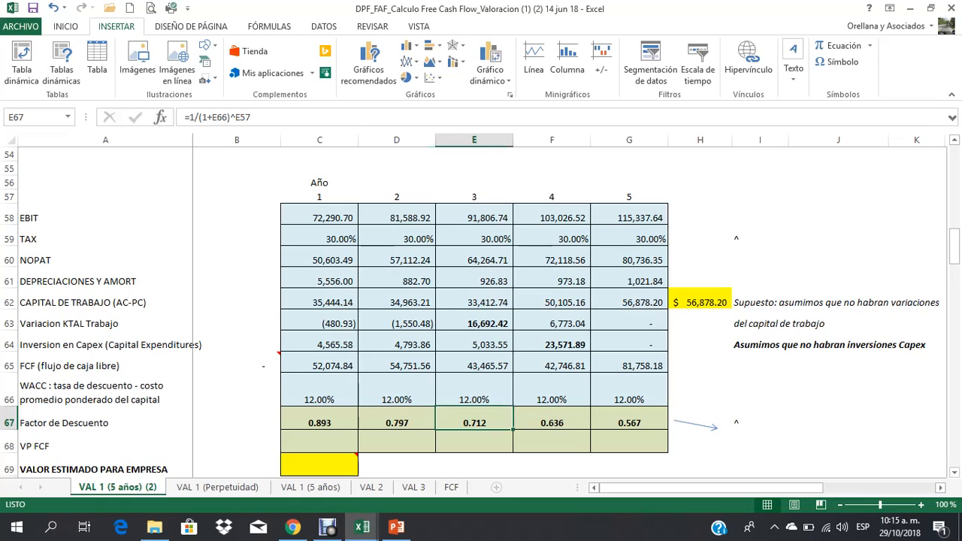
pyautogui.press('Tab')
pyautogui.press('Tab')
pyautogui.press('Return')
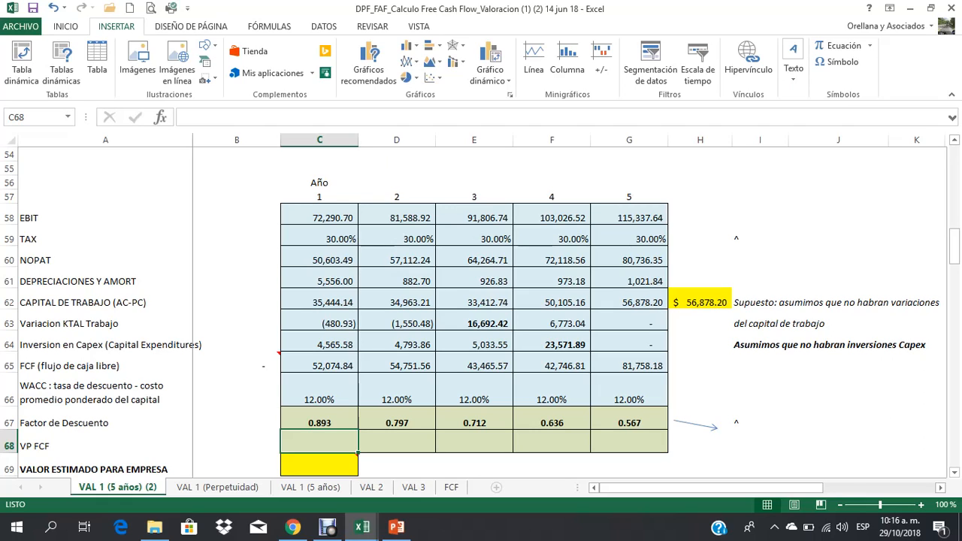
pyautogui.click(9, 391)
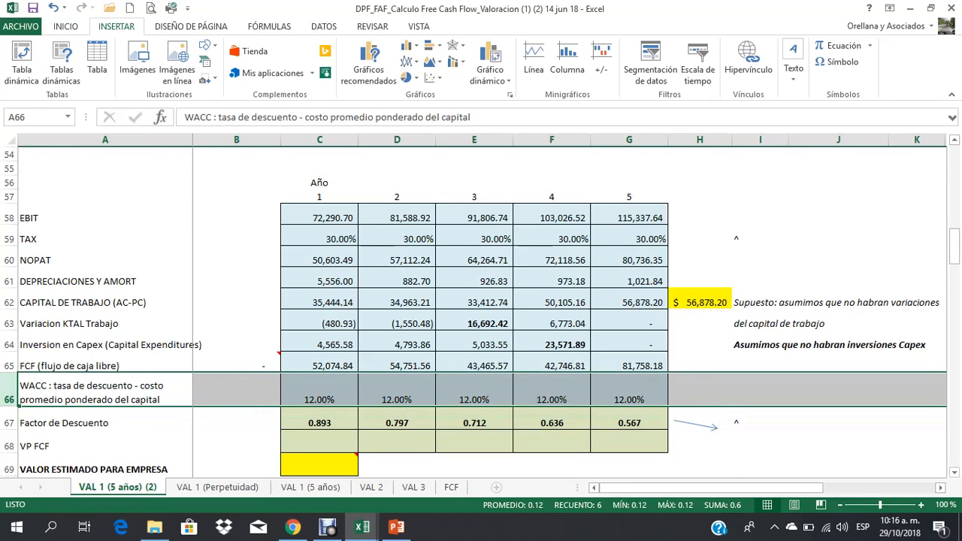
pyautogui.click(319, 391)
pyautogui.click(319, 442)
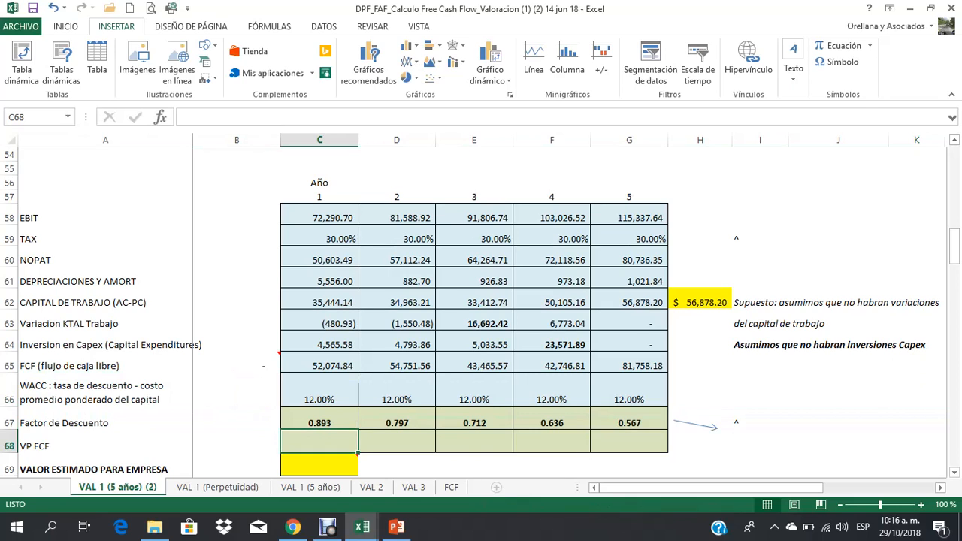
pyautogui.click(320, 366)
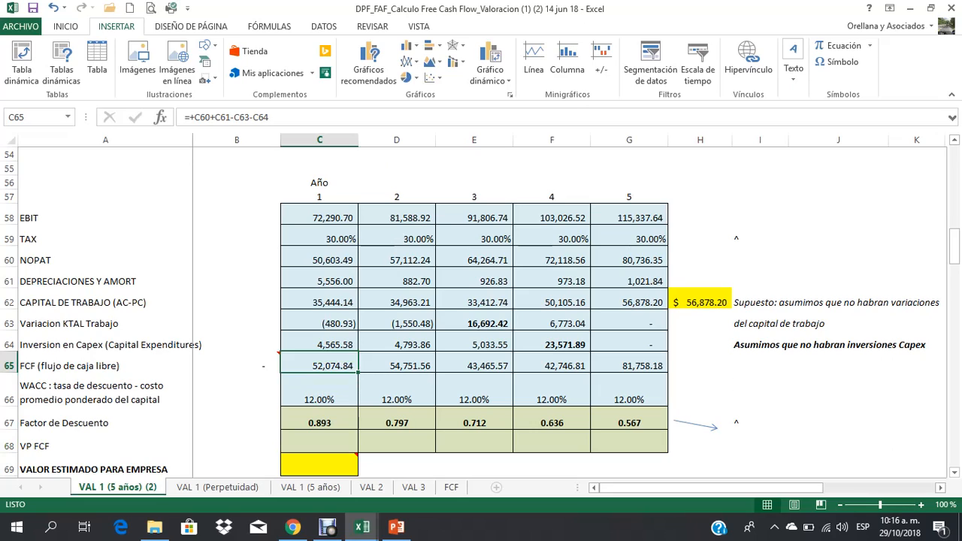
# Step: Calculate the year 1 present value of the FCF in C68 with the formula =+C65*C67
pyautogui.press('Down')
pyautogui.press('Down')
pyautogui.press('Down')
pyautogui.write('+')
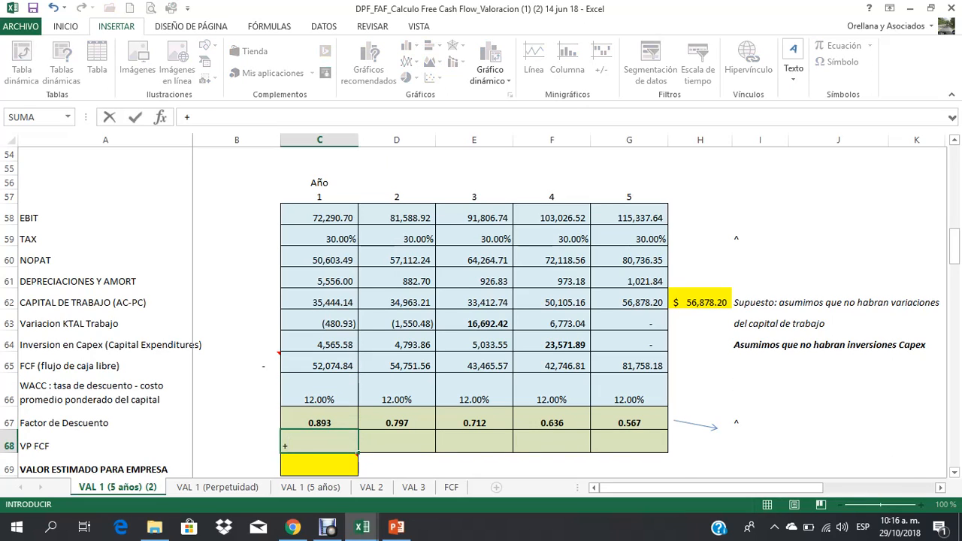
pyautogui.press('Up')
pyautogui.press('Up')
pyautogui.press('Up')
pyautogui.write('*')
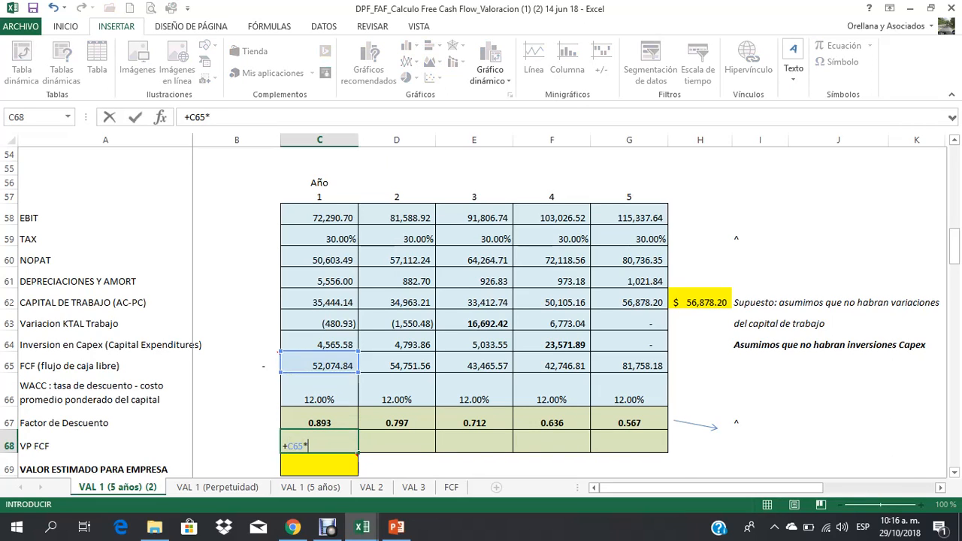
pyautogui.press('Up')
pyautogui.press('Return')
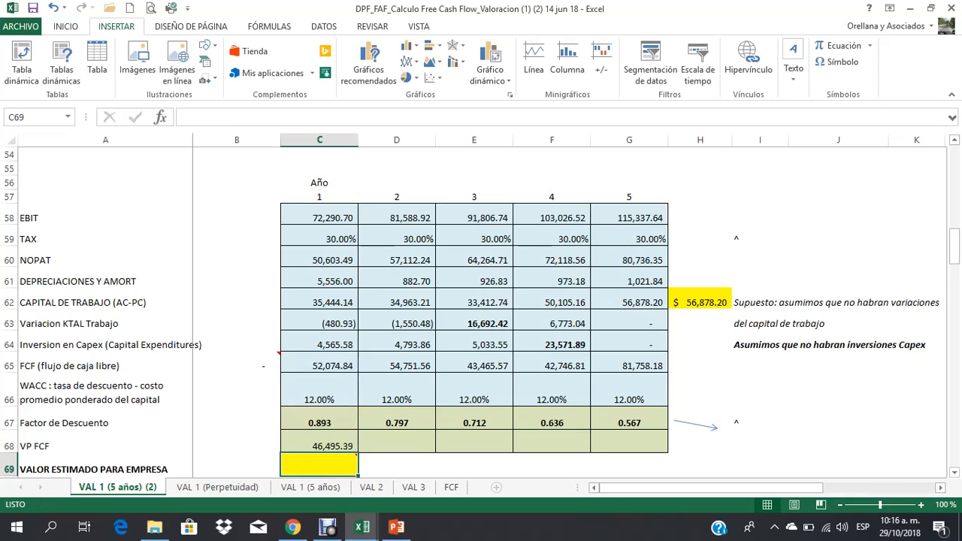
pyautogui.press('Up')
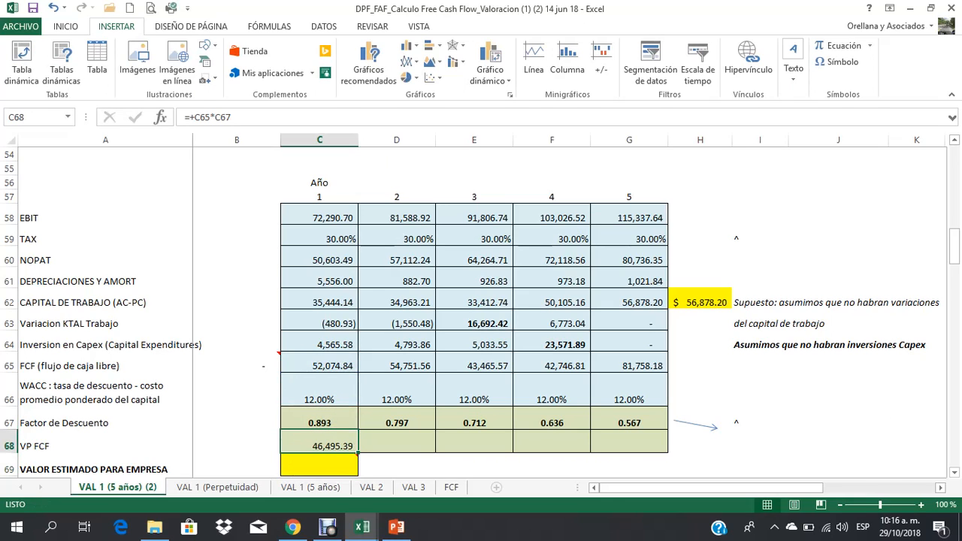
# Step: Delete the arrow drawn beside the Factor de Descuento row
pyautogui.click(696, 424)
pyautogui.press('Delete')
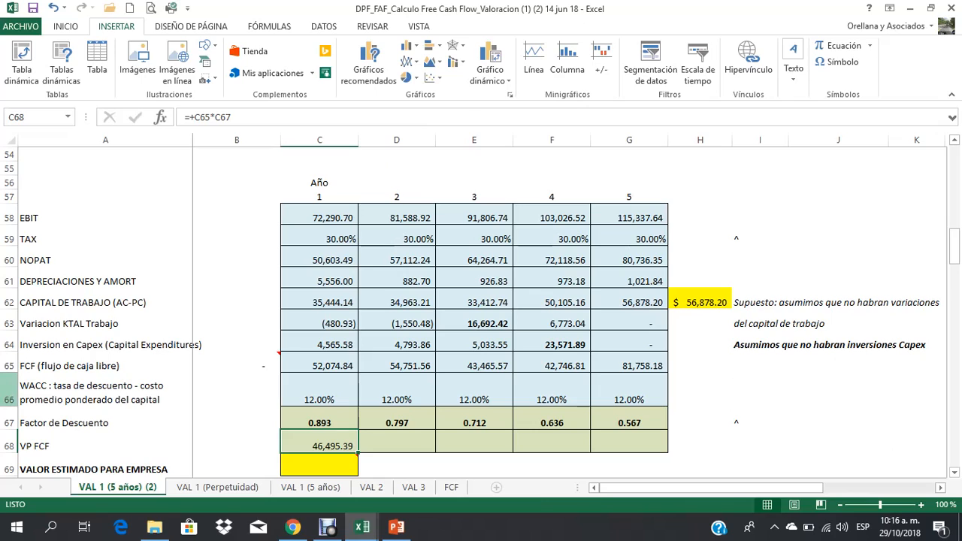
pyautogui.click(9, 391)
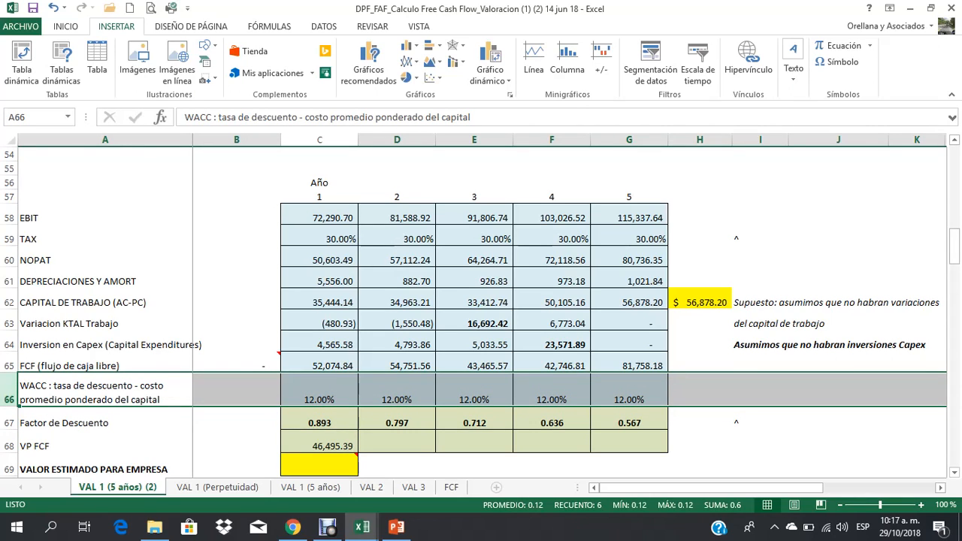
# Step: Copy the VP FCF formula from C68 to years 2 to 5 in D68:G68
pyautogui.click(320, 363)
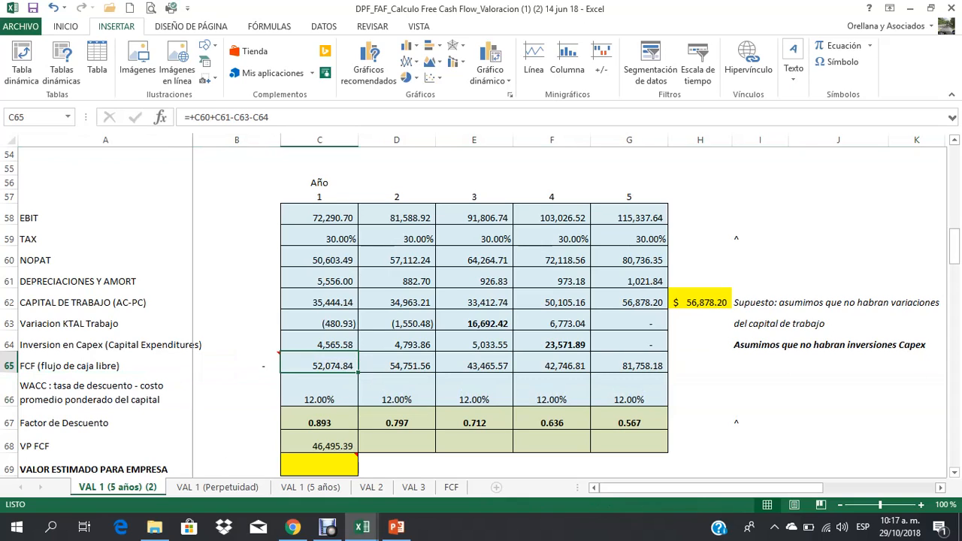
pyautogui.click(319, 442)
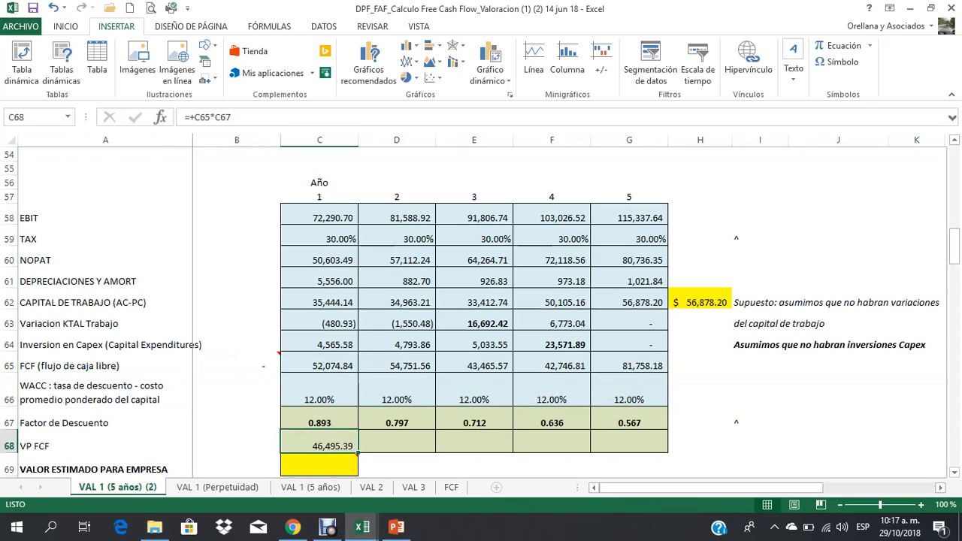
pyautogui.moveTo(358, 452); pyautogui.dragTo(645, 448)
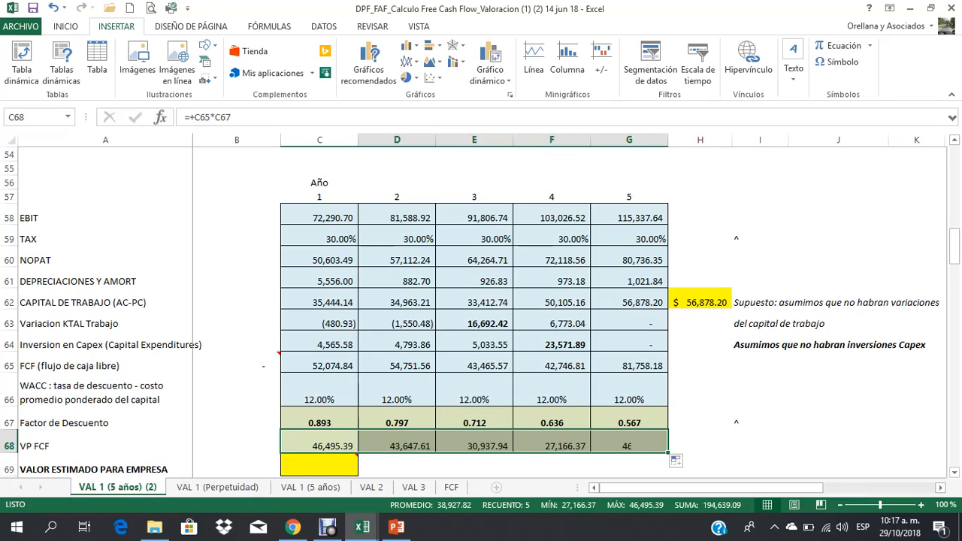
pyautogui.click(760, 442)
# Step: Work out the gap between the year 2 FCF and its present value in D70 with =+D65-D68, and clear the cell again
pyautogui.click(397, 363)
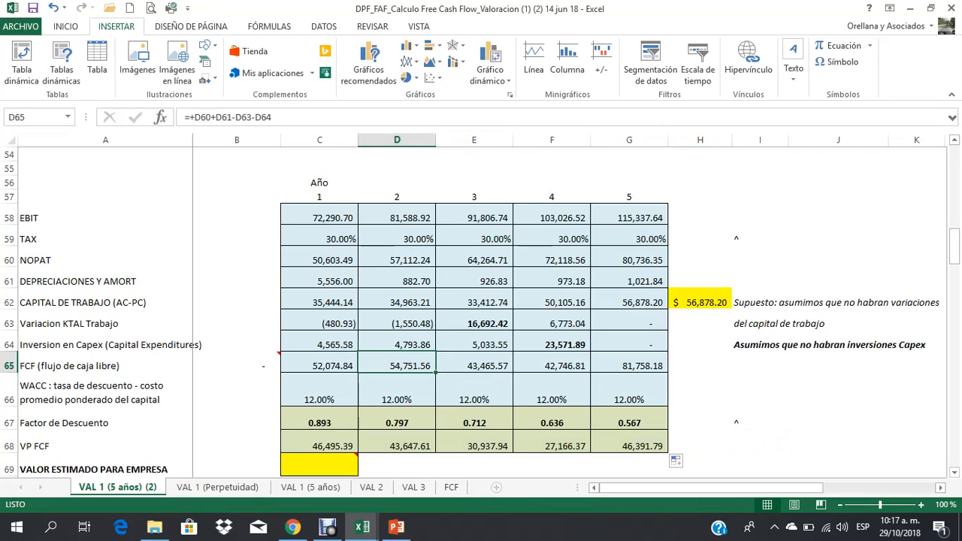
pyautogui.click(396, 442)
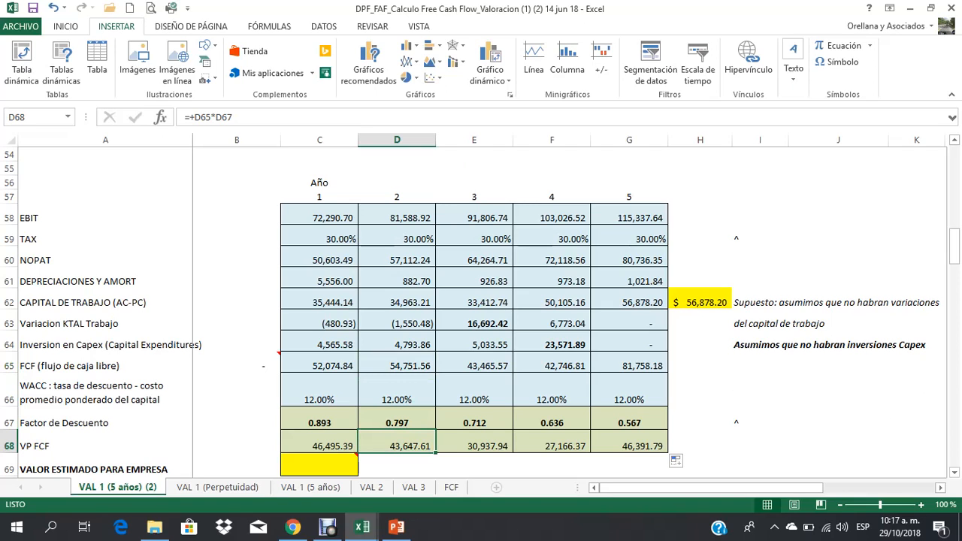
pyautogui.scroll(-1, 481, 312)
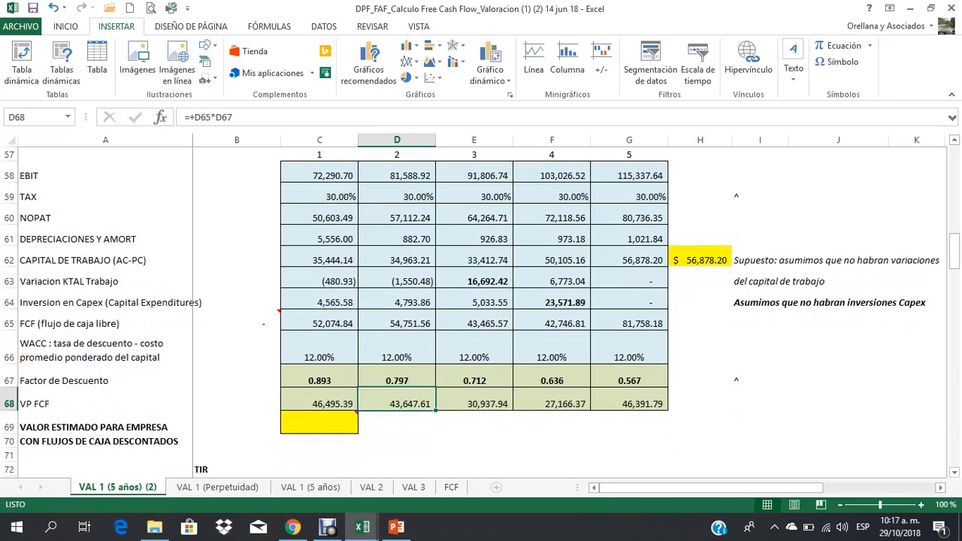
pyautogui.click(397, 441)
pyautogui.write('+')
pyautogui.press('Up')
pyautogui.press('Up')
pyautogui.press('Up')
pyautogui.press('Up')
pyautogui.press('Up')
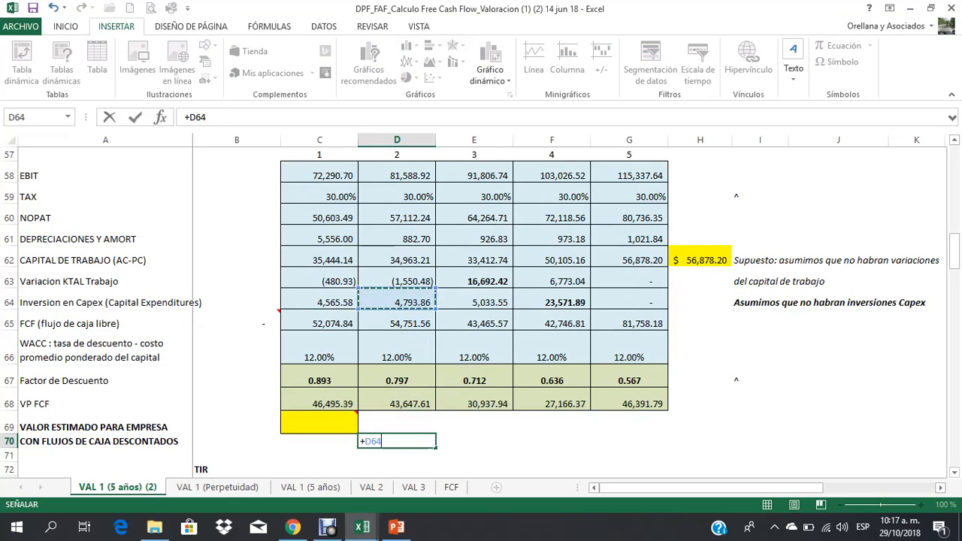
pyautogui.write('-')
pyautogui.press('Up')
pyautogui.press('Up')
pyautogui.press('Return')
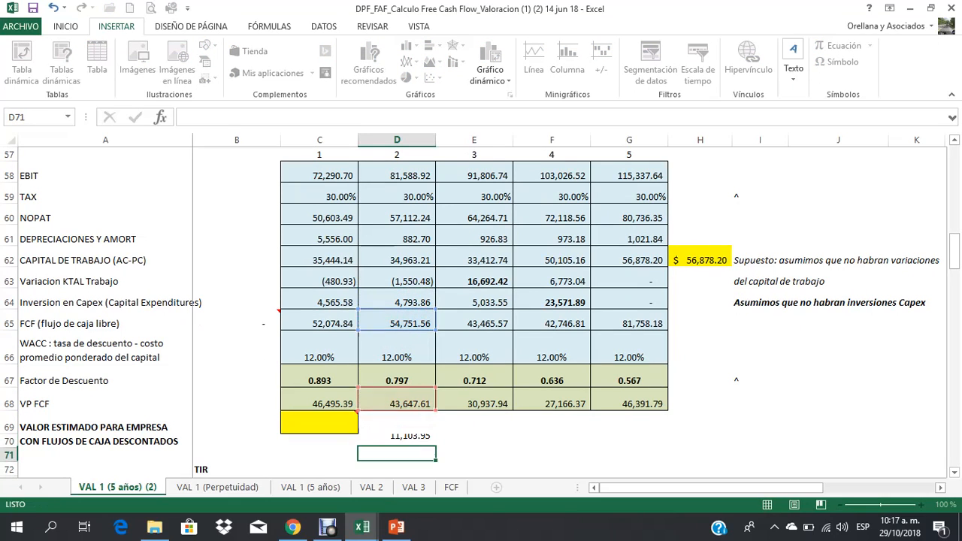
pyautogui.press('Up')
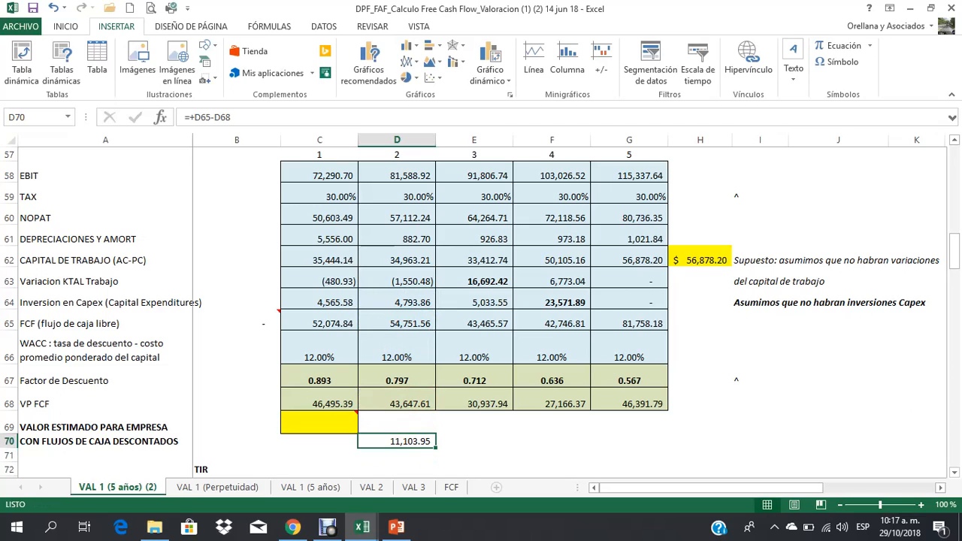
pyautogui.press('Delete')
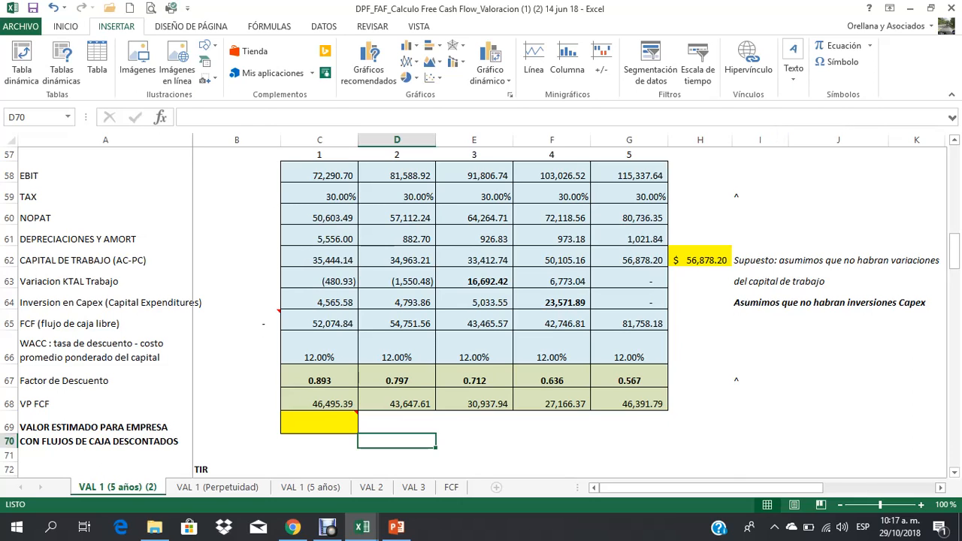
# Step: Compare the FCF in row 65 with its present value in row 68 for years 3, 4 and 5
pyautogui.click(474, 323)
pyautogui.scroll(2, 474, 323)
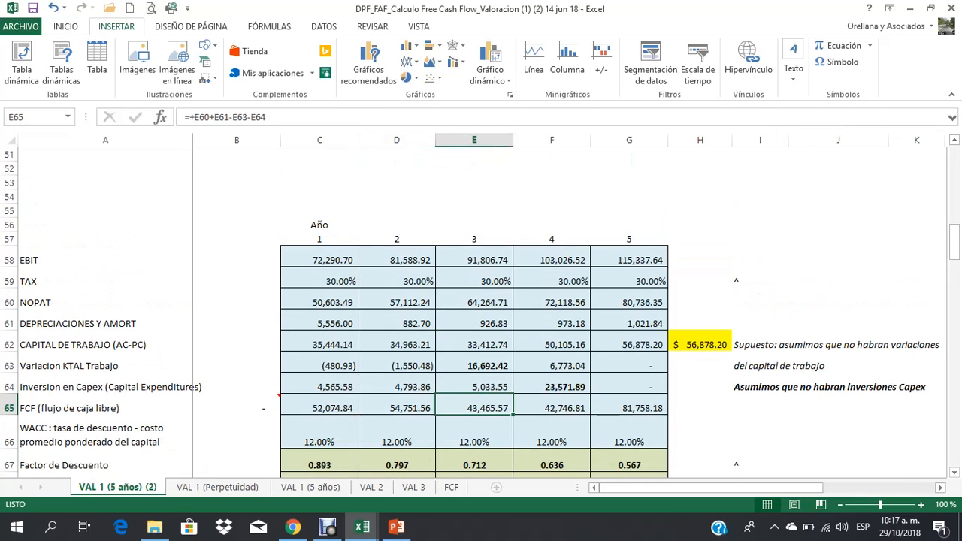
pyautogui.scroll(-2, 474, 323)
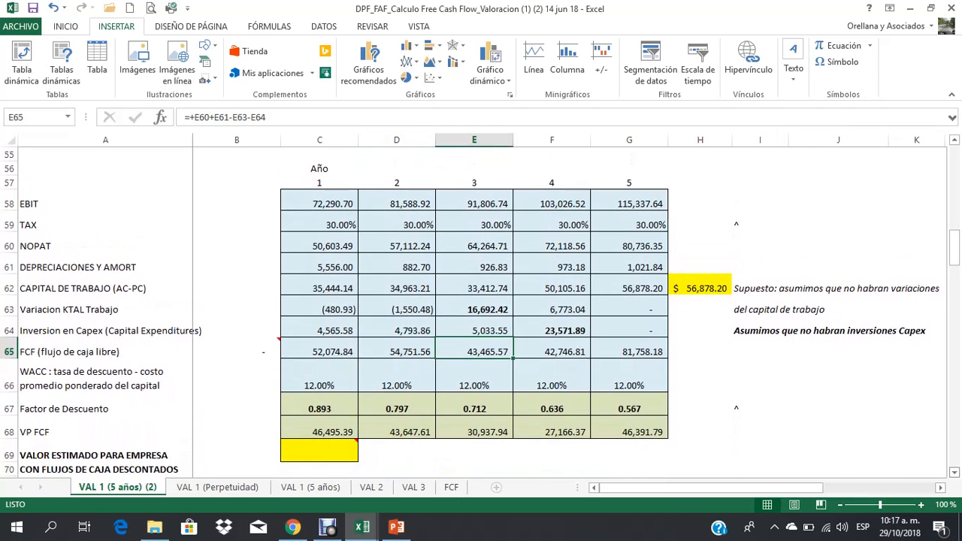
pyautogui.click(474, 428)
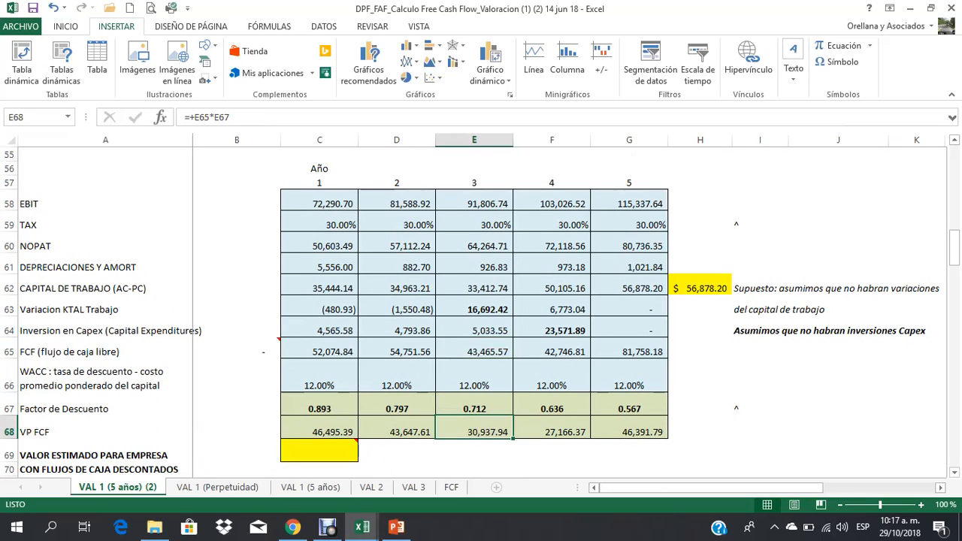
pyautogui.click(552, 351)
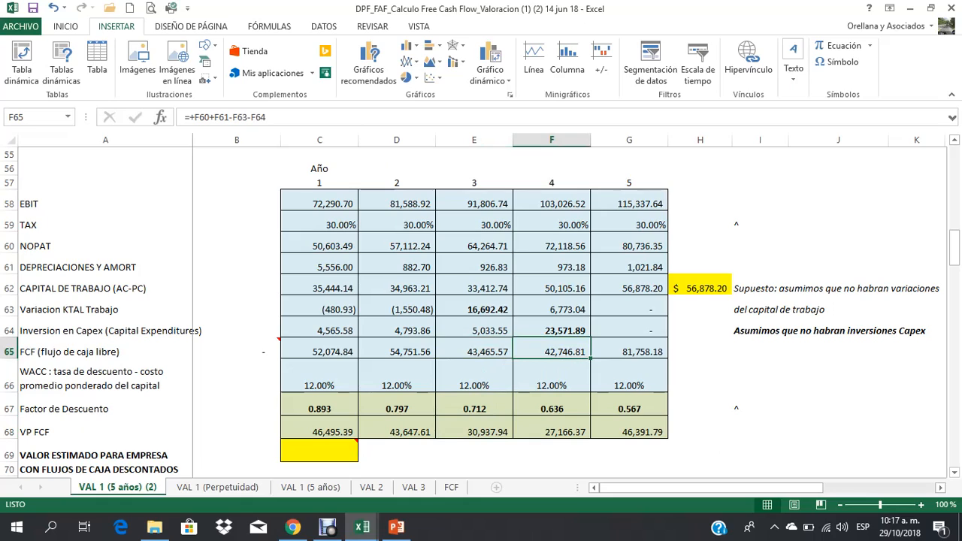
pyautogui.click(551, 431)
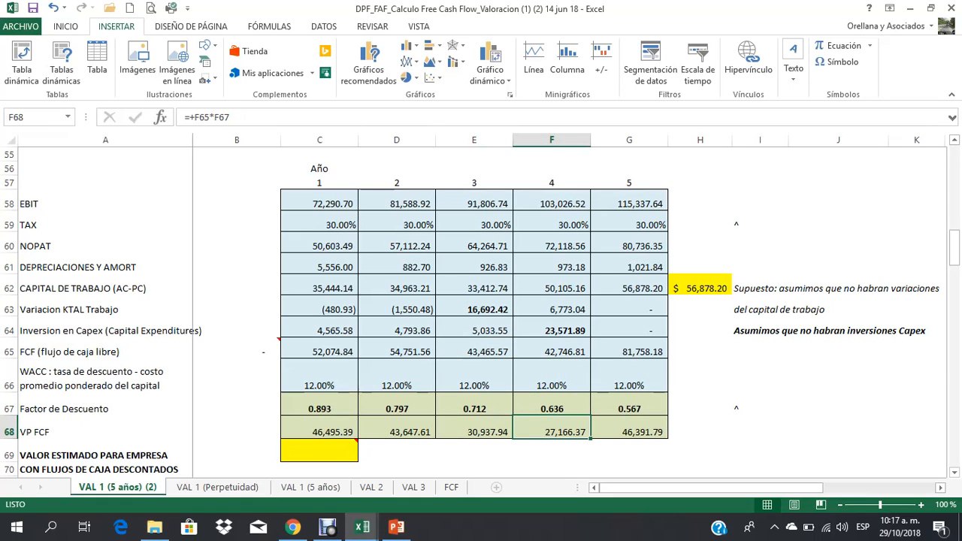
pyautogui.click(629, 350)
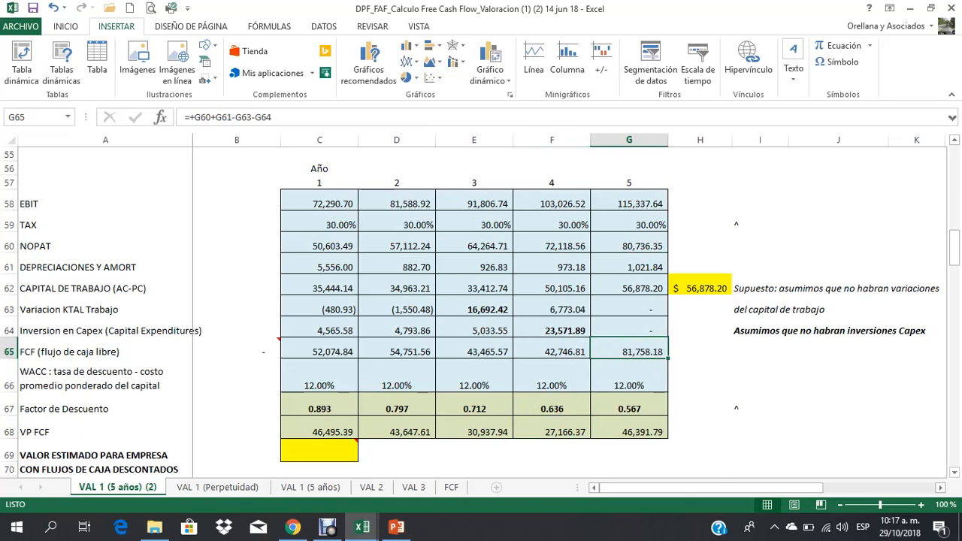
pyautogui.click(629, 431)
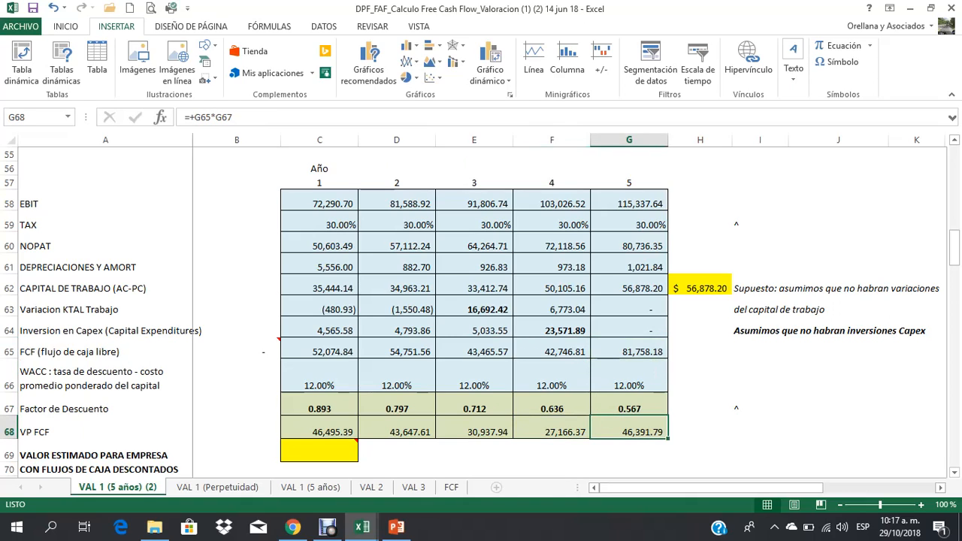
# Step: Work out the ratio of year 5 present value to FCF in G70 with =+G68/G65, and clear the cell again
pyautogui.press('Down')
pyautogui.press('Down')
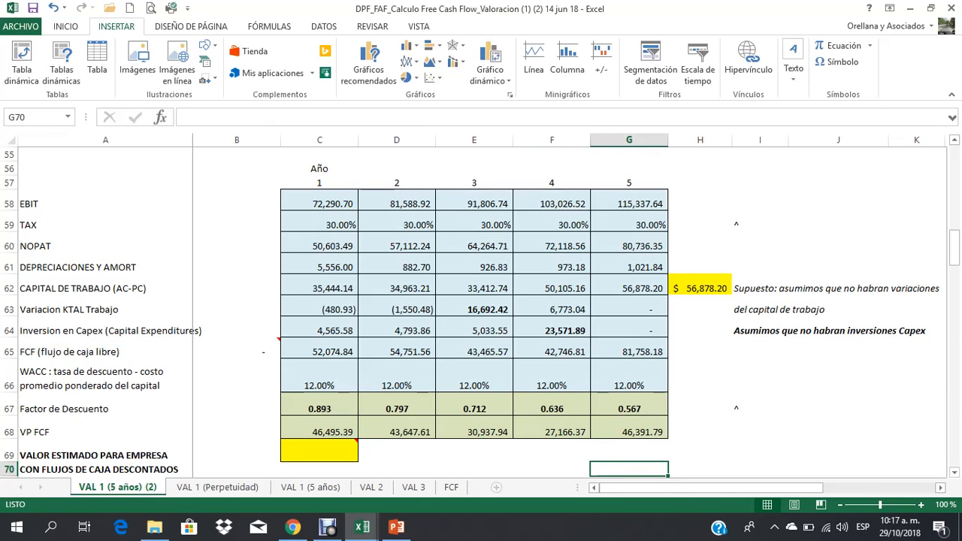
pyautogui.write('+')
pyautogui.press('Up')
pyautogui.press('Up')
pyautogui.write('/')
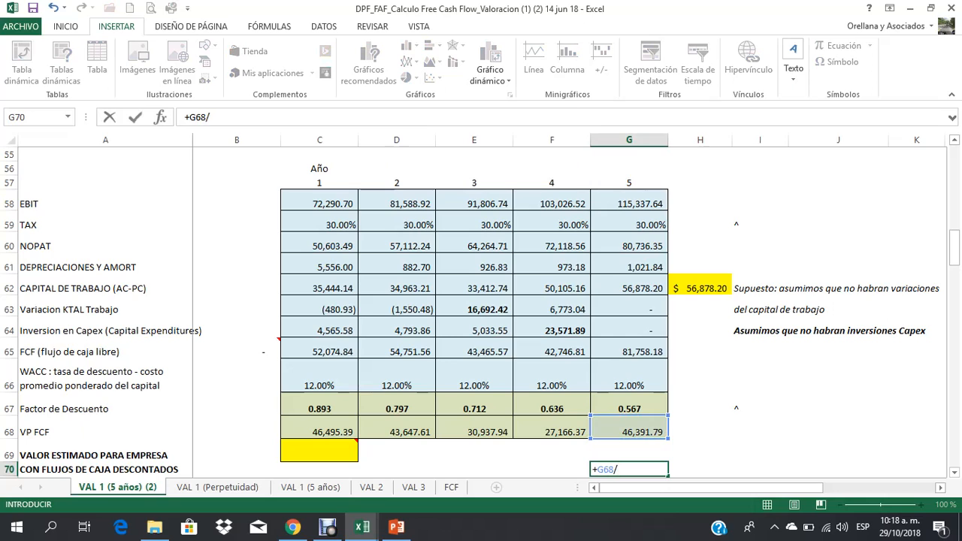
pyautogui.press('Up')
pyautogui.press('Up')
pyautogui.press('Up')
pyautogui.press('Return')
pyautogui.press('Up')
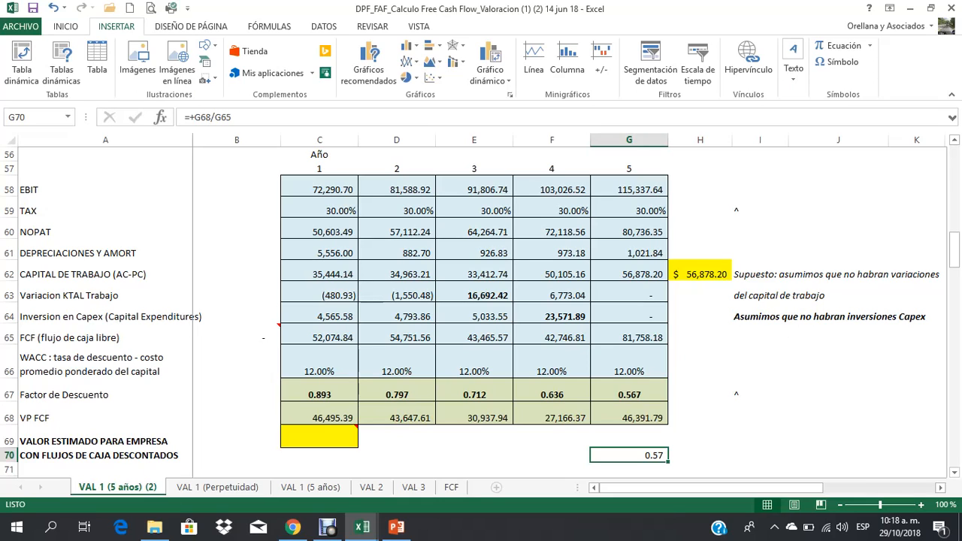
pyautogui.press('Delete')
# Step: Examine the FCF row, the working capital and Capex rows, each year's VP FCF, and the sum of the undiscounted flows C65:G65
pyautogui.click(9, 337)
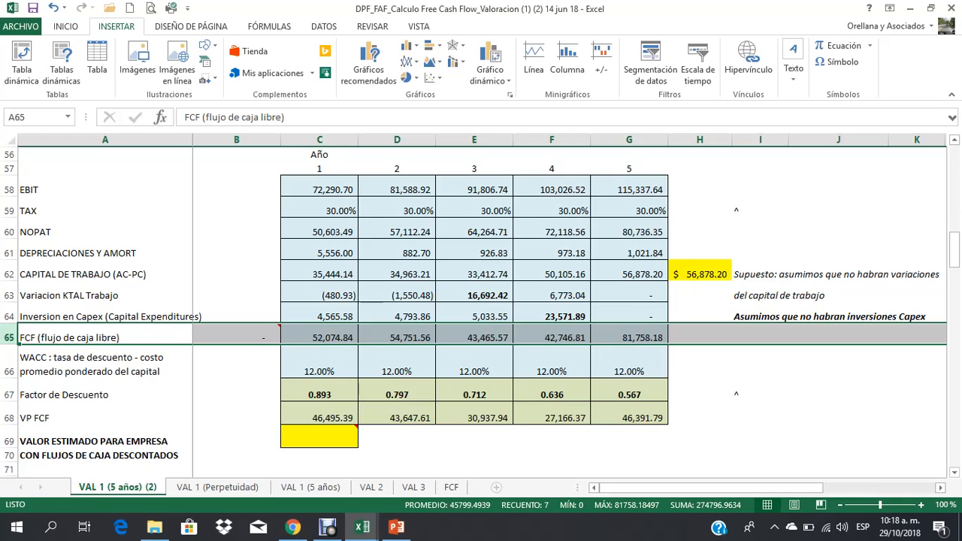
pyautogui.moveTo(9, 295); pyautogui.dragTo(9, 316)
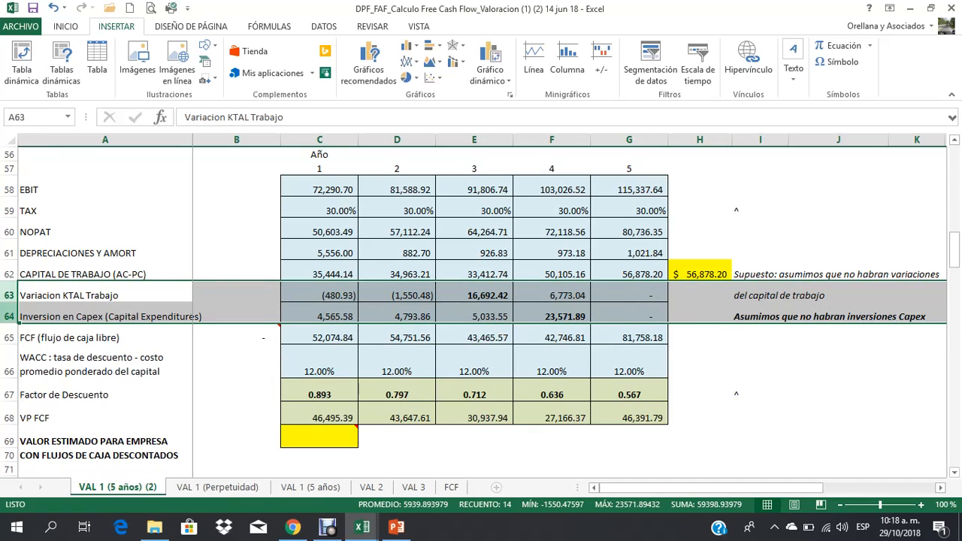
pyautogui.click(9, 337)
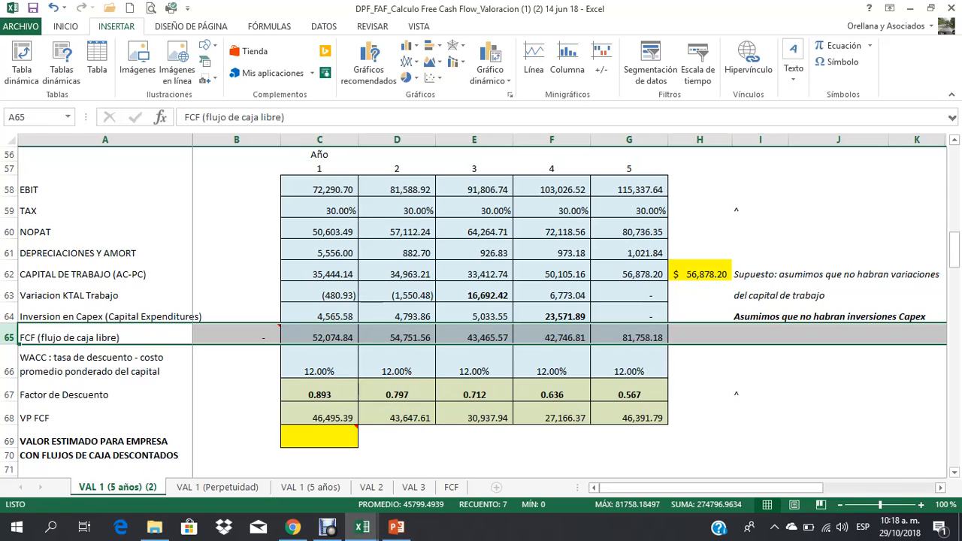
pyautogui.click(320, 414)
pyautogui.click(397, 415)
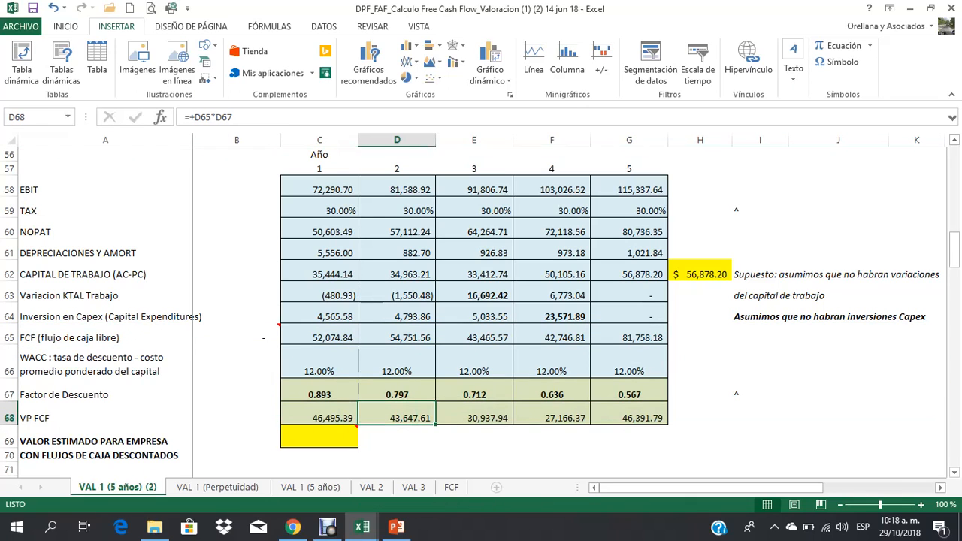
pyautogui.click(474, 415)
pyautogui.click(551, 414)
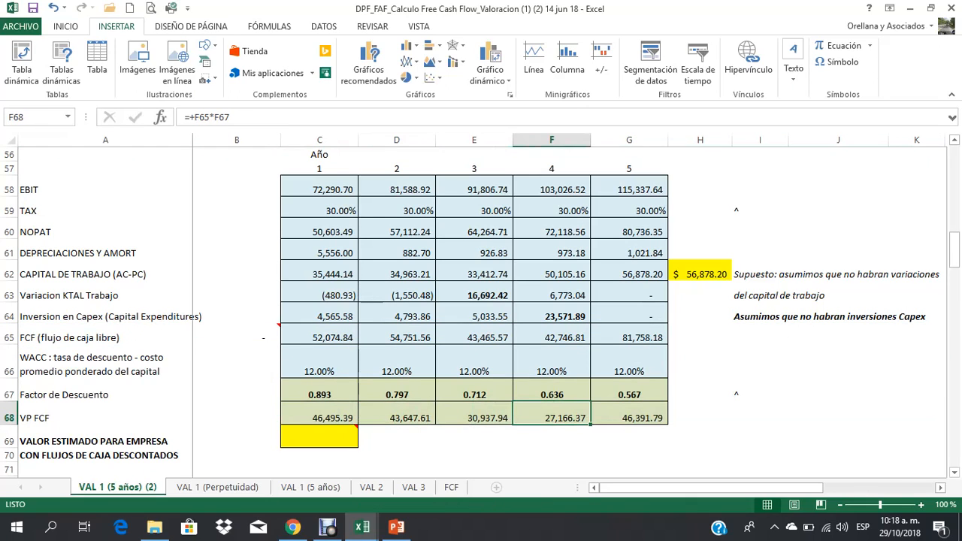
pyautogui.click(628, 415)
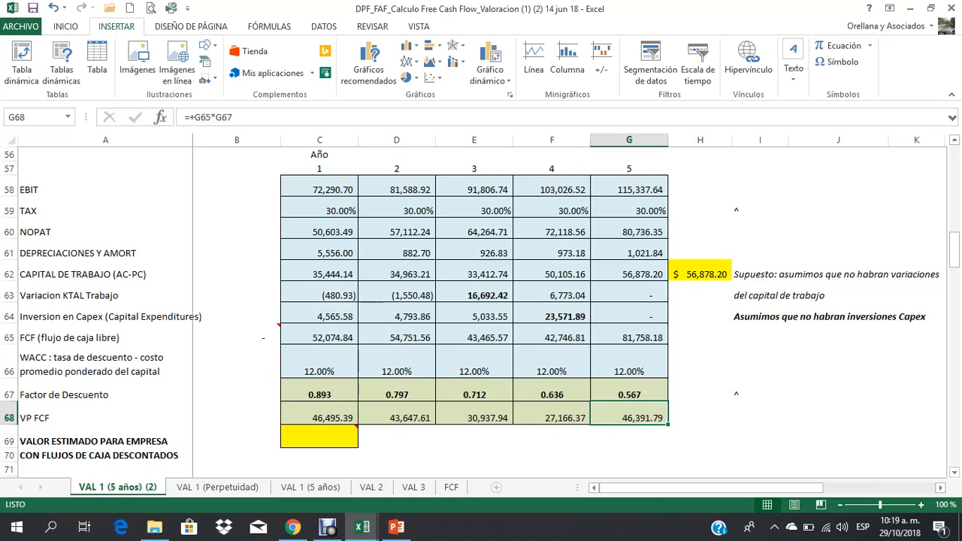
pyautogui.moveTo(319, 337); pyautogui.dragTo(631, 338)
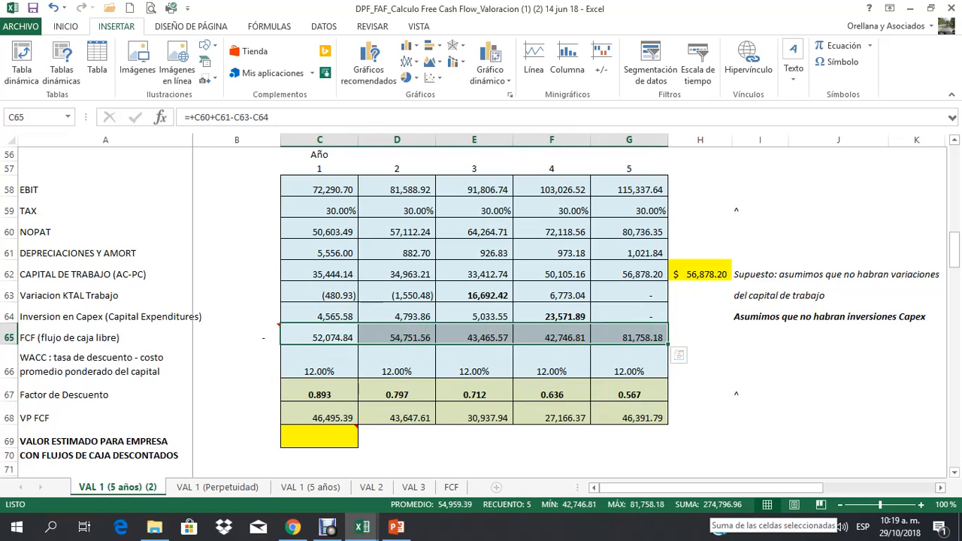
# Step: Calculate the estimated company value in C69 by summing the discounted flows with =SUMA(C68:G68)
pyautogui.press('Down')
pyautogui.press('Down')
pyautogui.press('Down')
pyautogui.press('Down')
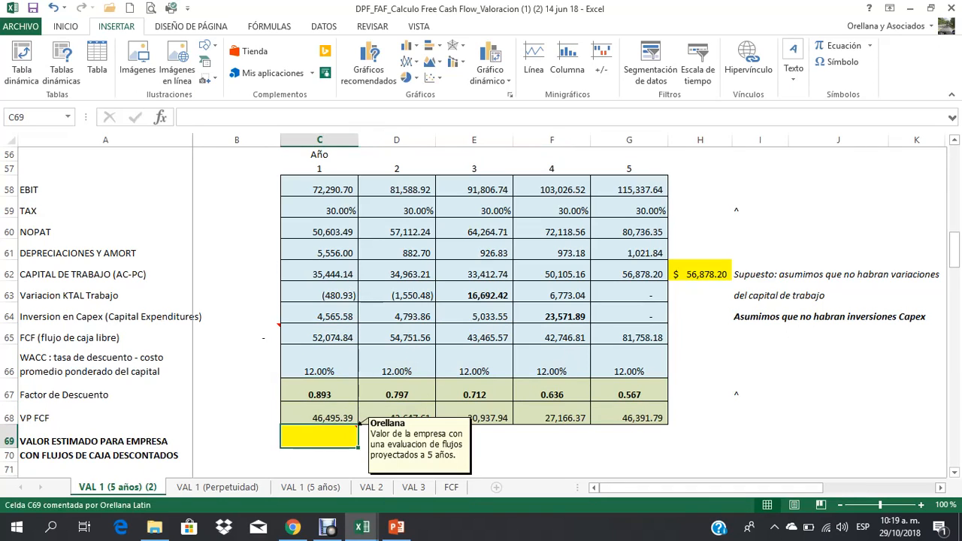
pyautogui.hotkey('alt', '=')
pyautogui.press('Left')
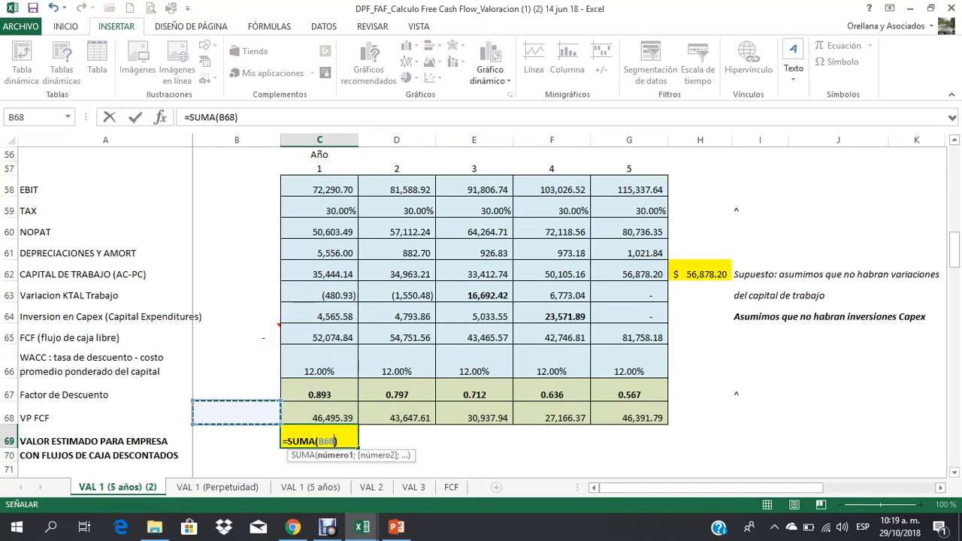
pyautogui.press('Right')
pyautogui.hotkey('shift', 'Right')
pyautogui.hotkey('shift', 'Right')
pyautogui.hotkey('shift', 'Right')
pyautogui.hotkey('shift', 'Right')
pyautogui.press('Return')
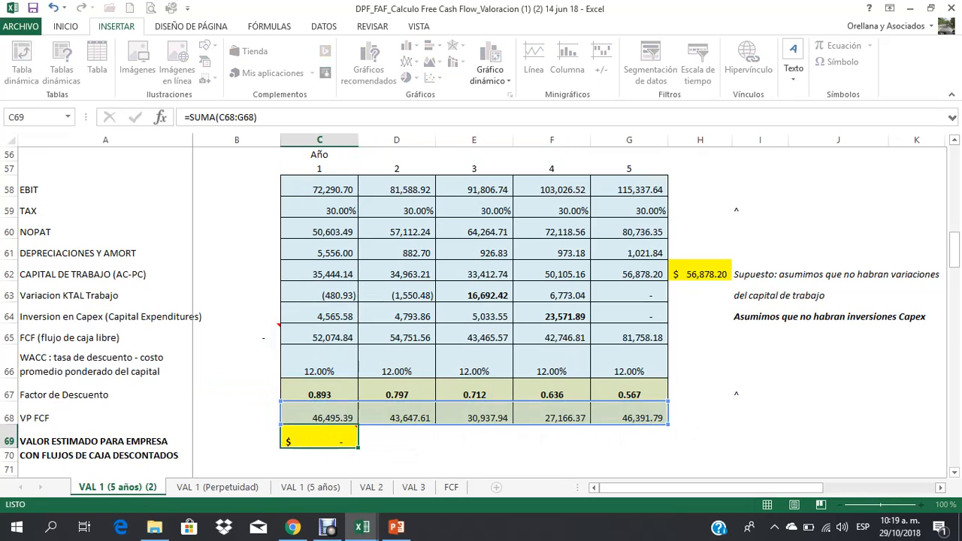
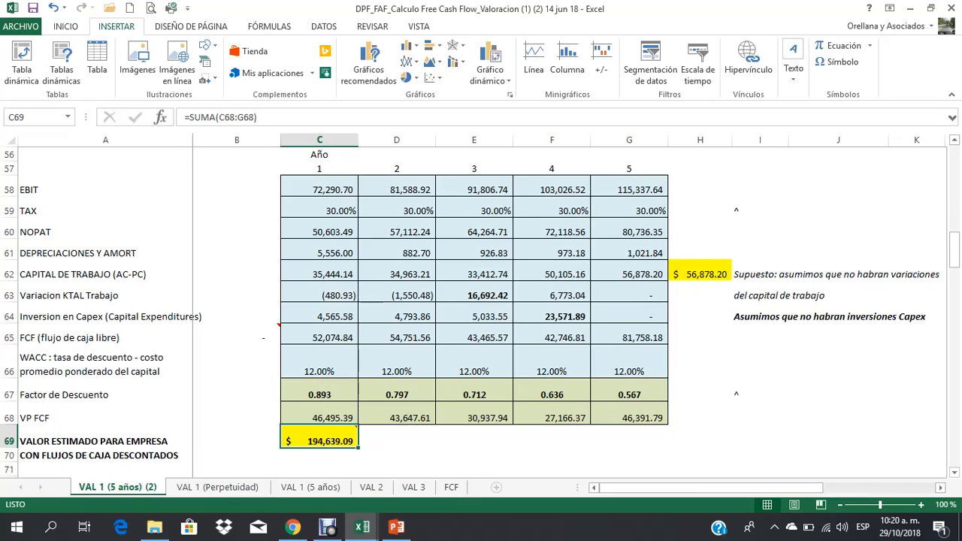
# Step: Calculate the TIR in C72 from the year 1 to 5 free cash flows with =TIR(C65:G65)
pyautogui.press('Down')
pyautogui.press('Down')
pyautogui.press('Down')
pyautogui.press('Down')
pyautogui.press('Down')
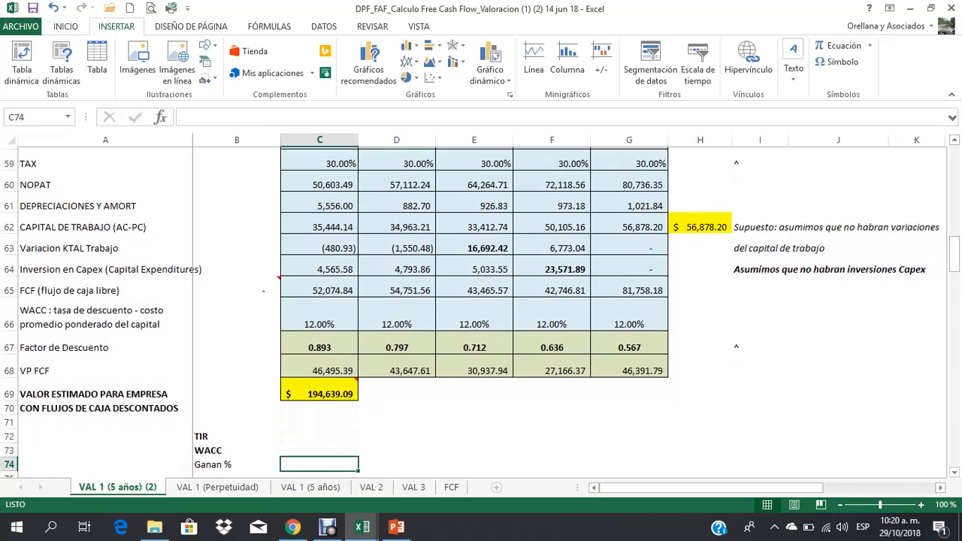
pyautogui.press('Up')
pyautogui.press('Up')
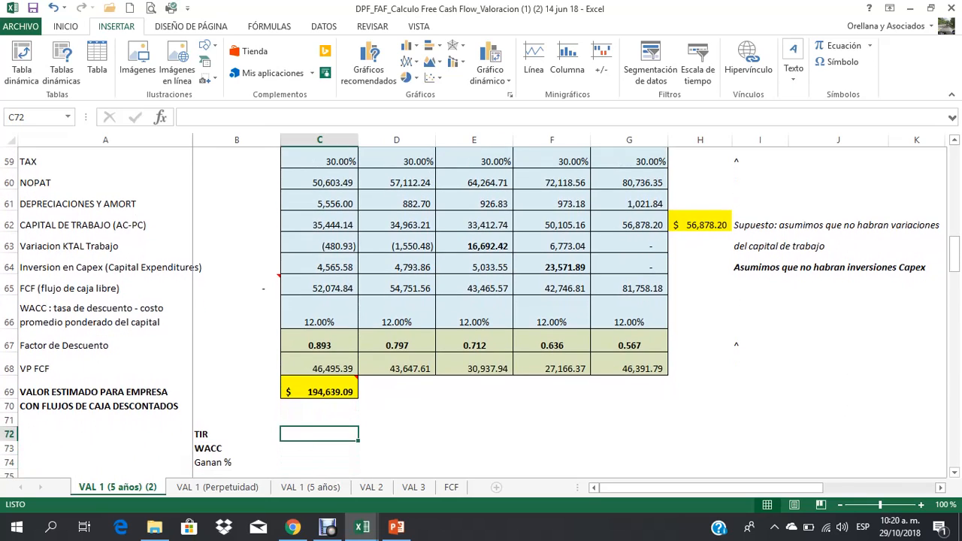
pyautogui.press('Left')
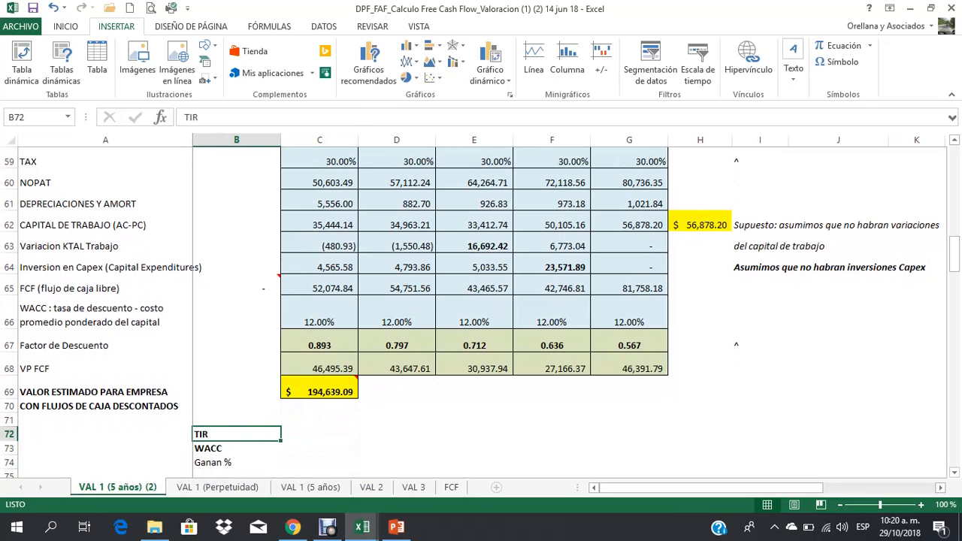
pyautogui.press('Right')
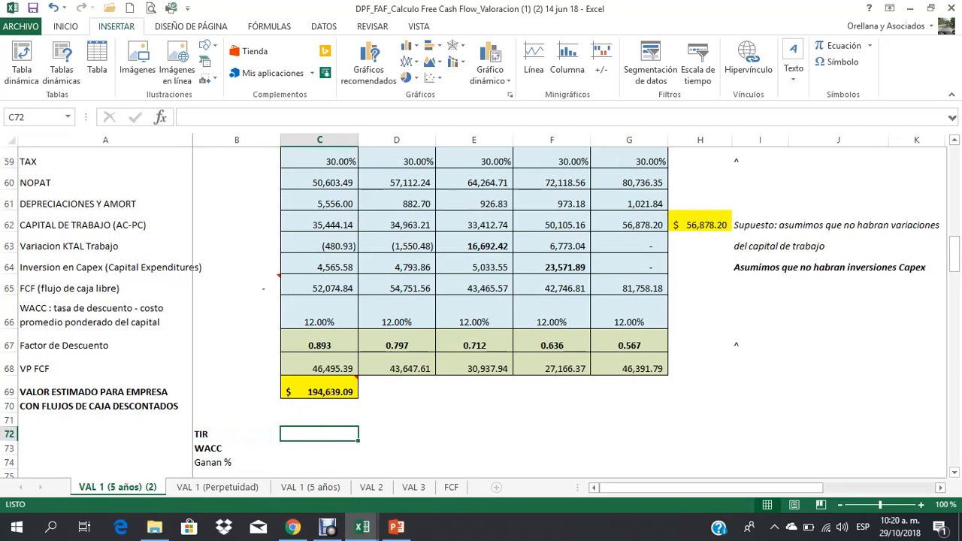
pyautogui.write('=tir')
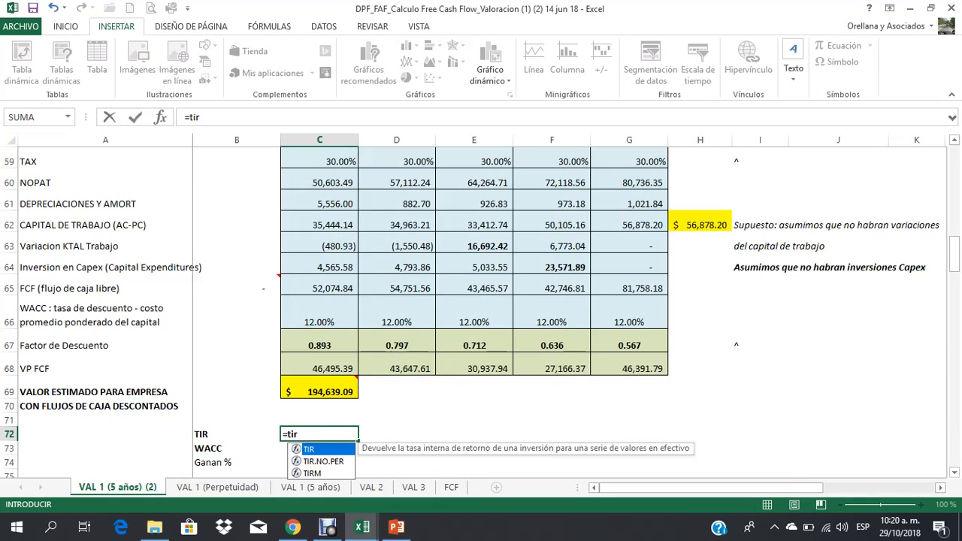
pyautogui.write('(')
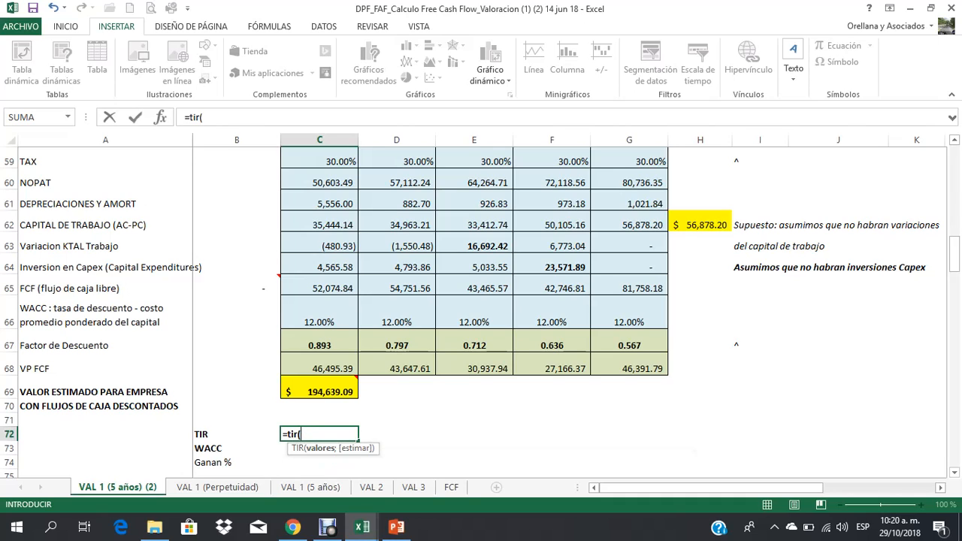
pyautogui.moveTo(319, 288); pyautogui.dragTo(631, 290)
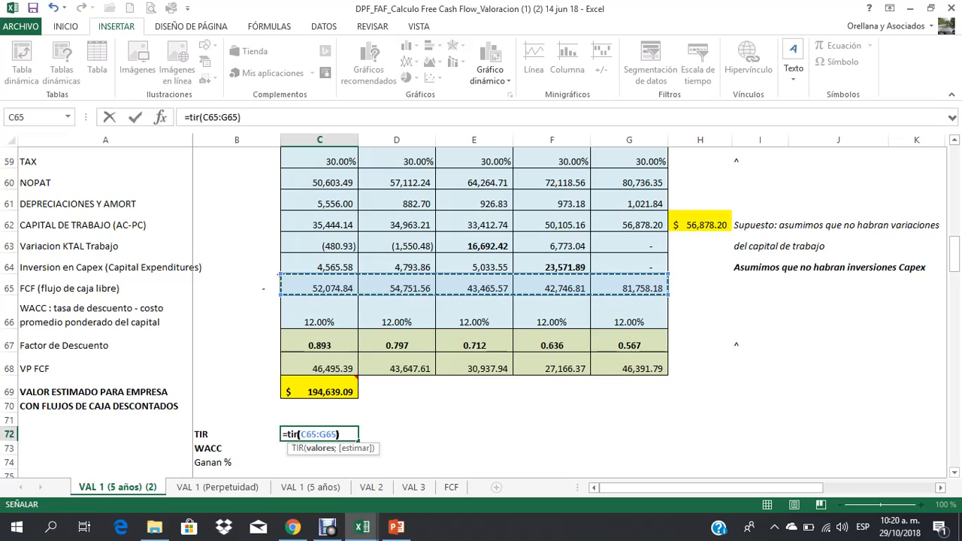
pyautogui.write(')')
pyautogui.press('Return')
pyautogui.press('Up')
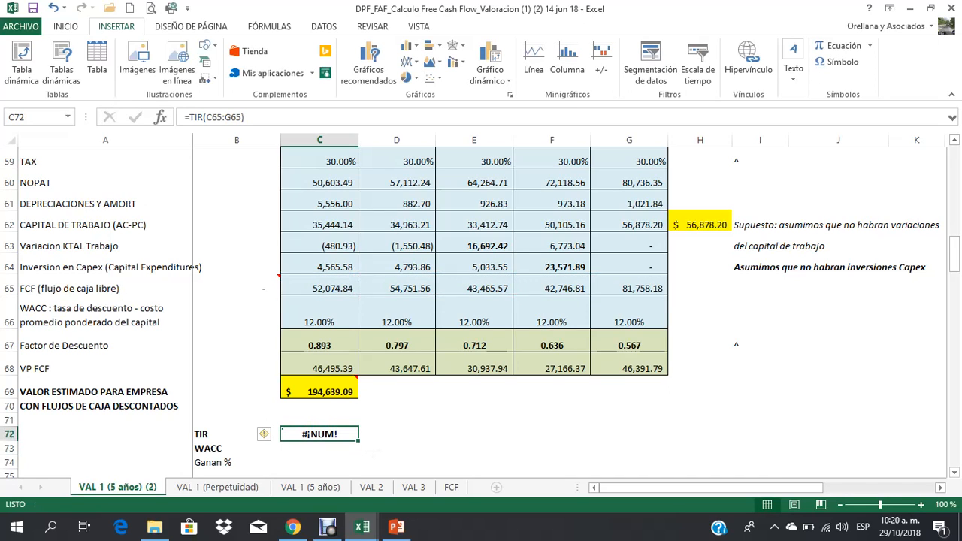
# Step: Extend the TIR formula's range in C72 to B65:G65 so it includes the initial flow cell
pyautogui.press('F2')
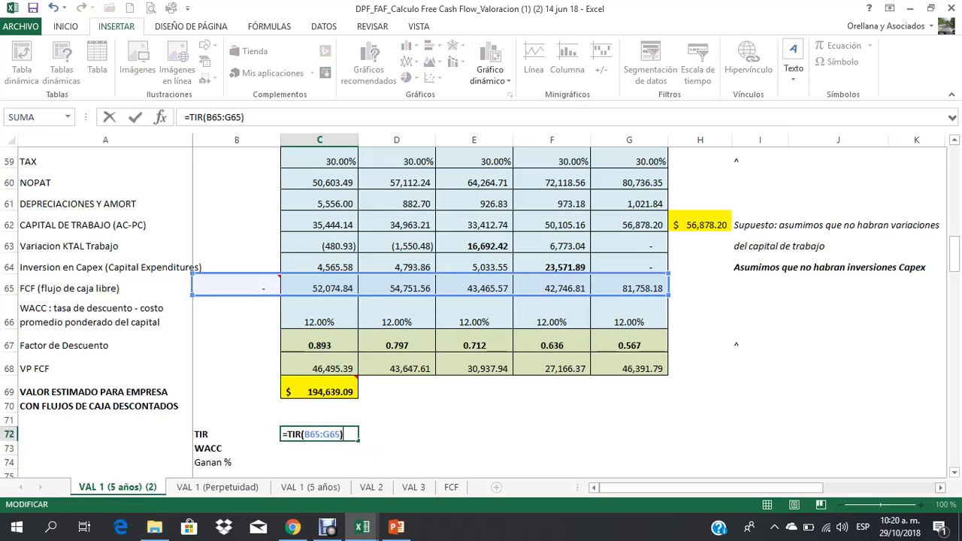
pyautogui.press('Return')
pyautogui.press('Up')
pyautogui.press('Up')
pyautogui.press('Up')
pyautogui.press('Up')
pyautogui.press('Up')
pyautogui.press('Up')
pyautogui.press('Up')
pyautogui.press('Up')
pyautogui.press('Up')
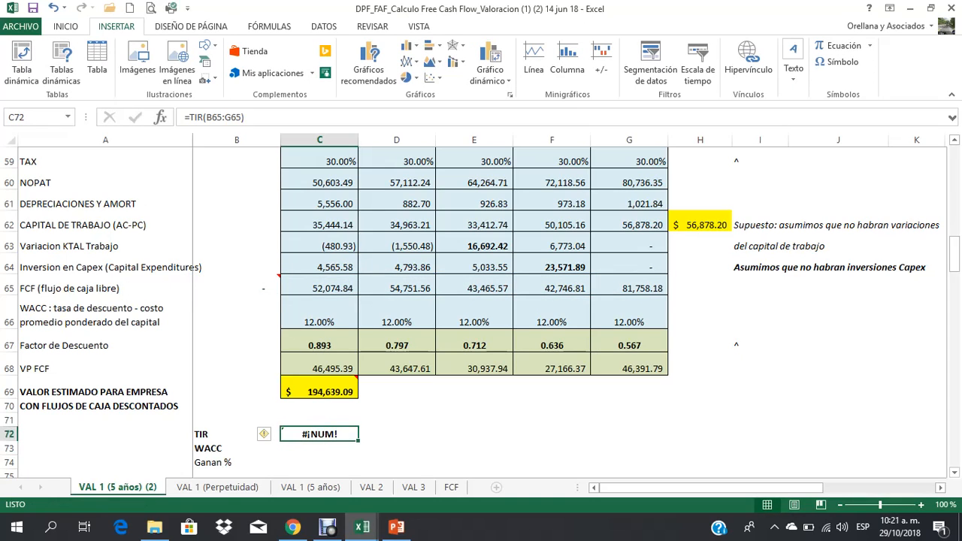
# Step: Enter -150000 as the initial flow in B65 and check the range used by the TIR formula in C72
pyautogui.press('Down')
pyautogui.press('Left')
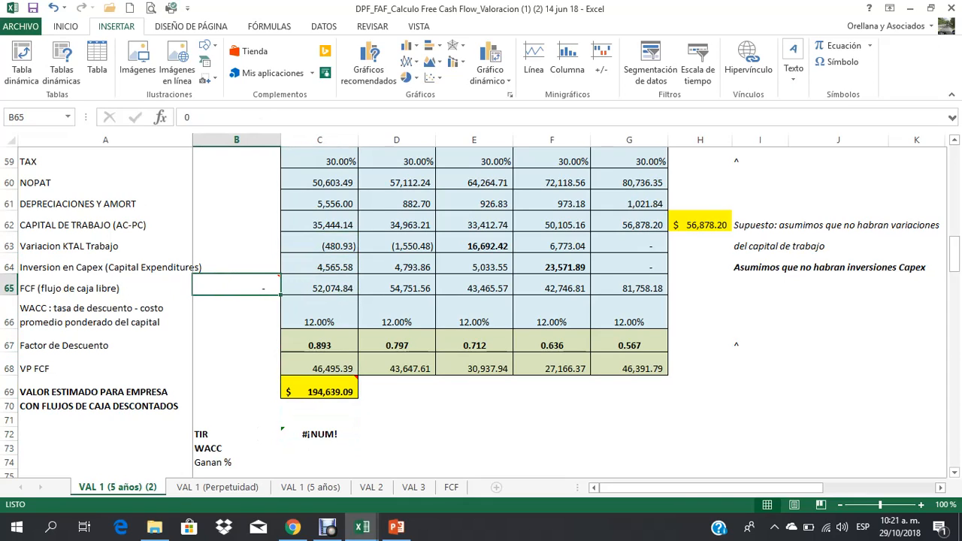
pyautogui.write('150')
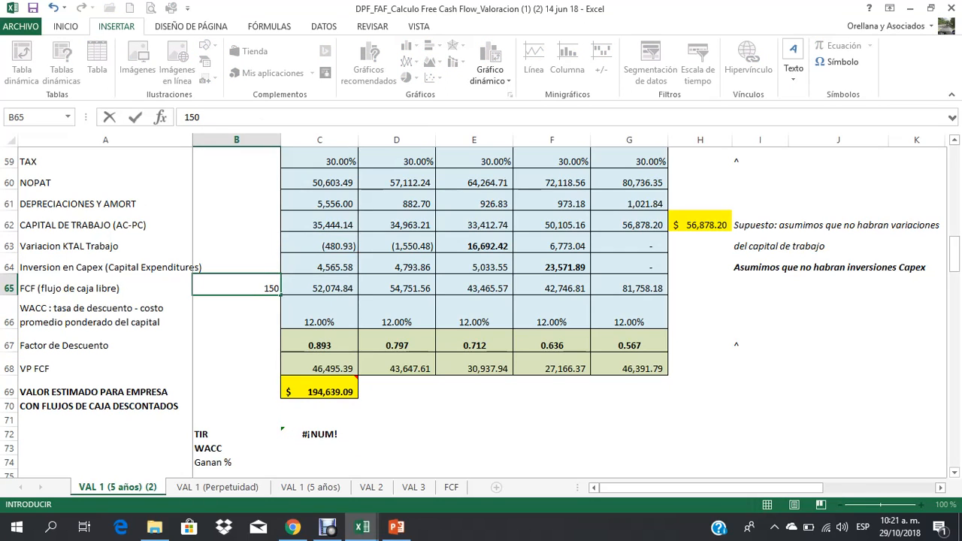
pyautogui.press('BackSpace')
pyautogui.press('BackSpace')
pyautogui.press('BackSpace')
pyautogui.write('-150000')
pyautogui.press('Return')
pyautogui.press('Down')
pyautogui.press('Down')
pyautogui.press('Down')
pyautogui.press('Down')
pyautogui.press('Down')
pyautogui.press('Down')
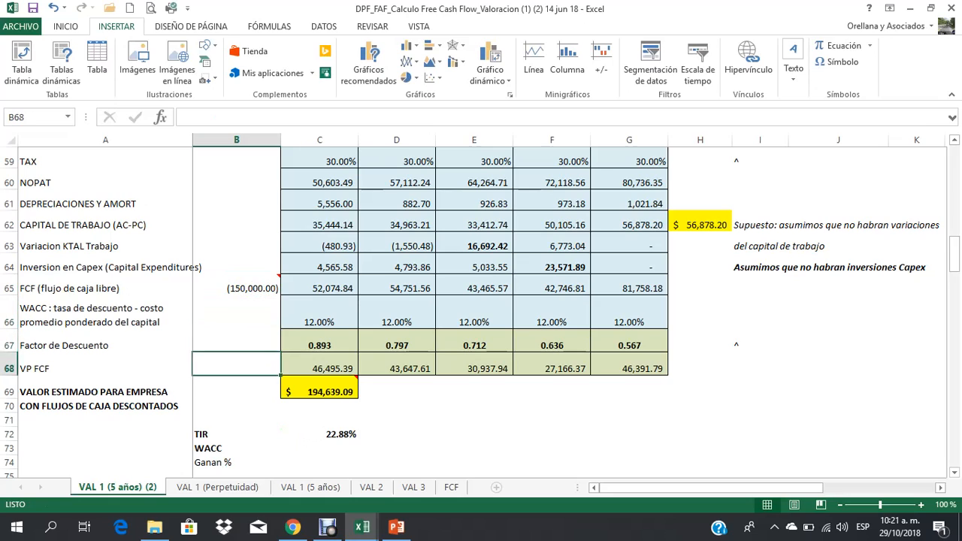
pyautogui.press('Right')
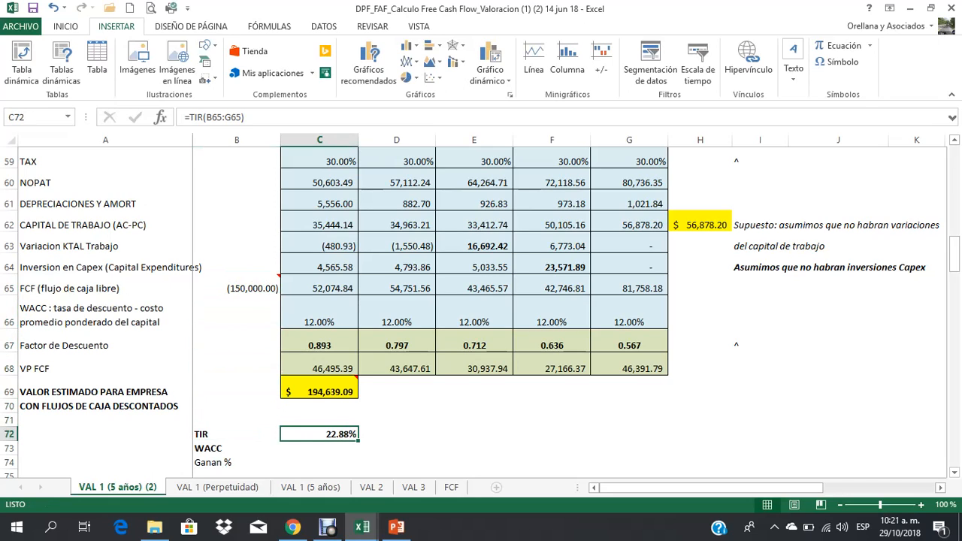
pyautogui.press('F2')
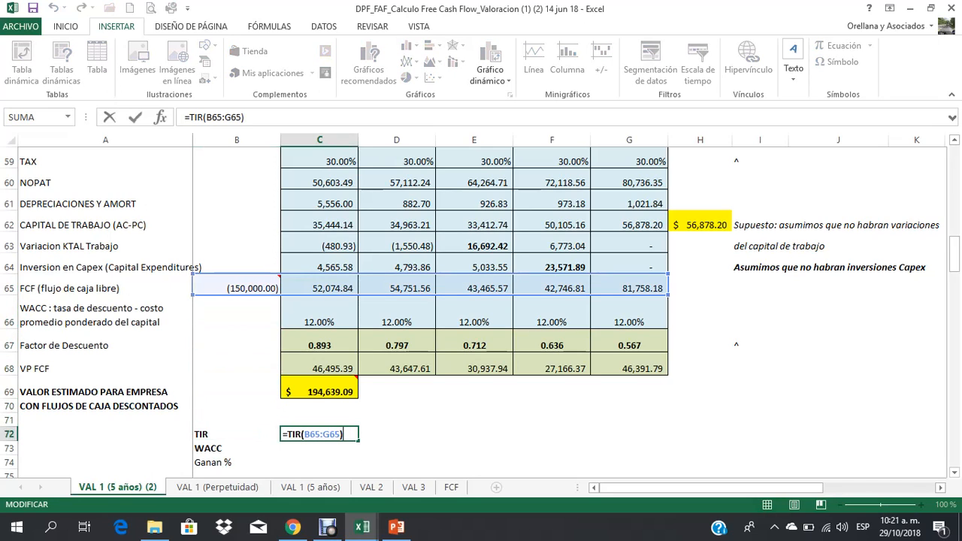
pyautogui.hotkey('ctrl', 'Return')
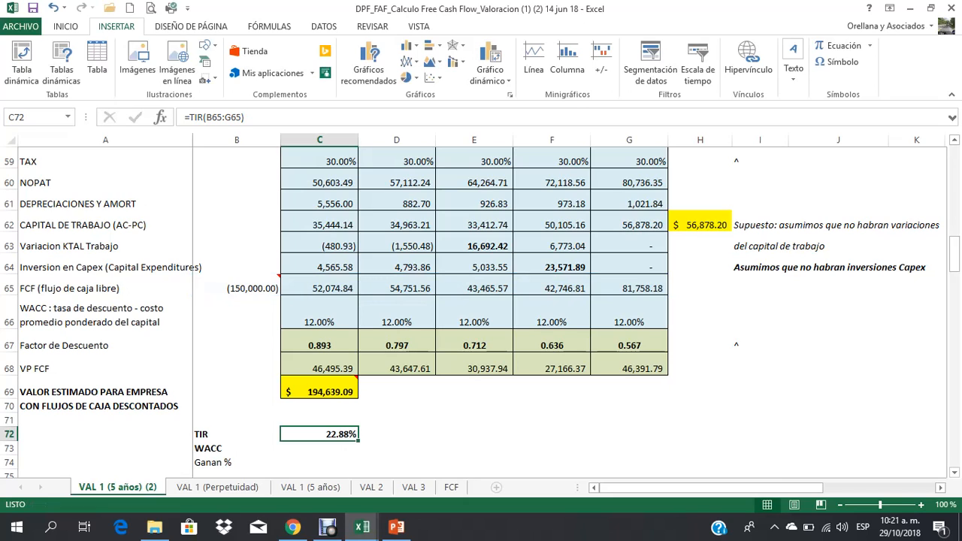
# Step: Bring the WACC rate into C73 with a reference to C66
pyautogui.press('Down')
pyautogui.write('+')
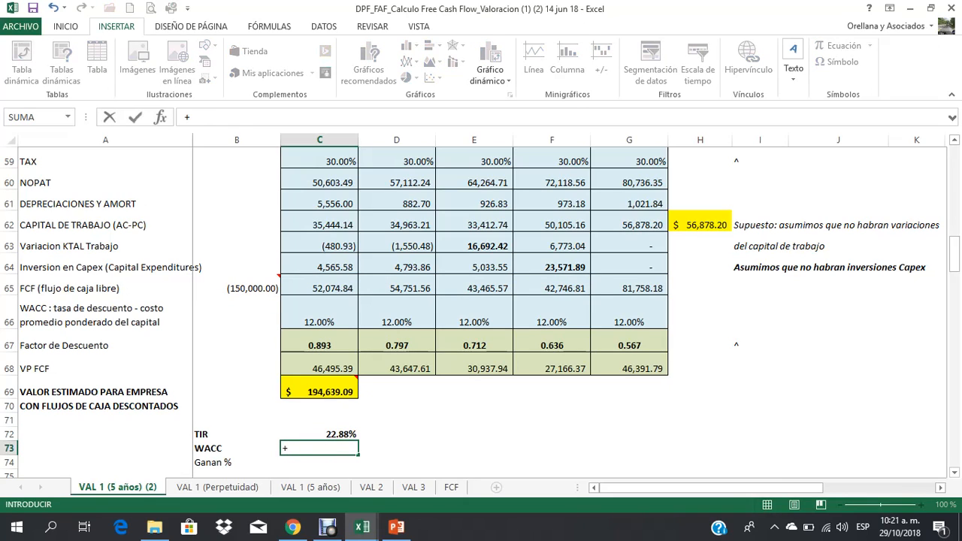
pyautogui.press('Up')
pyautogui.press('Up')
pyautogui.press('Up')
pyautogui.press('Up')
pyautogui.press('Up')
pyautogui.press('Up')
pyautogui.press('Up')
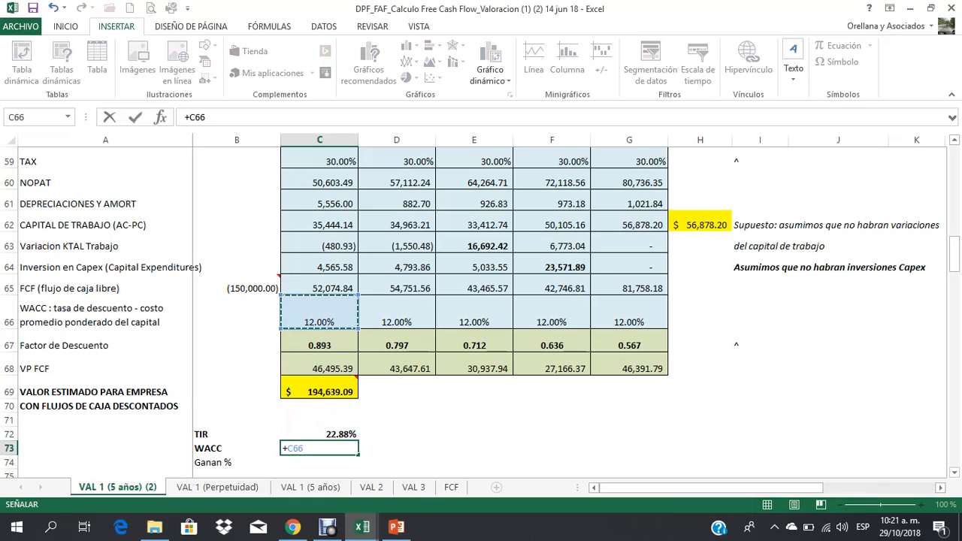
pyautogui.press('Return')
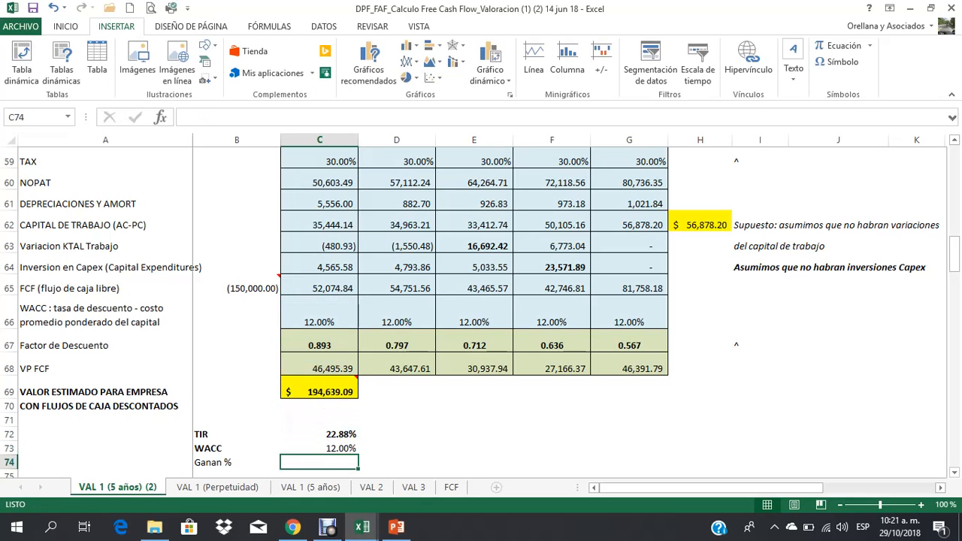
# Step: Calculate the percentage gain in C74 as the TIR minus the WACC with =+C72-C73
pyautogui.write('+')
pyautogui.press('Up')
pyautogui.press('Up')
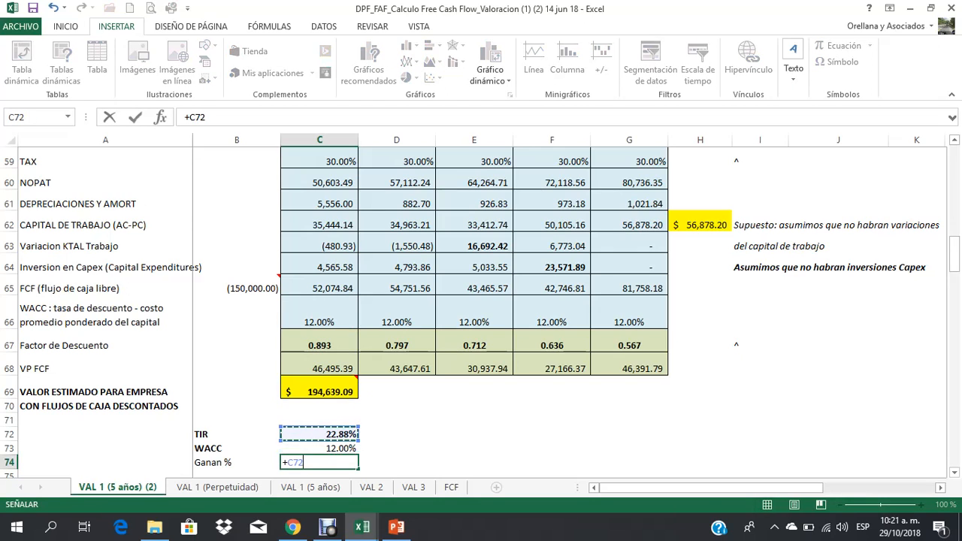
pyautogui.write('-')
pyautogui.press('Up')
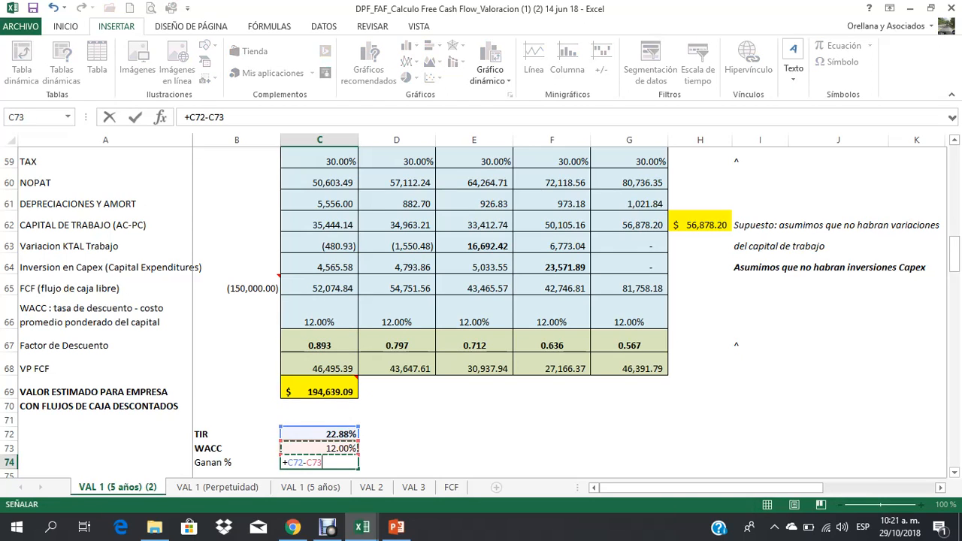
pyautogui.press('Return')
pyautogui.press('Up')
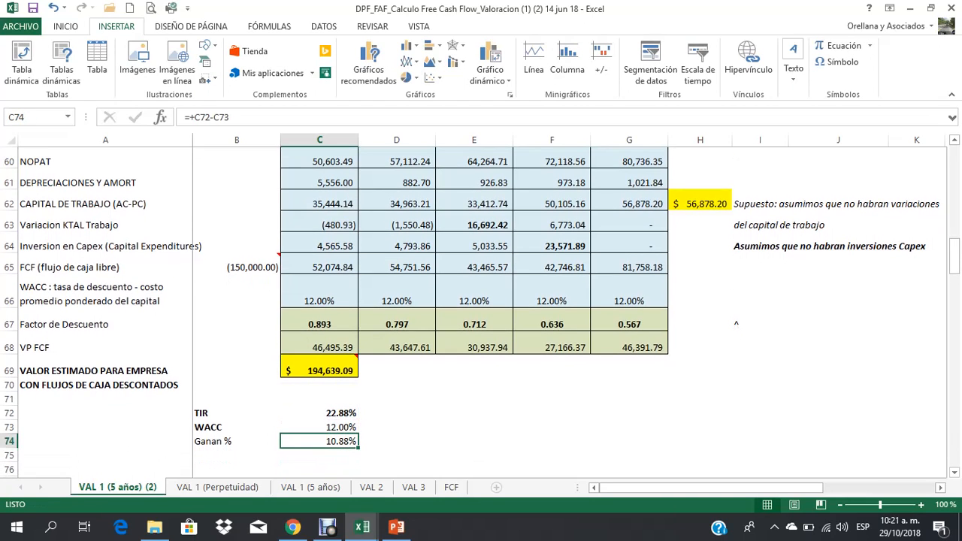
# Step: Add the note "de ganancia porcentual" in D74 beside the percentage gain
pyautogui.press('Right')
pyautogui.write('de g')
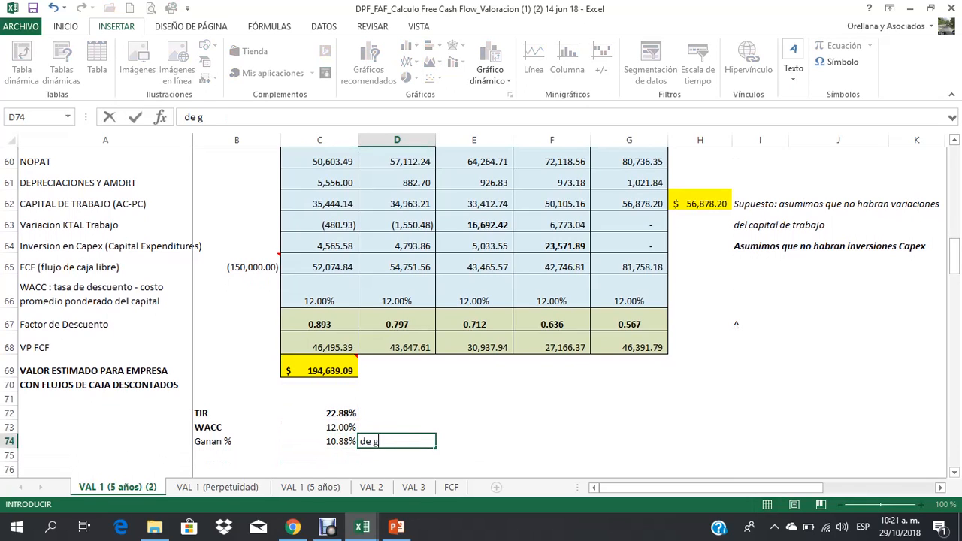
pyautogui.write('anancia porcentual')
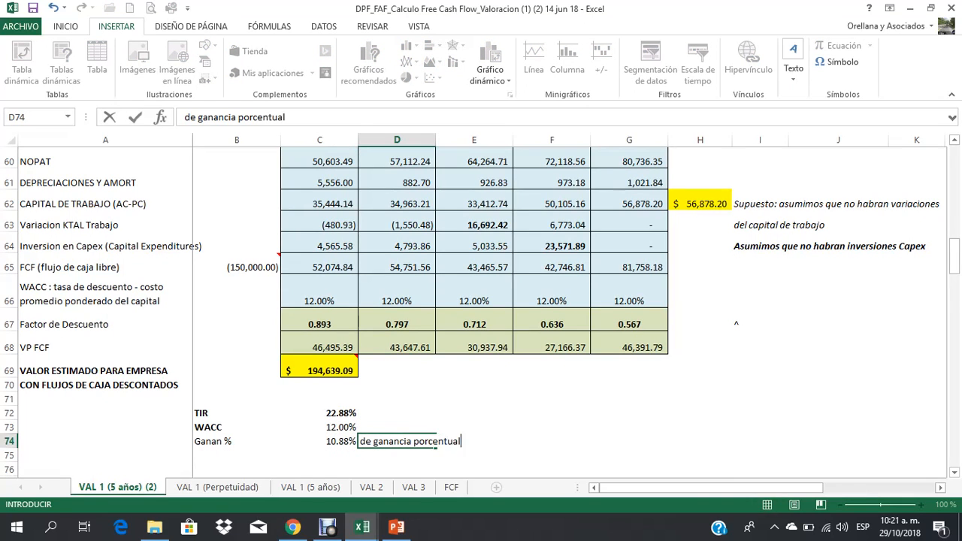
pyautogui.press('Return')
# Step: Highlight the initial flow cell B65 with the light green standard fill colour
pyautogui.press('Up')
pyautogui.press('Up')
pyautogui.press('Up')
pyautogui.press('Up')
pyautogui.press('Up')
pyautogui.press('Up')
pyautogui.press('Up')
pyautogui.press('Up')
pyautogui.press('Up')
pyautogui.press('Up')
pyautogui.press('Up')
pyautogui.press('Up')
pyautogui.press('Up')
pyautogui.press('Up')
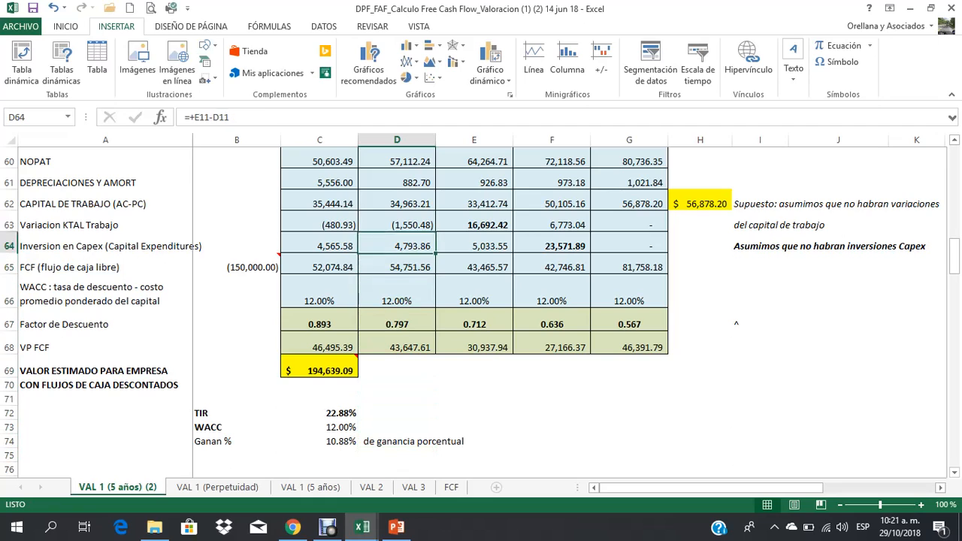
pyautogui.press('Up')
pyautogui.press('Up')
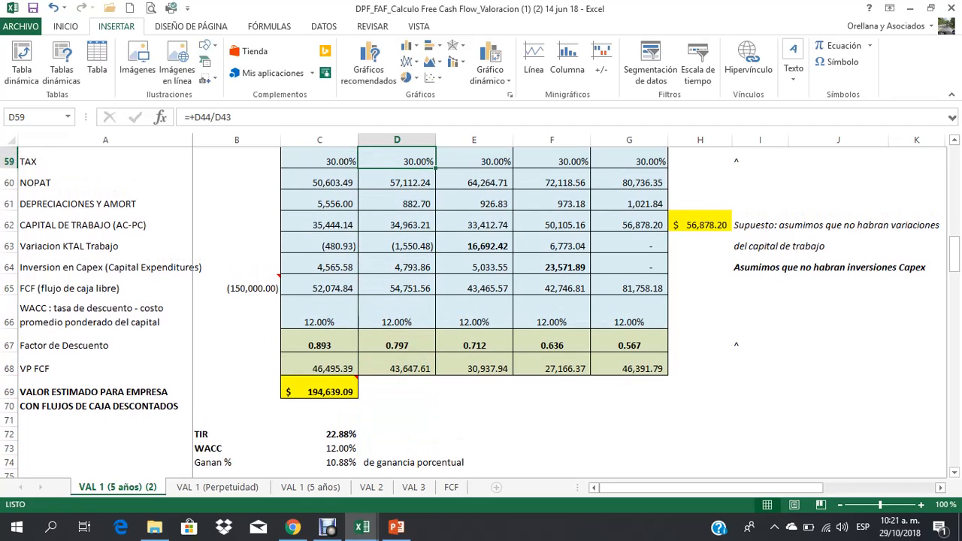
pyautogui.click(240, 288)
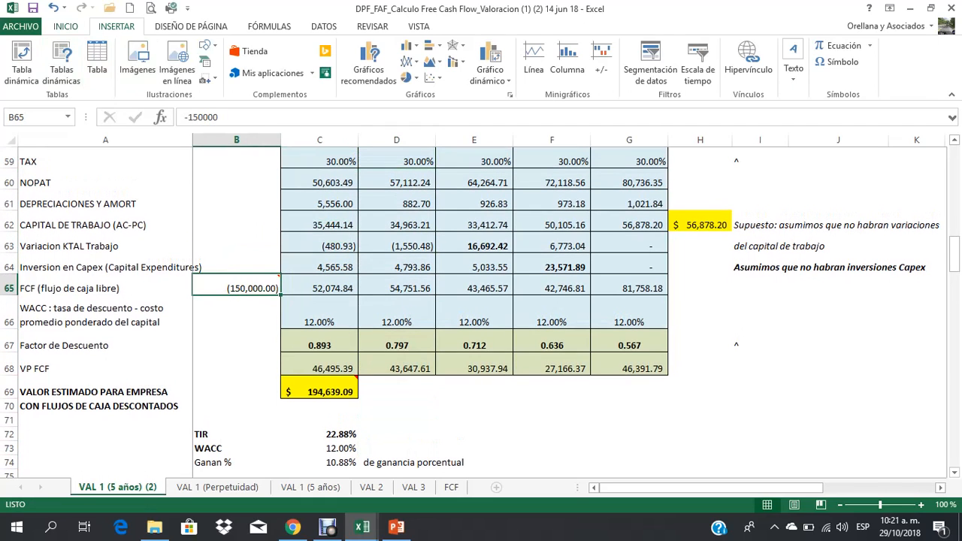
pyautogui.click(65, 26)
pyautogui.click(166, 72)
pyautogui.click(178, 72)
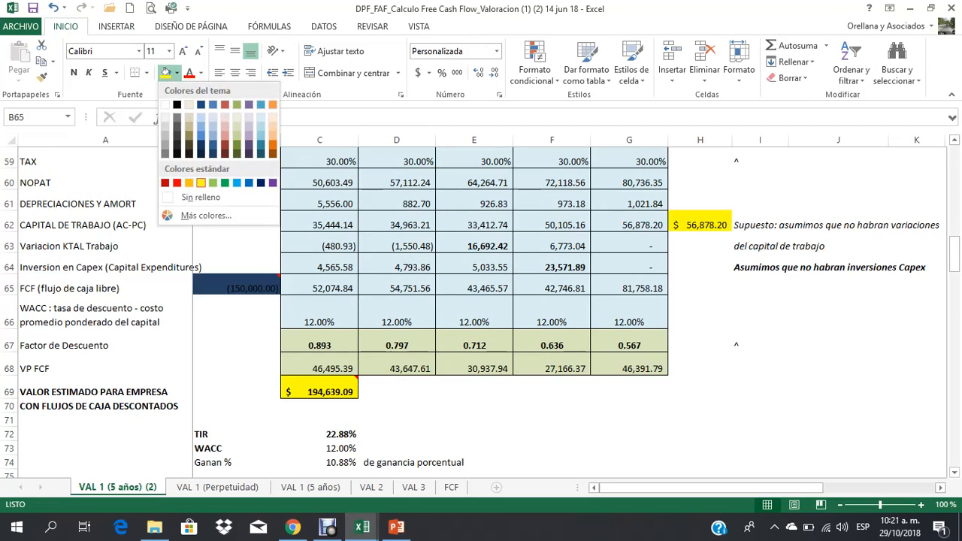
pyautogui.click(213, 182)
pyautogui.click(551, 462)
pyautogui.click(629, 406)
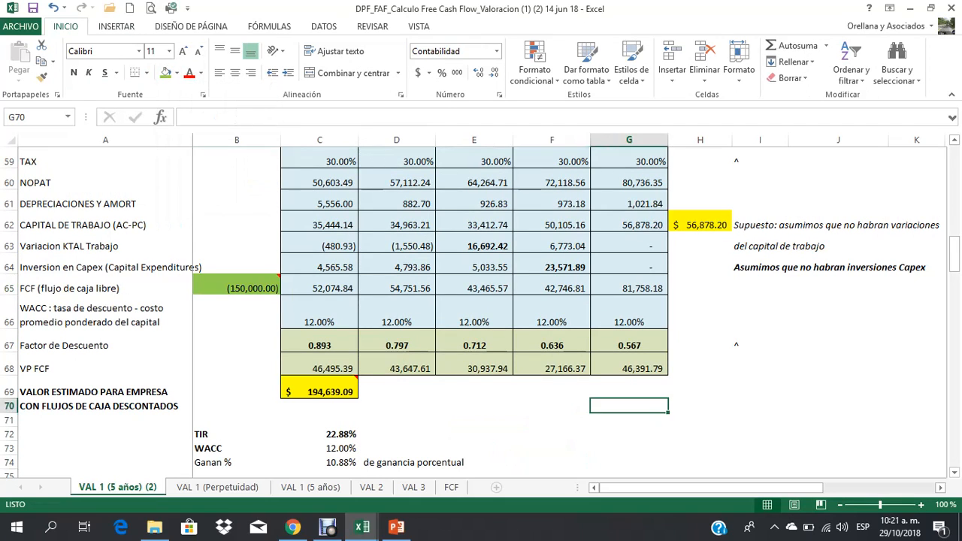
# Step: Change the initial flow in B65 to -200000
pyautogui.click(237, 285)
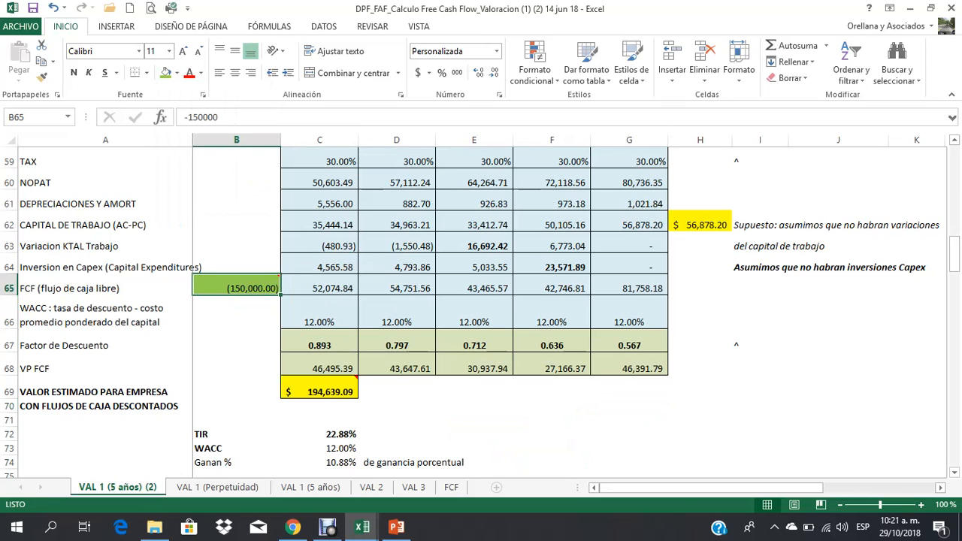
pyautogui.write('-2')
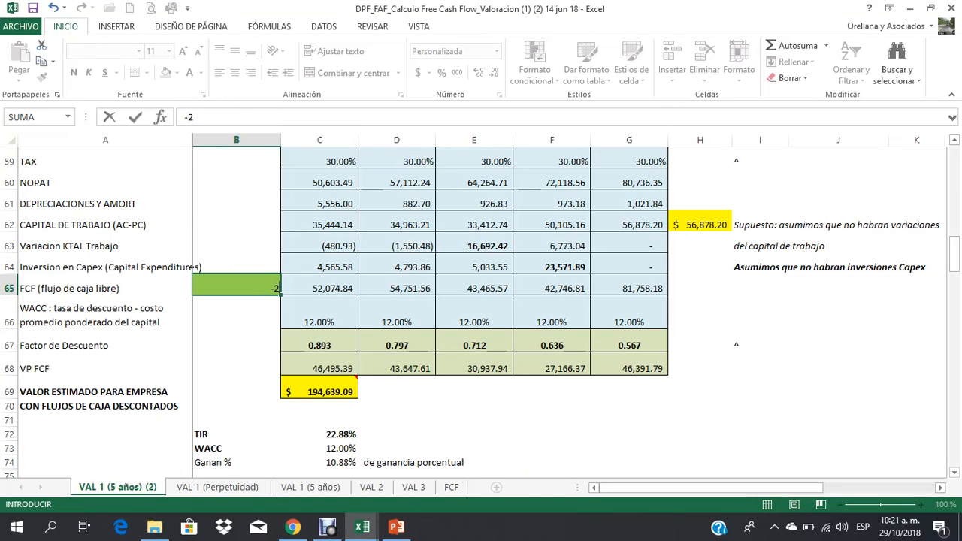
pyautogui.write('00000')
pyautogui.press('Return')
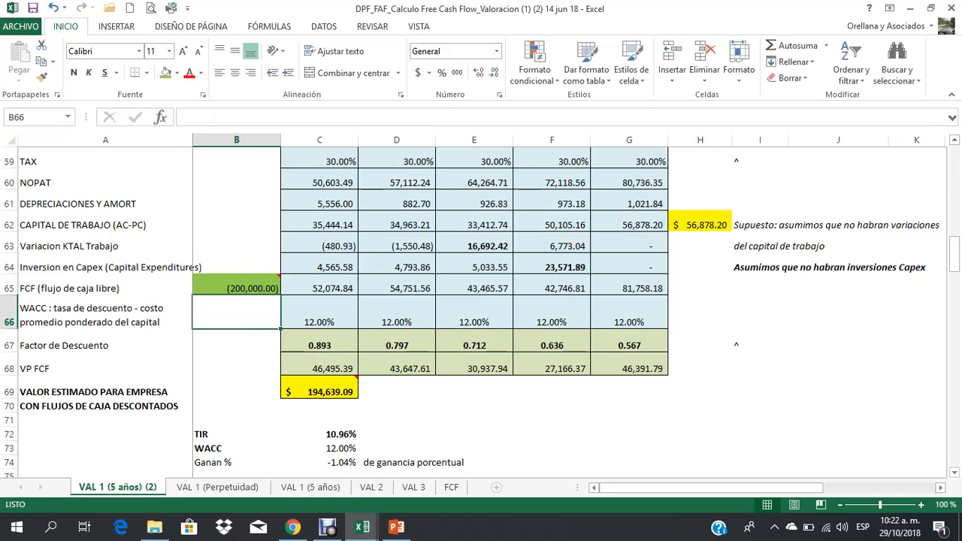
# Step: Add the note "se volveria mucho menor, que el costo del capital (WACC)" in D72 beside the TIR
pyautogui.click(319, 434)
pyautogui.click(397, 434)
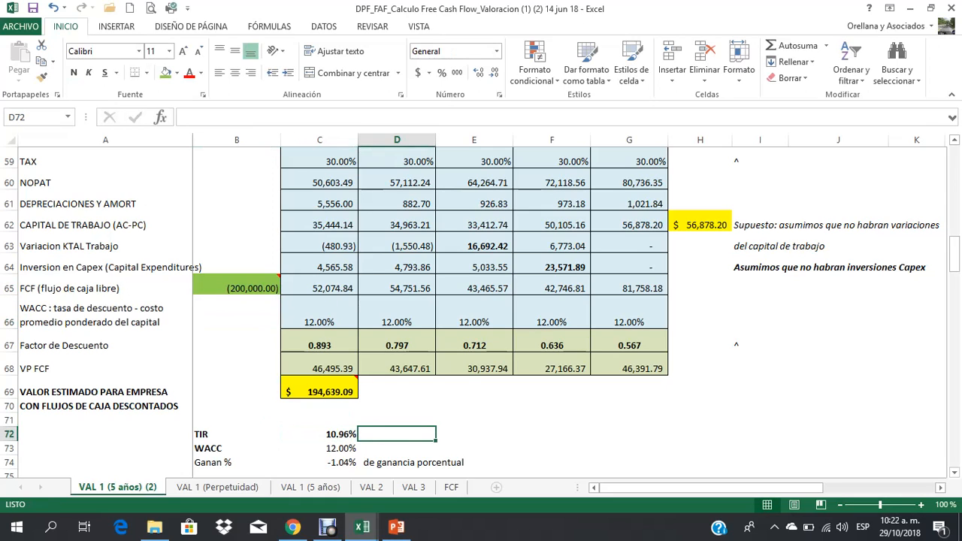
pyautogui.write('se vol')
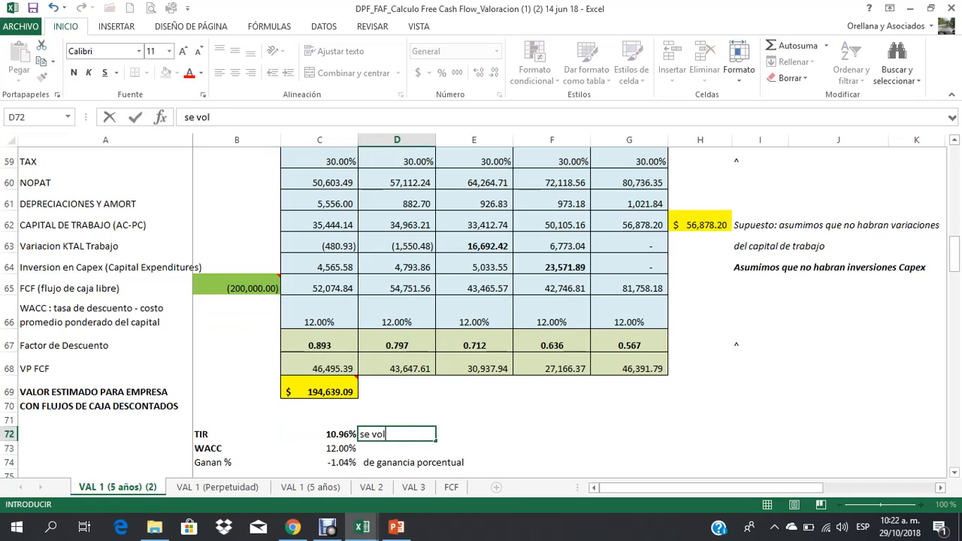
pyautogui.write('veria mucho menor')
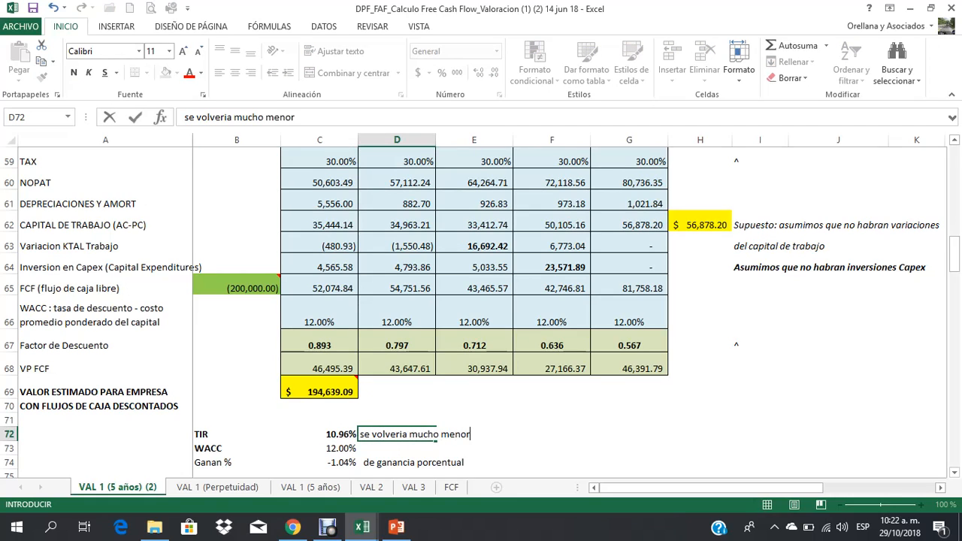
pyautogui.write(', que el costo del ')
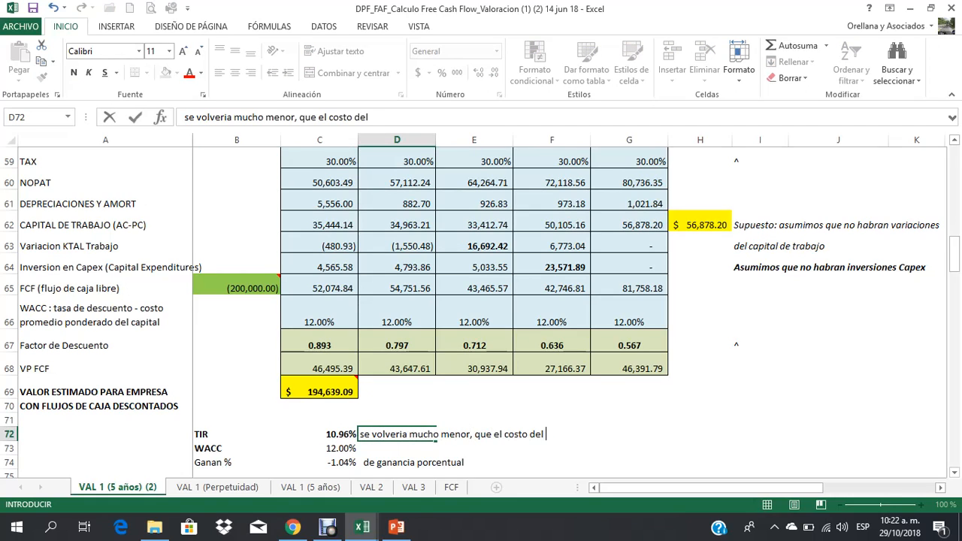
pyautogui.write('capital (WACC)')
pyautogui.press('Return')
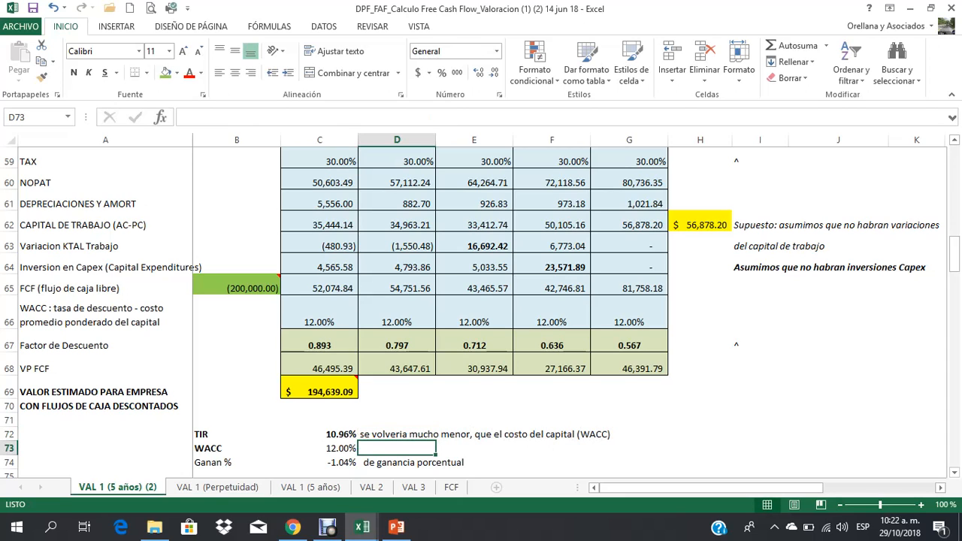
# Step: Enter the conclusion "NO SERIA RENTABLE" in H73, in the WACC row
pyautogui.click(474, 449)
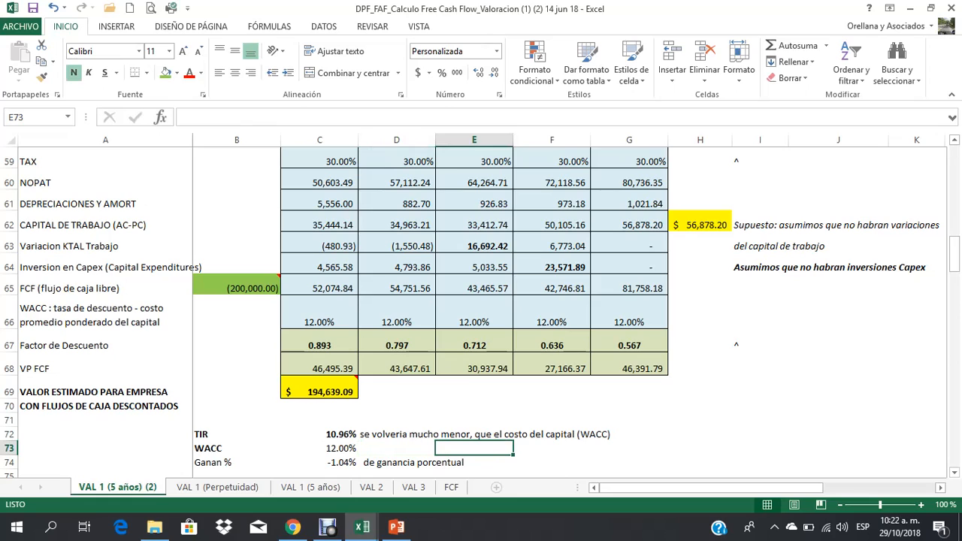
pyautogui.press('Right')
pyautogui.press('Right')
pyautogui.press('Right')
pyautogui.write('NO SE')
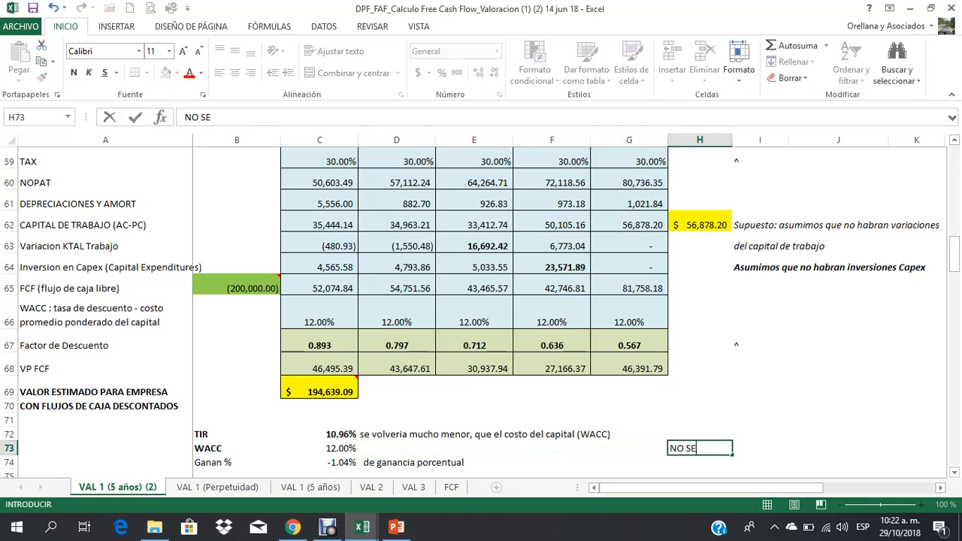
pyautogui.write('RIA REN')
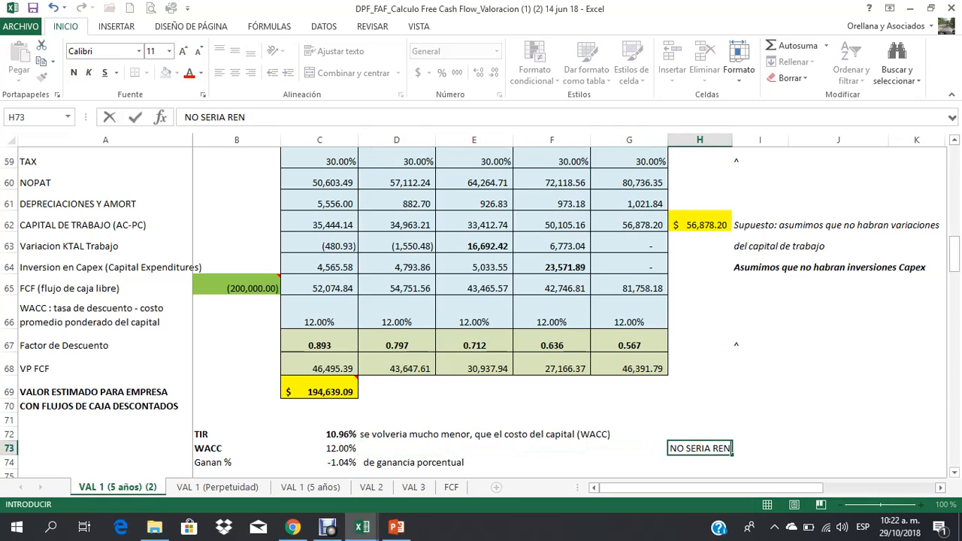
pyautogui.write('TABLE')
pyautogui.press('Return')
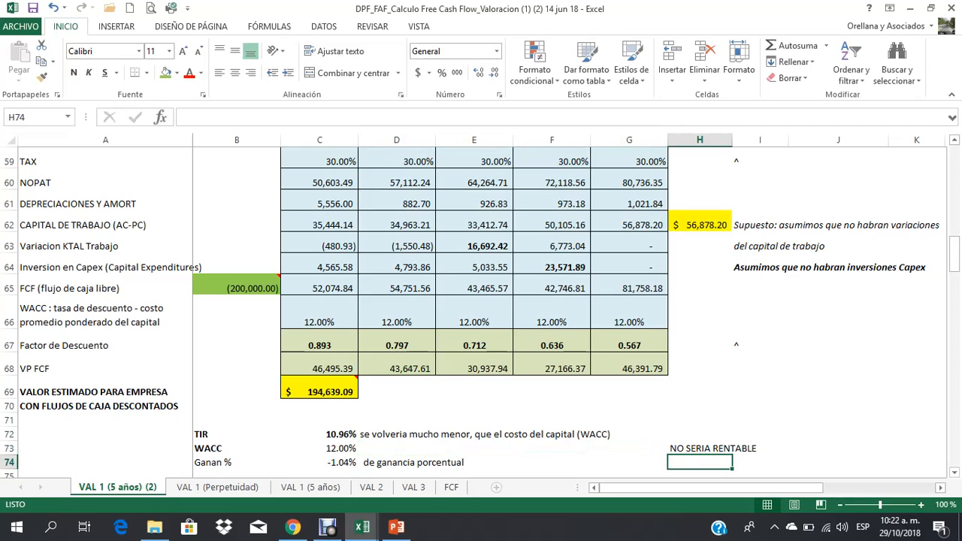
# Step: Review the estimated company value, the initial flow, and the TIR, WACC and percentage gain formulas
pyautogui.click(320, 388)
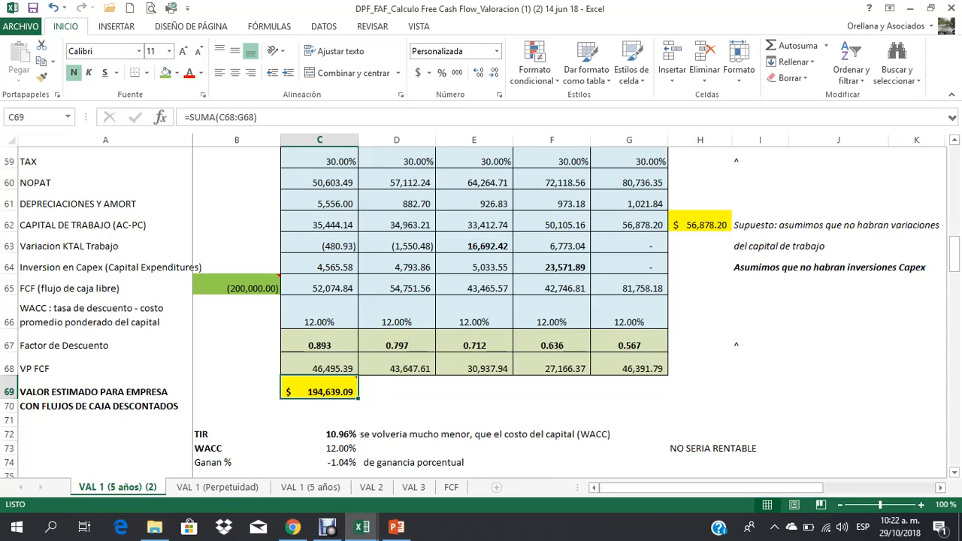
pyautogui.click(237, 286)
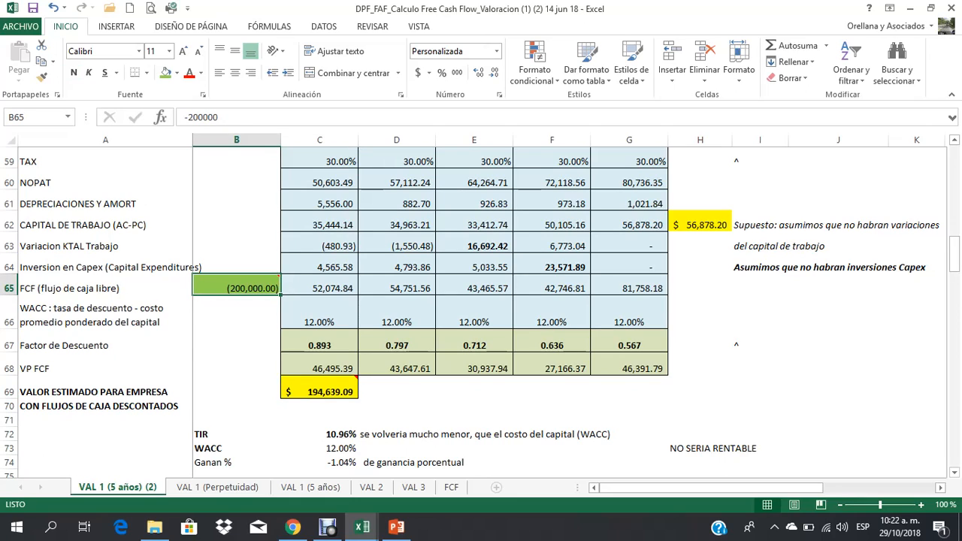
pyautogui.click(319, 435)
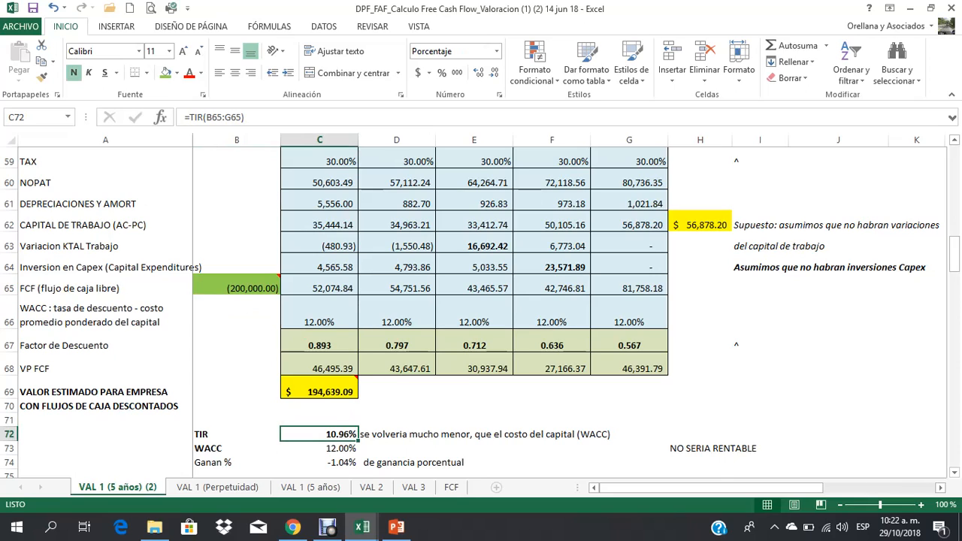
pyautogui.click(320, 448)
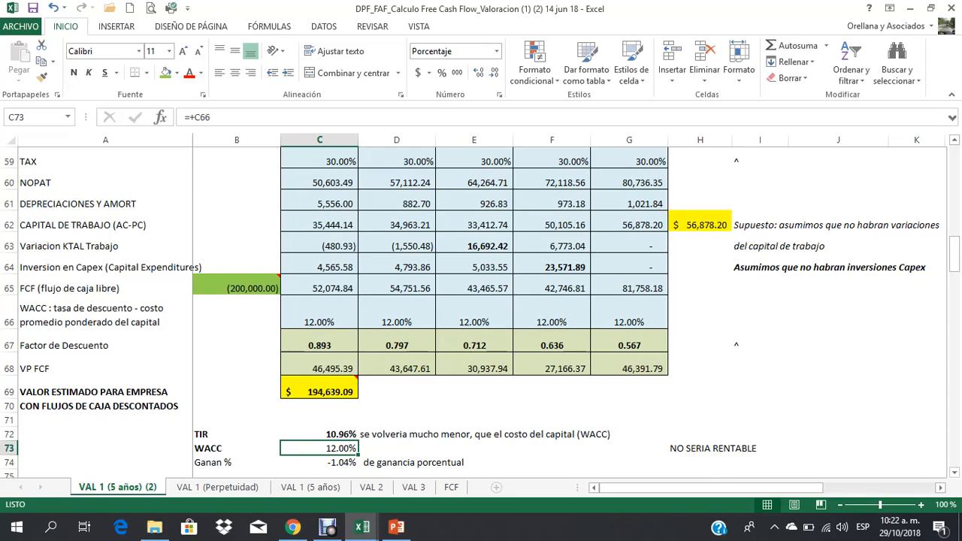
pyautogui.click(319, 463)
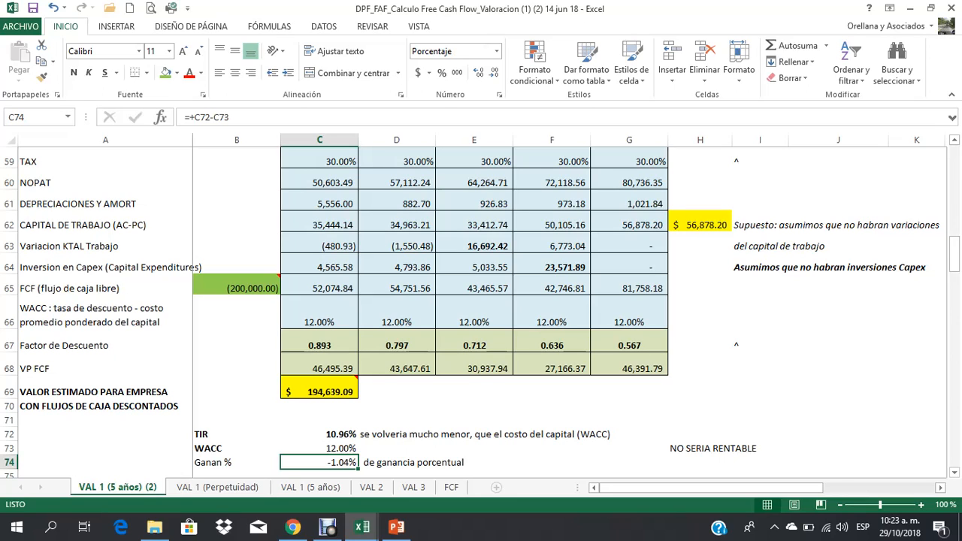
pyautogui.press('Up')
pyautogui.press('Up')
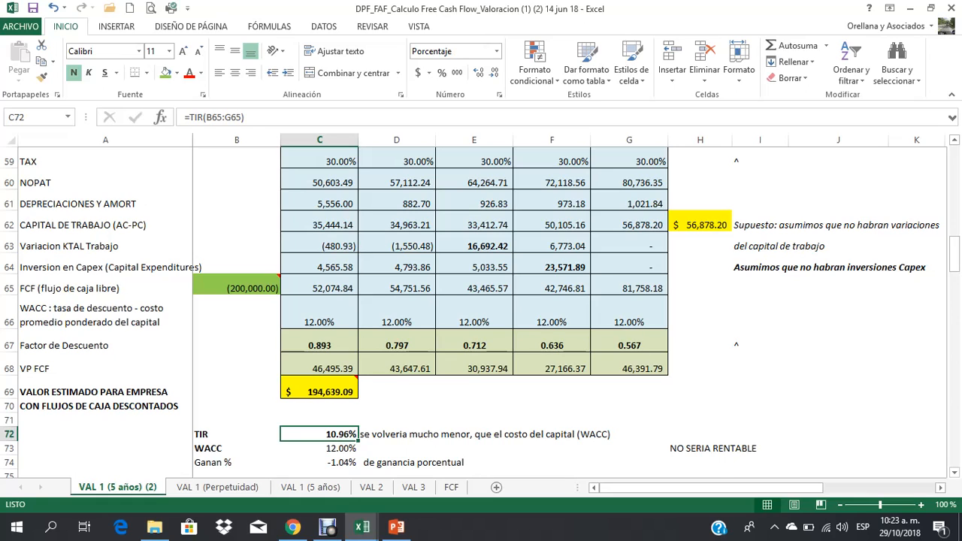
pyautogui.click(319, 388)
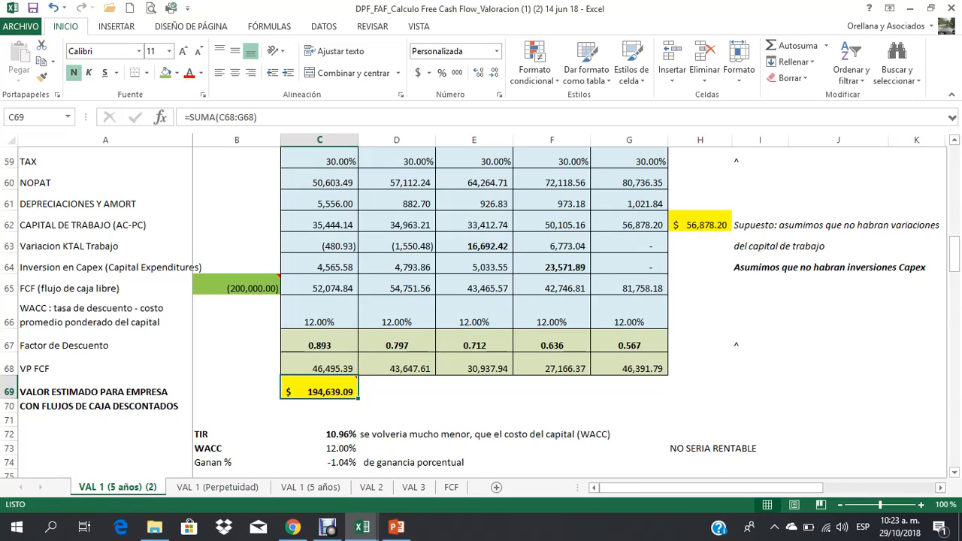
# Step: Set the initial flow in B65 to -180000
pyautogui.click(236, 286)
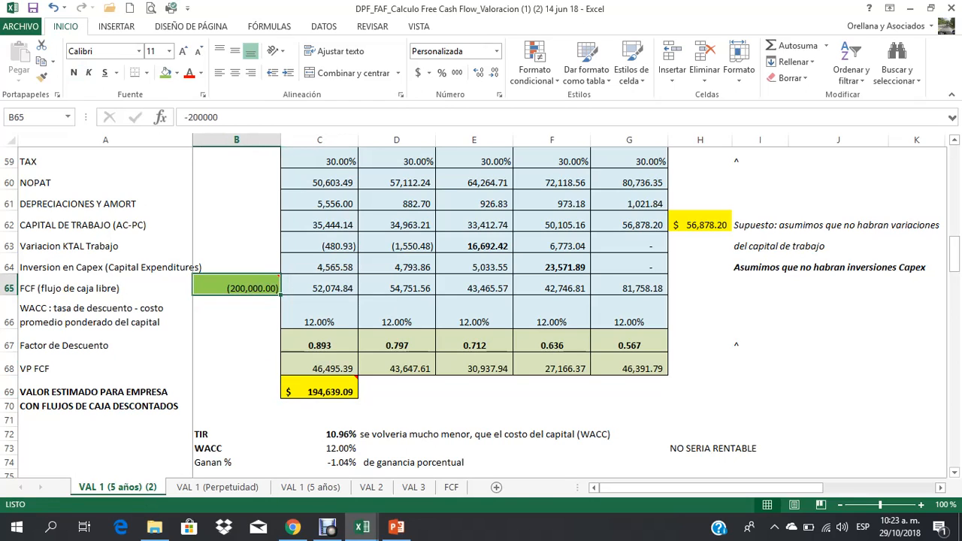
pyautogui.write('-180000')
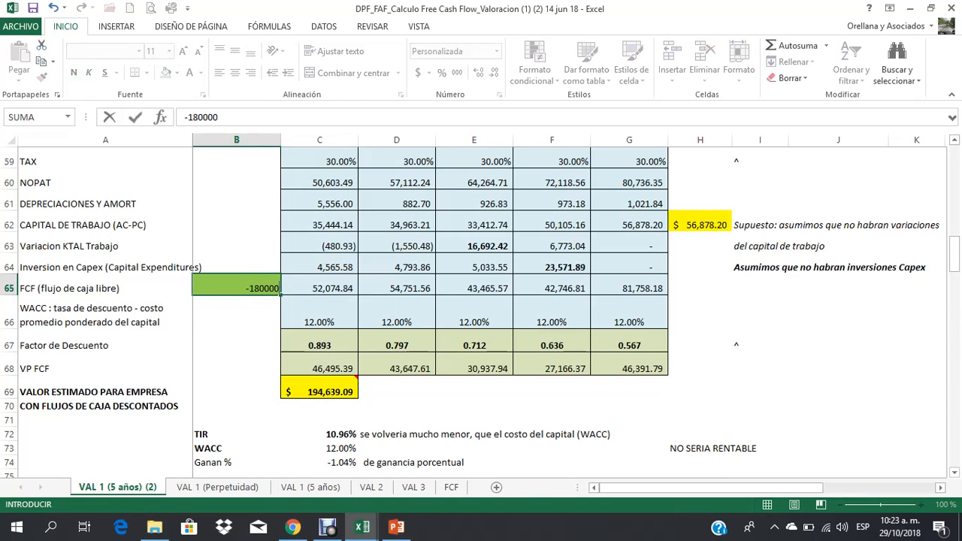
pyautogui.press('Return')
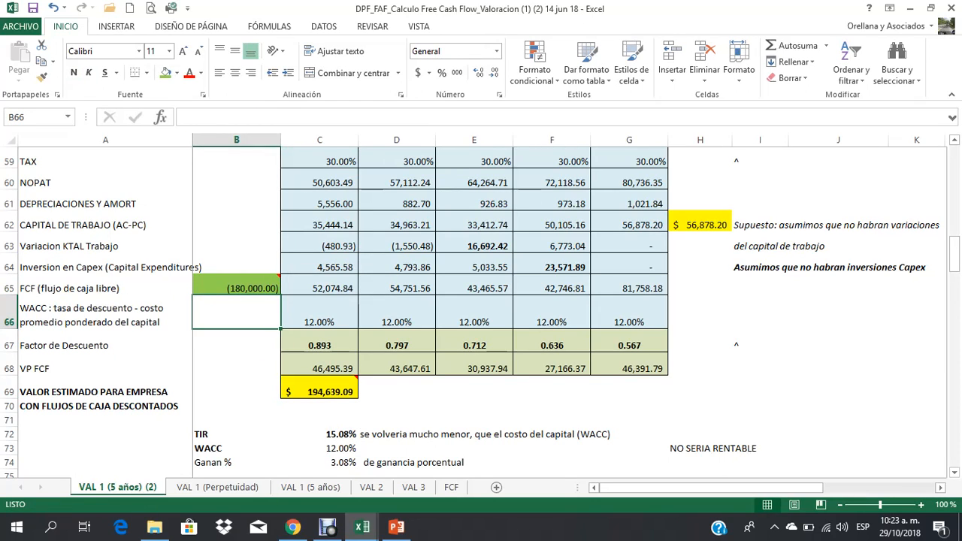
# Step: Clear the note beside the TIR in D72
pyautogui.click(338, 434)
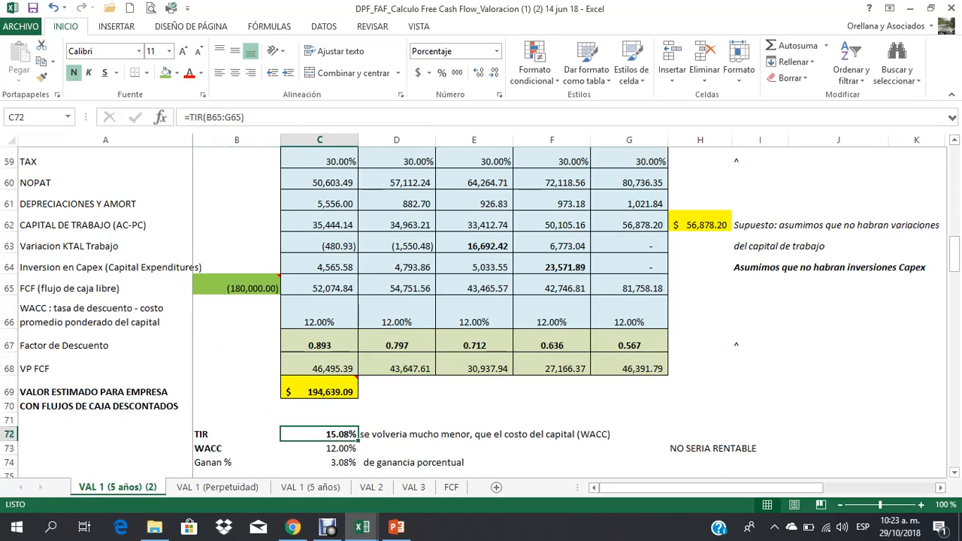
pyautogui.click(436, 435)
pyautogui.press('Delete')
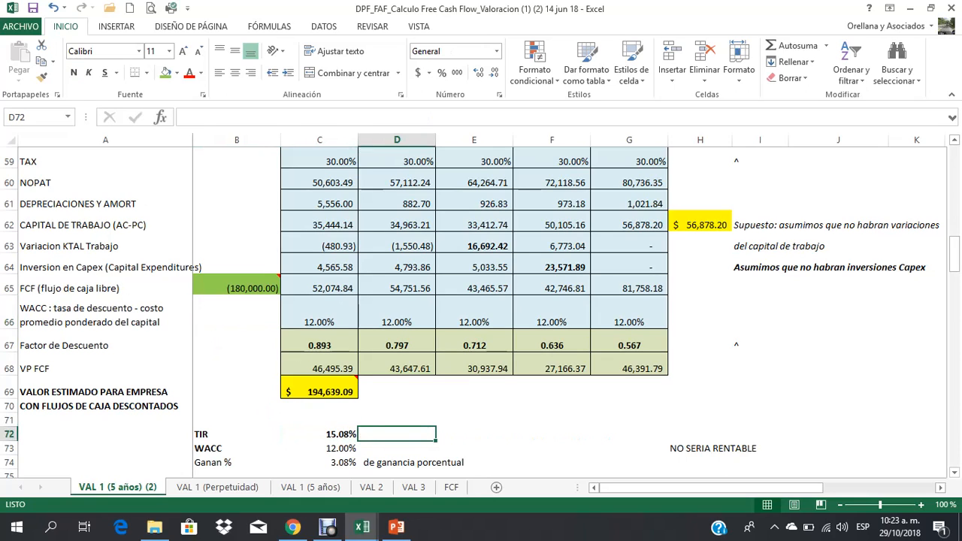
pyautogui.press('Down')
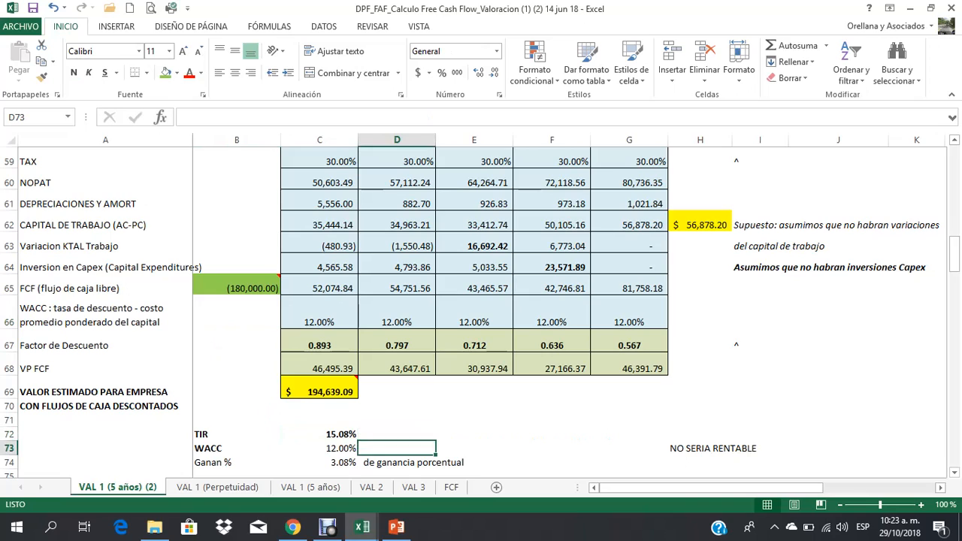
pyautogui.press('Left')
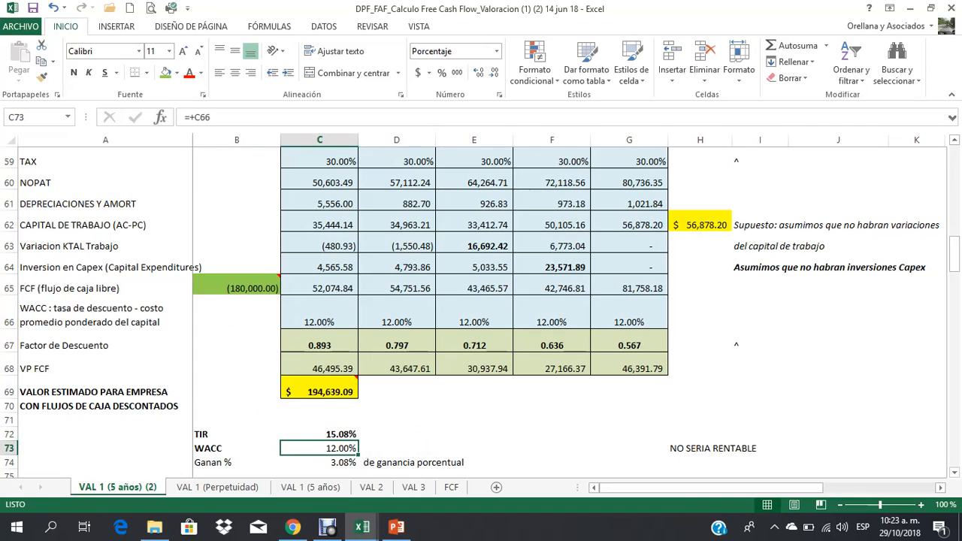
# Step: Replace the profitability conclusion in H73 with "SI SERIA RENTABLE LA INVERSION"
pyautogui.click(434, 462)
pyautogui.press('Right')
pyautogui.press('Up')
pyautogui.press('Right')
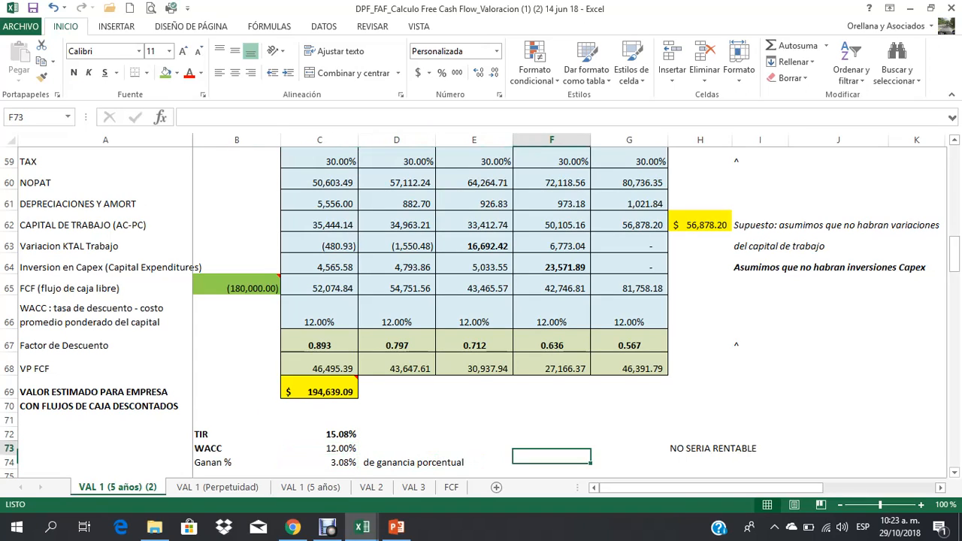
pyautogui.press('Right')
pyautogui.press('Right')
pyautogui.write('SI SE')
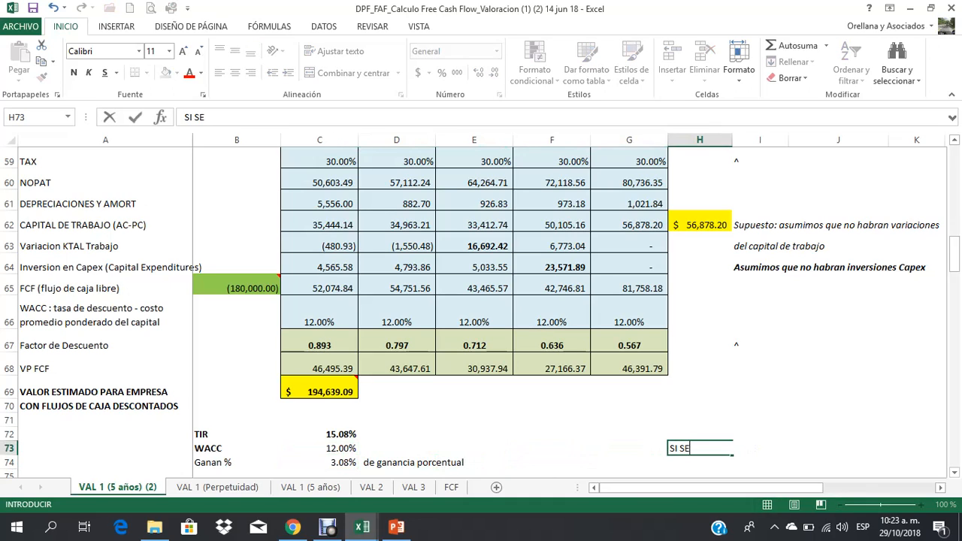
pyautogui.write('RIA RENTABLE LA INVRSION')
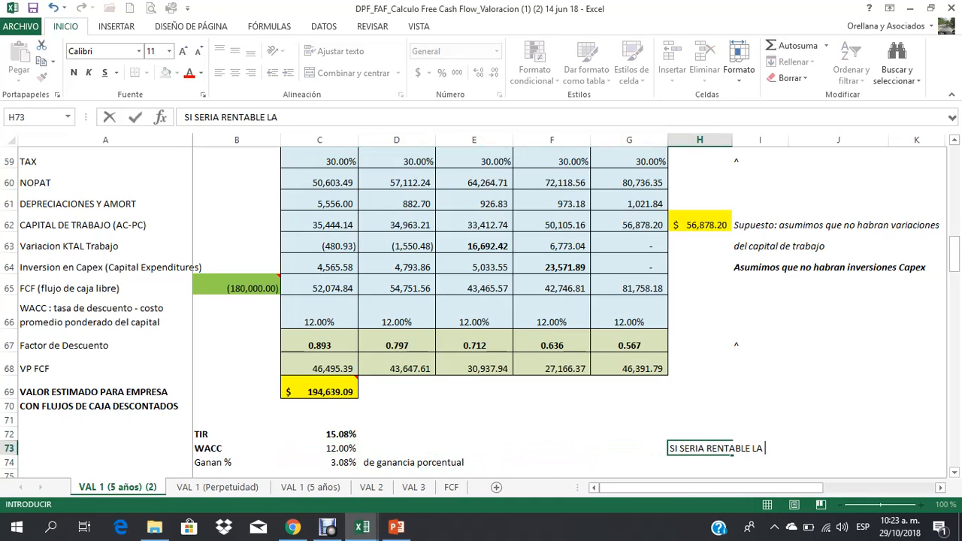
pyautogui.press('BackSpace')
pyautogui.press('BackSpace')
pyautogui.press('BackSpace')
pyautogui.press('BackSpace')
pyautogui.press('BackSpace')
pyautogui.write('ERSION')
pyautogui.press('Return')
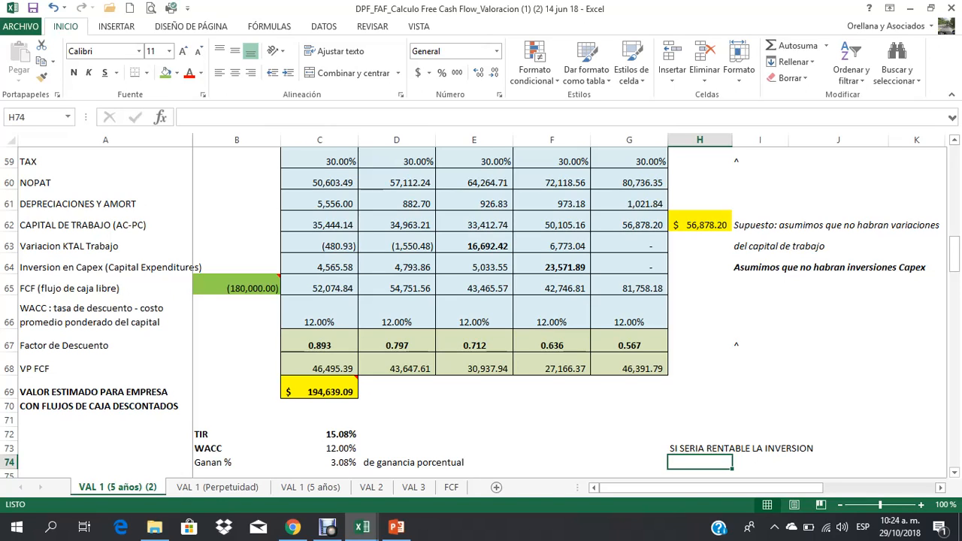
# Step: Examine the estimated company value and the WACC, free cash flow and VP FCF rows behind it
pyautogui.click(319, 391)
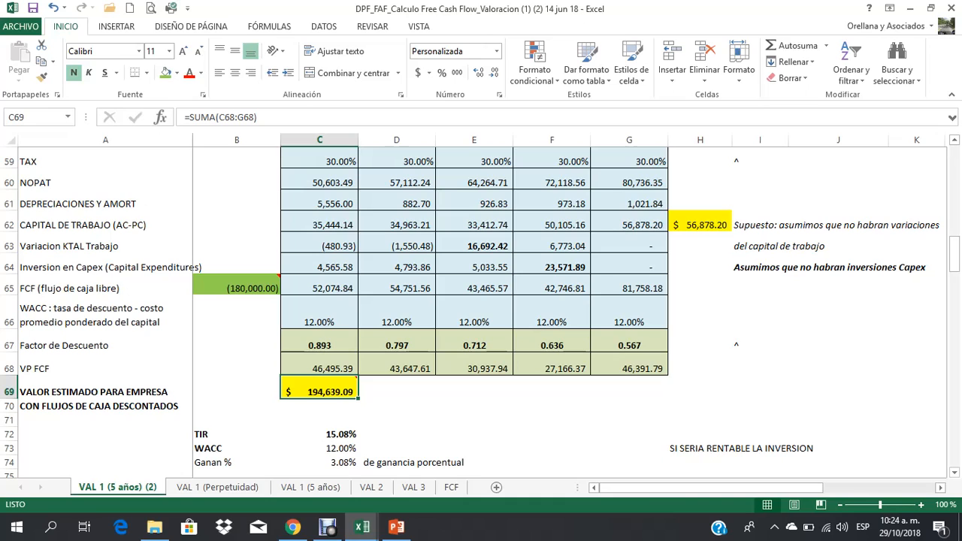
pyautogui.moveTo(106, 314); pyautogui.dragTo(732, 328)
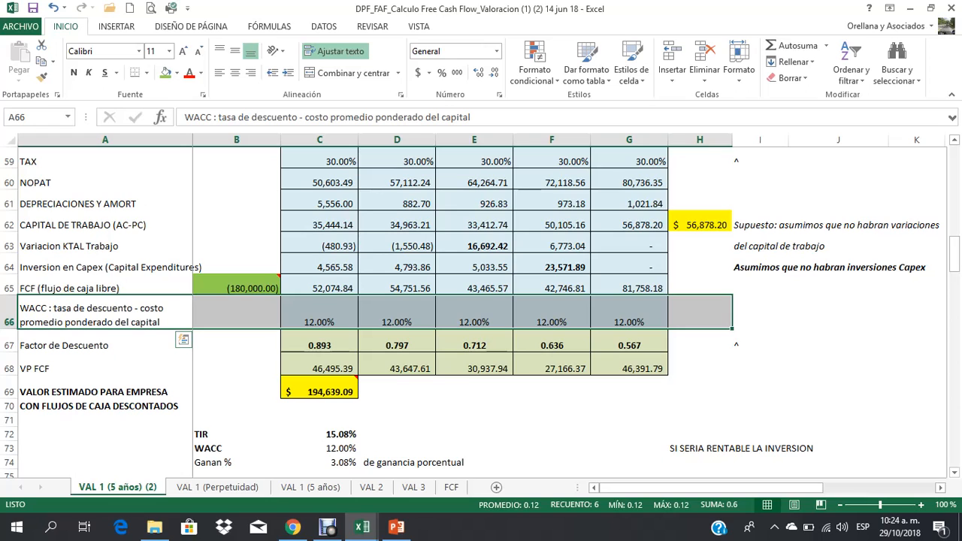
pyautogui.moveTo(105, 288); pyautogui.dragTo(733, 295)
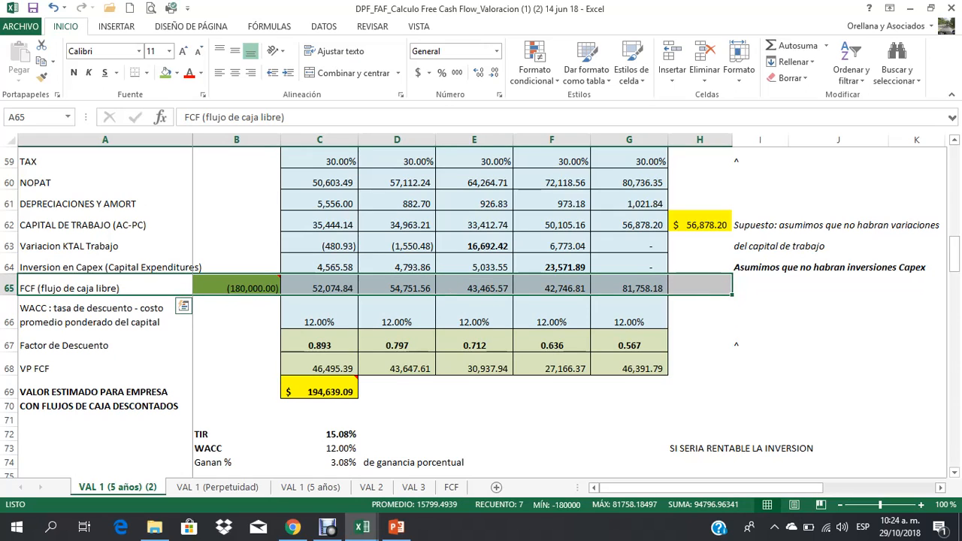
pyautogui.click(113, 288)
pyautogui.moveTo(112, 288); pyautogui.dragTo(699, 287)
pyautogui.moveTo(154, 296); pyautogui.dragTo(154, 296)
pyautogui.click(151, 288)
pyautogui.moveTo(151, 288); pyautogui.dragTo(660, 289)
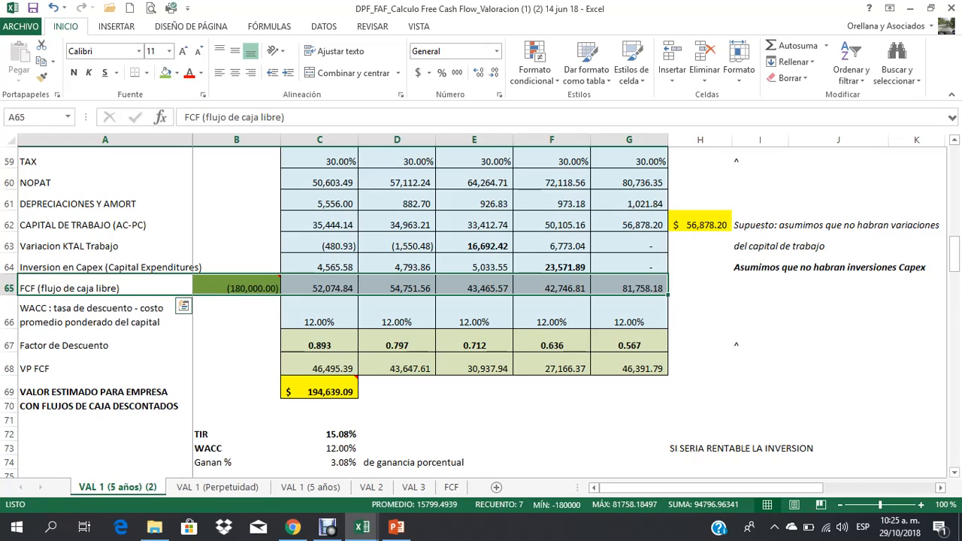
pyautogui.moveTo(173, 288); pyautogui.dragTo(662, 289)
pyautogui.moveTo(151, 368); pyautogui.dragTo(650, 368)
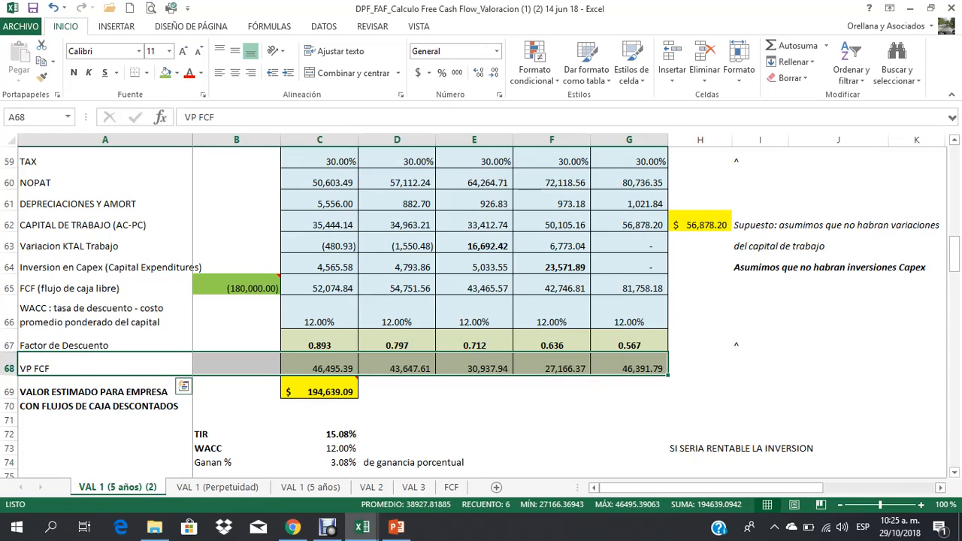
pyautogui.click(475, 406)
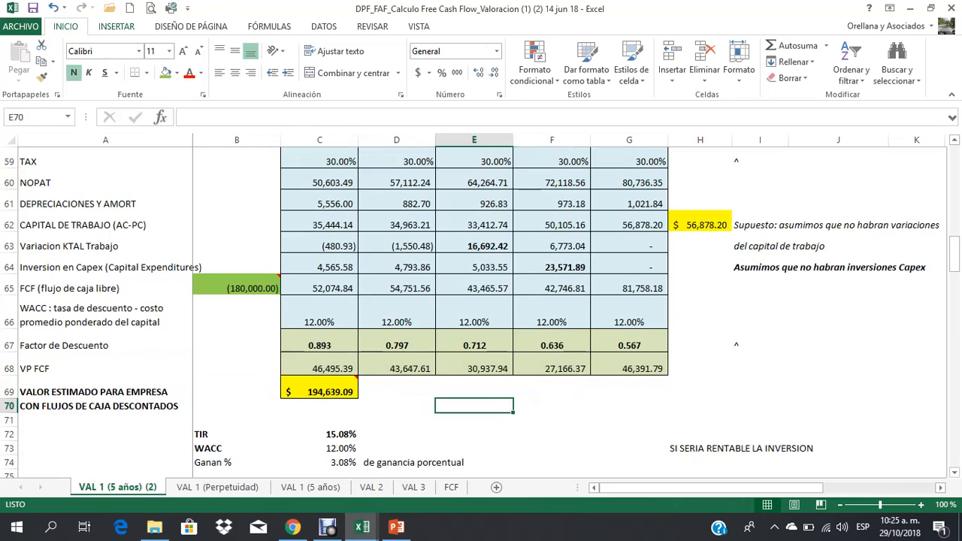
pyautogui.click(117, 26)
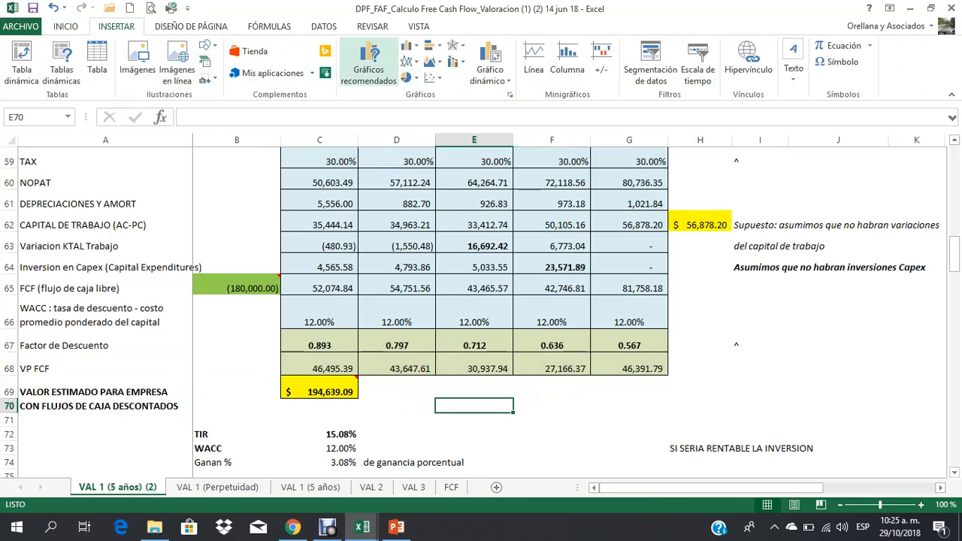
pyautogui.click(177, 60)
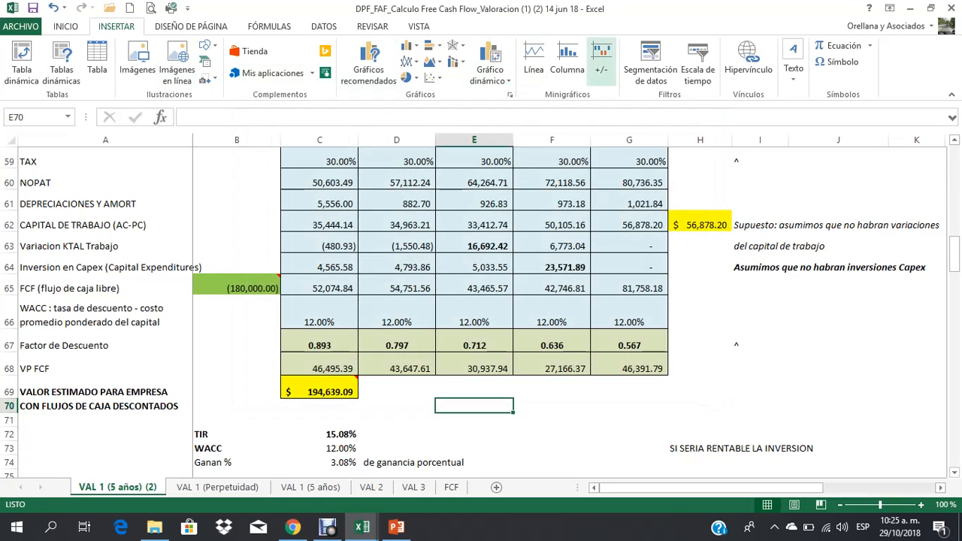
# Step: Compare the initial investment in B65 with the estimated company value in C69
pyautogui.click(533, 60)
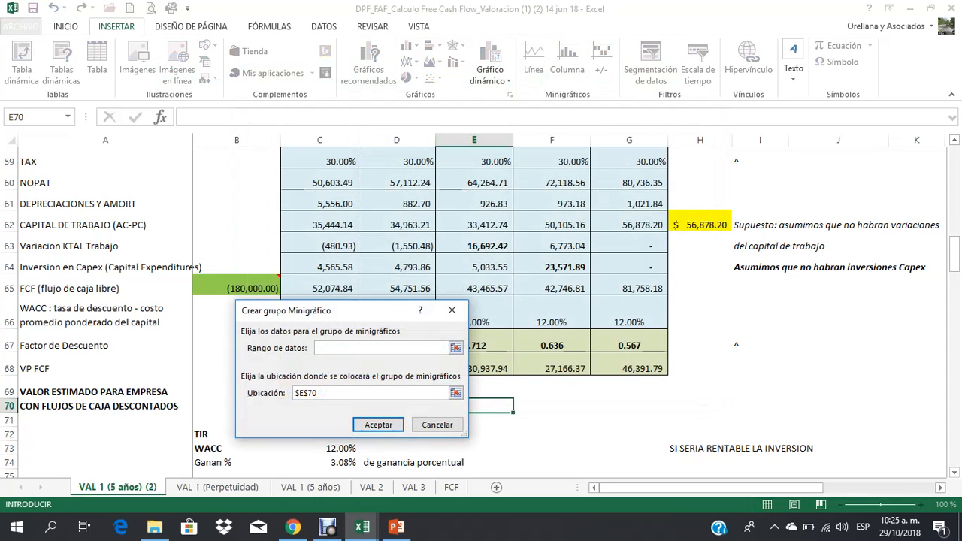
pyautogui.click(437, 423)
pyautogui.click(237, 341)
pyautogui.click(237, 286)
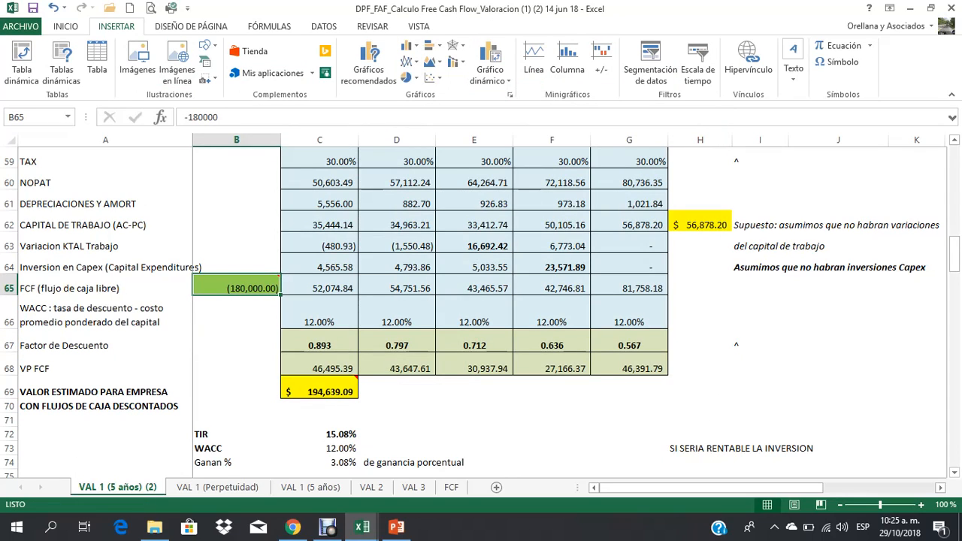
pyautogui.click(237, 312)
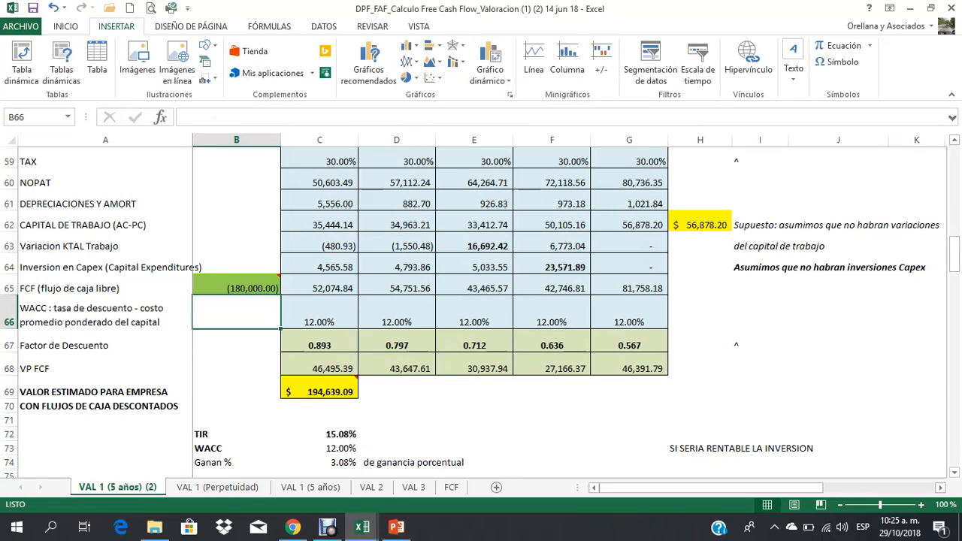
pyautogui.click(237, 365)
pyautogui.click(319, 387)
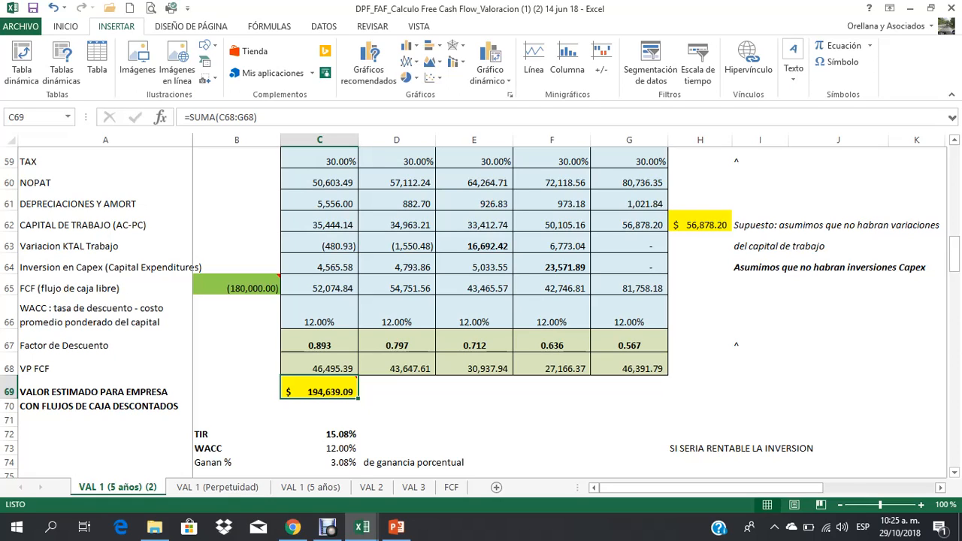
pyautogui.click(239, 287)
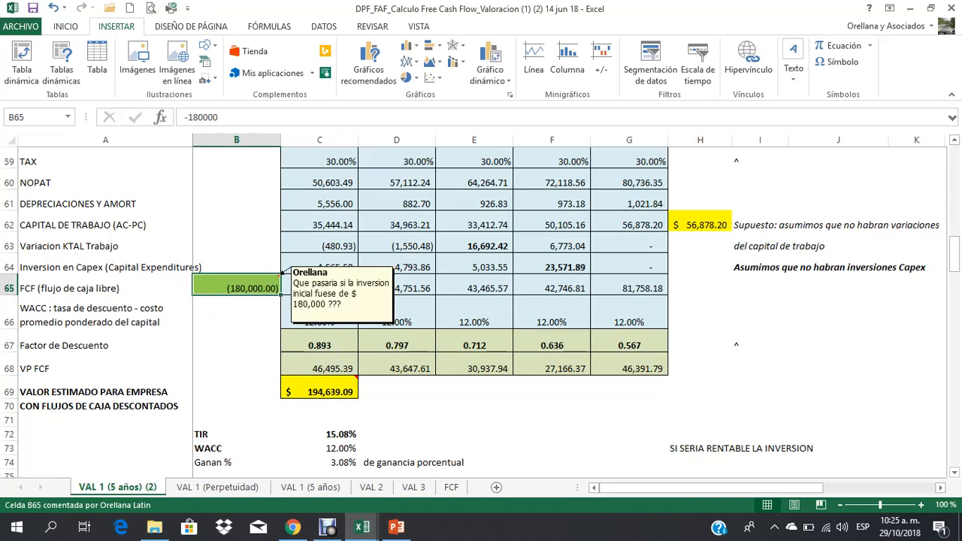
pyautogui.click(319, 388)
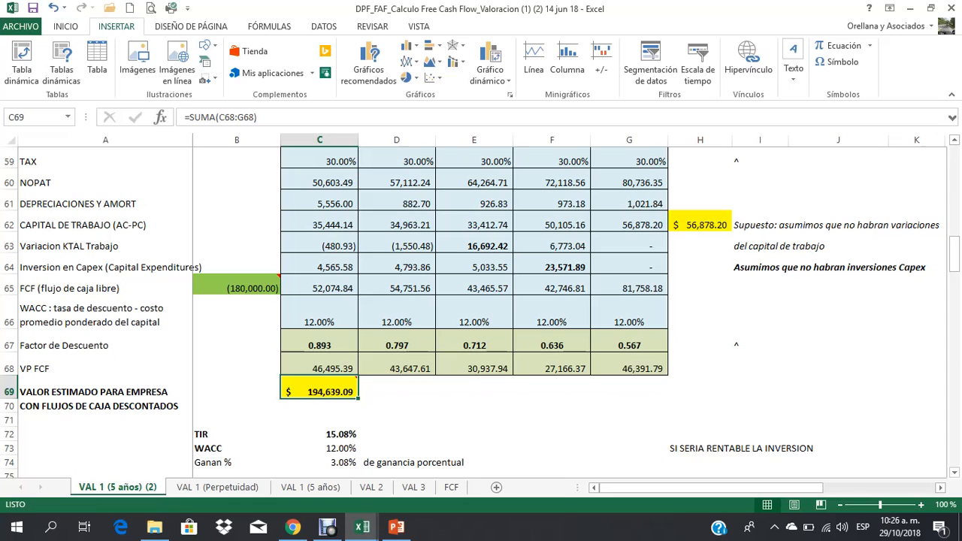
# Step: Set the initial investment flow in B65 to -192000
pyautogui.click(237, 286)
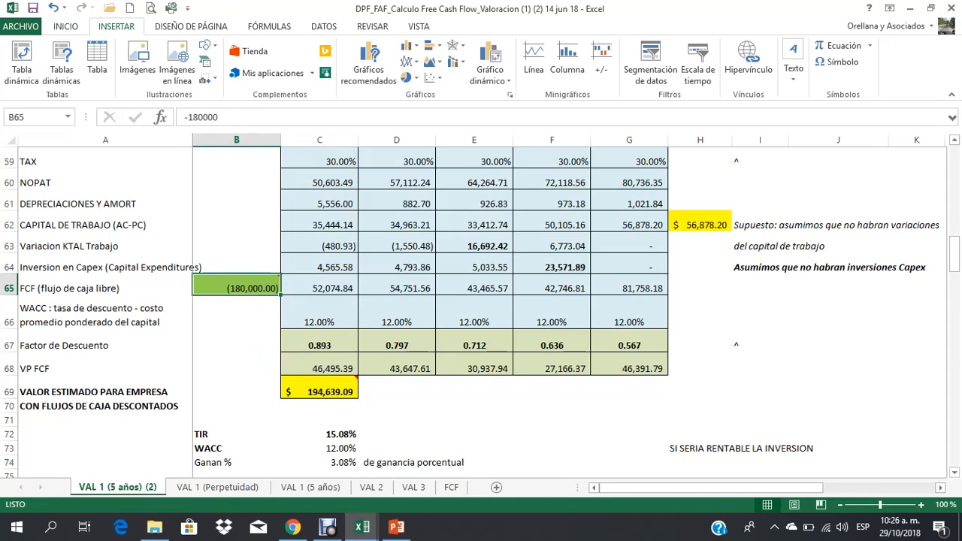
pyautogui.write('-1920')
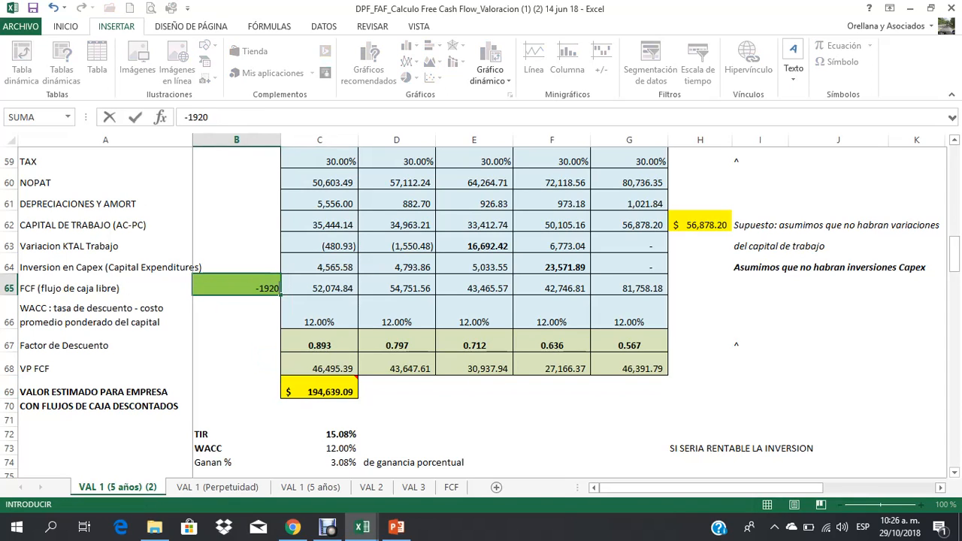
pyautogui.write('000')
pyautogui.press('Return')
pyautogui.press('Up')
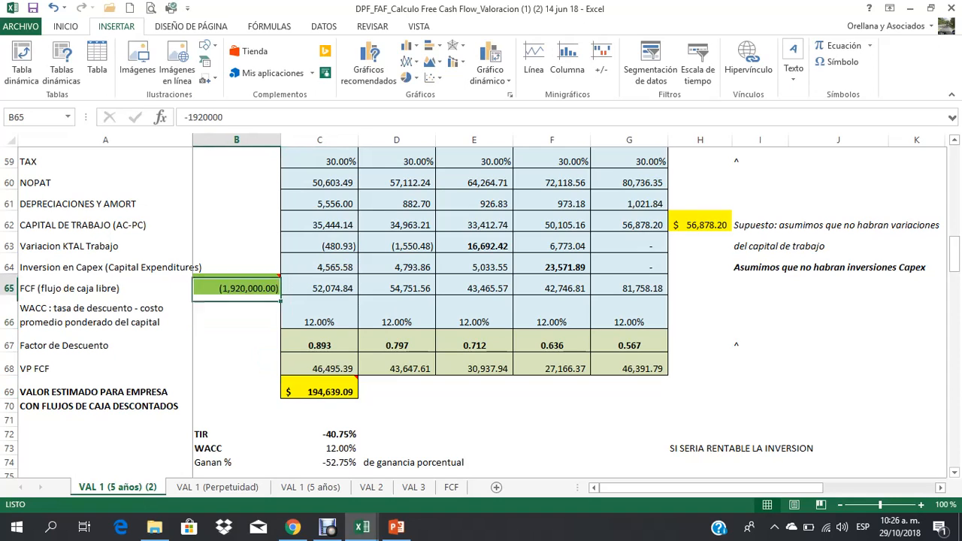
pyautogui.write('-192000')
pyautogui.press('Return')
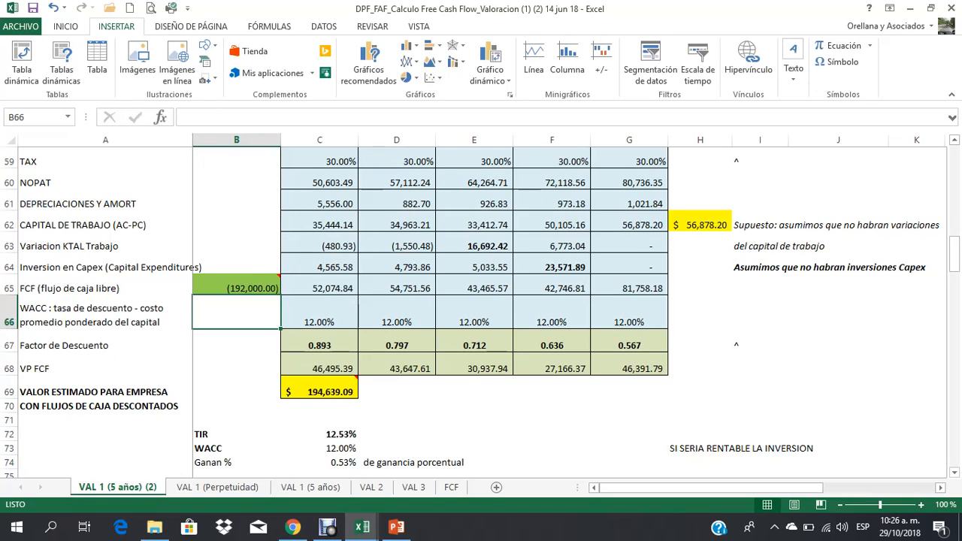
# Step: Increase the font size of the TIR cells B72:D72 to 15
pyautogui.moveTo(218, 435); pyautogui.dragTo(432, 436)
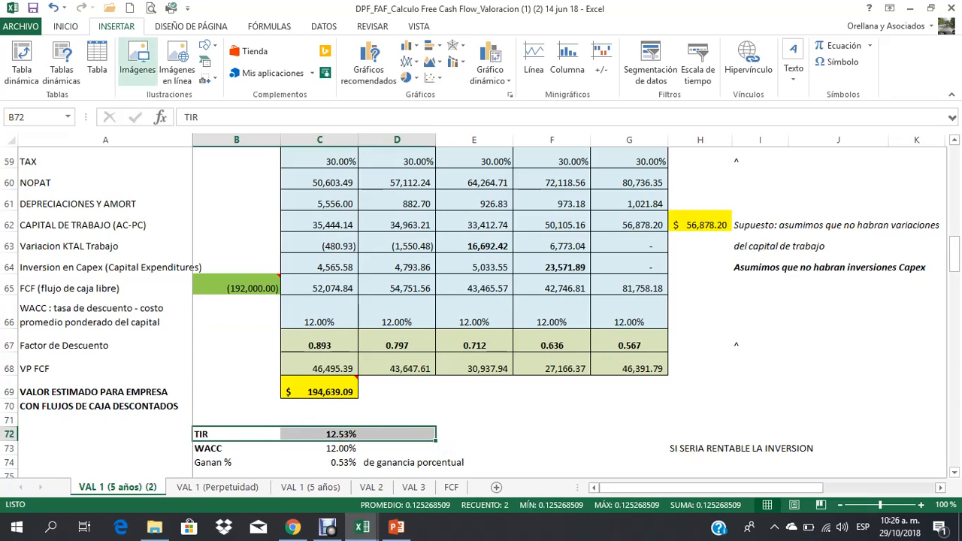
pyautogui.click(65, 26)
pyautogui.click(169, 51)
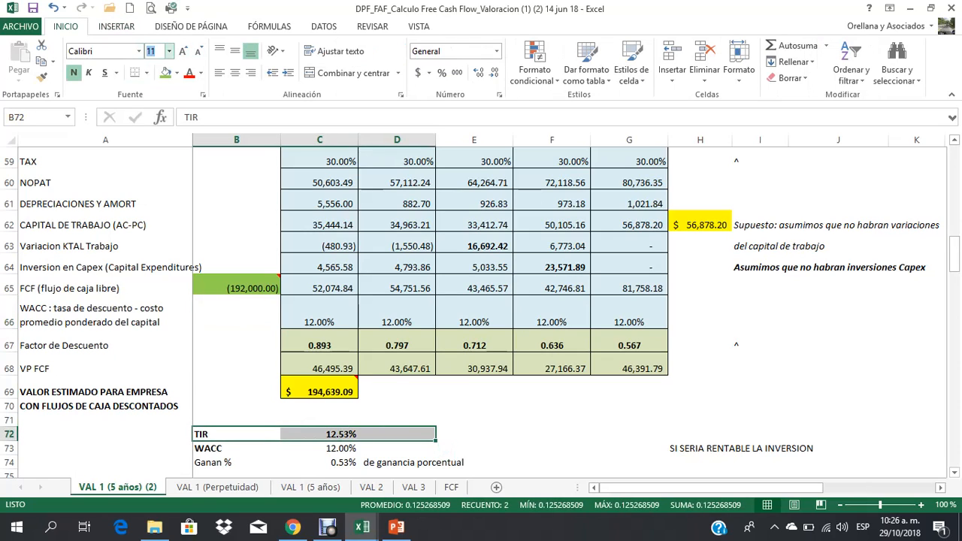
pyautogui.write('15')
pyautogui.press('Return')
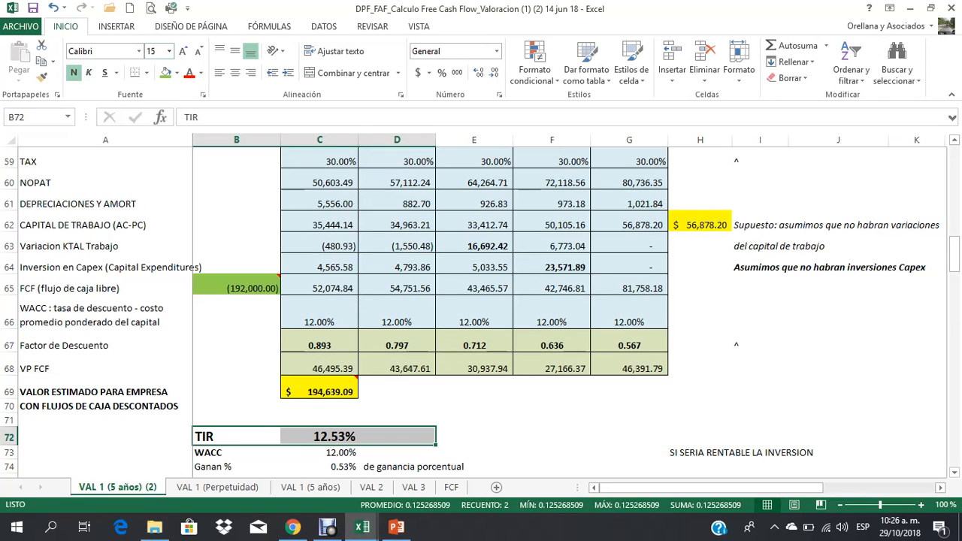
# Step: Examine the WACC in C73 and the percentage gain formula in C74
pyautogui.press('Down')
pyautogui.press('Down')
pyautogui.press('Right')
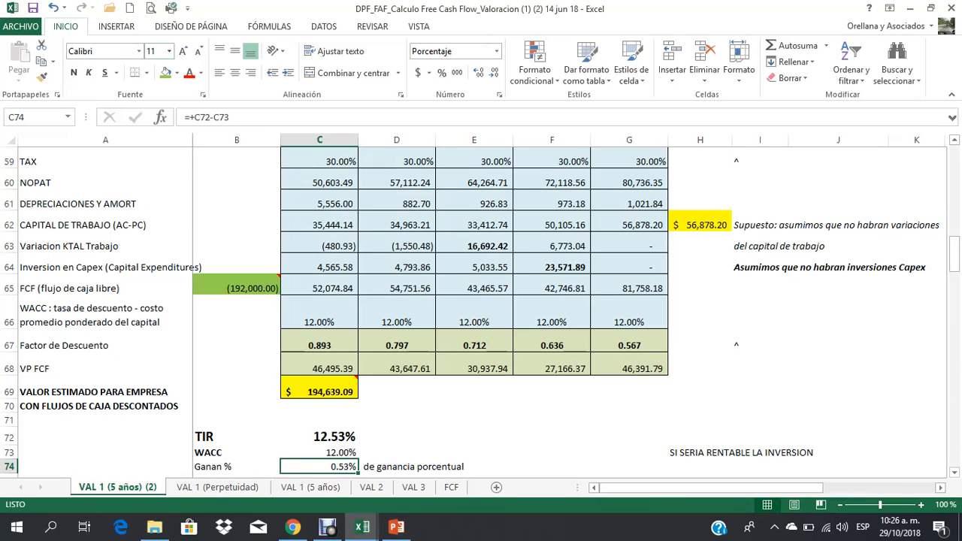
pyautogui.press('Up')
pyautogui.press('Left')
pyautogui.press('Right')
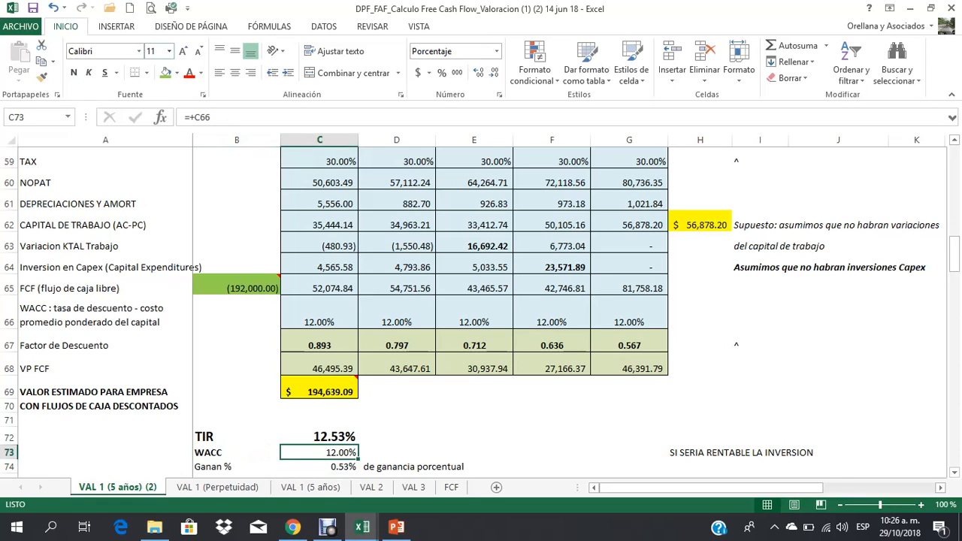
pyautogui.press('Down')
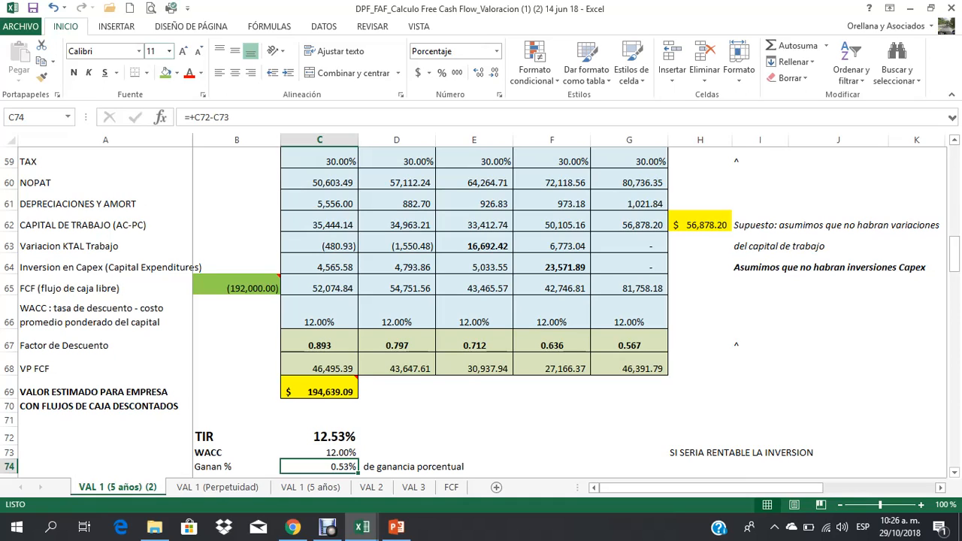
# Step: Replace the profitability conclusion in H73 with "ALTO RIESGO"
pyautogui.click(699, 452)
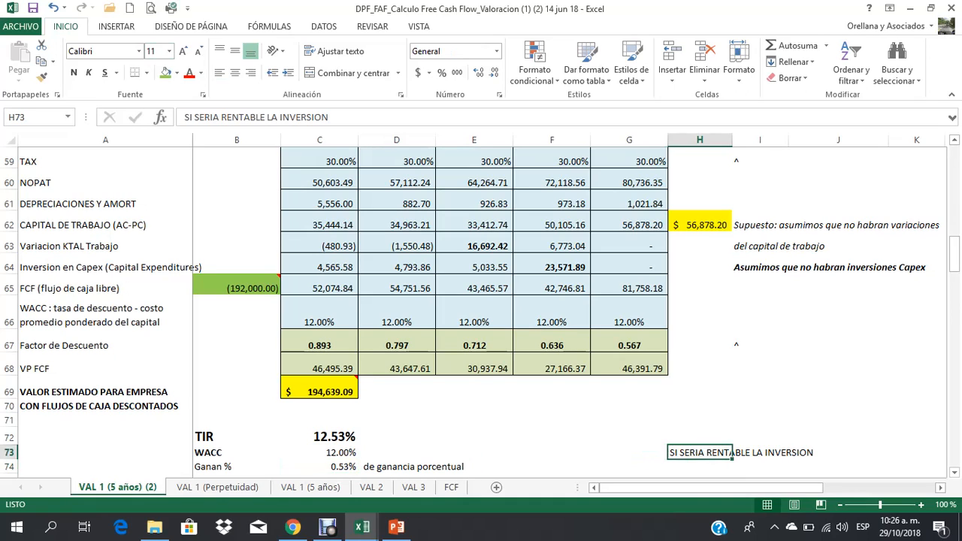
pyautogui.write('ALTO RIESGO')
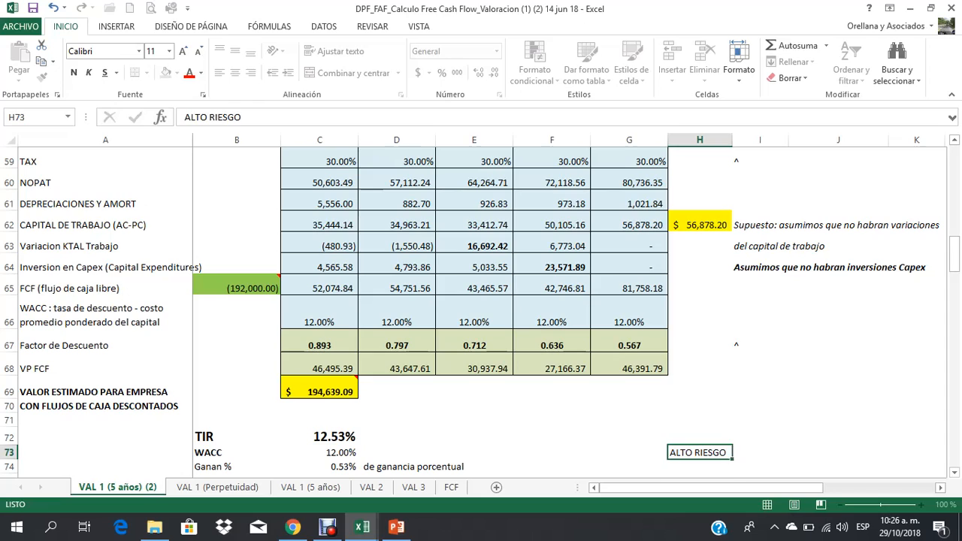
pyautogui.press('Return')
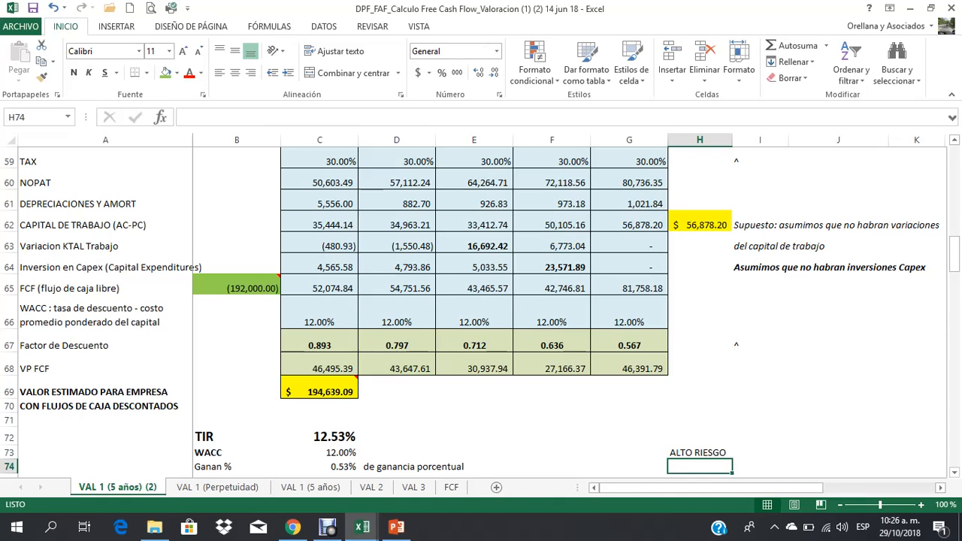
# Step: Set the initial investment flow in B65 of the FCF row to -175000
pyautogui.moveTo(105, 289); pyautogui.dragTo(629, 289)
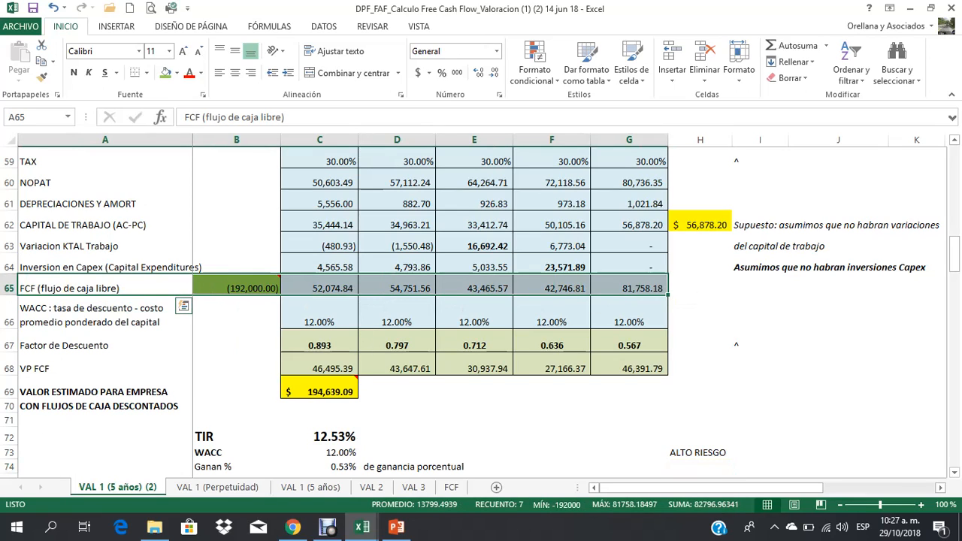
pyautogui.click(237, 288)
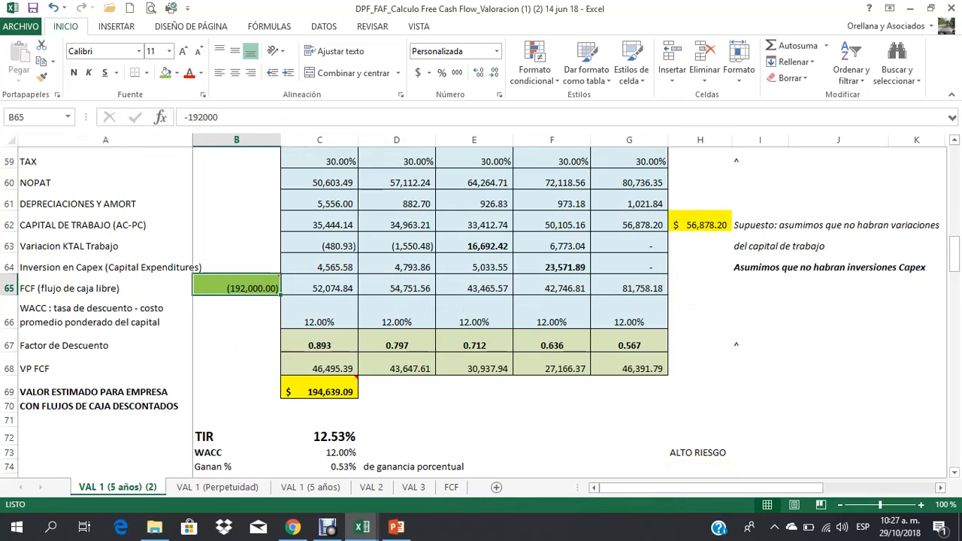
pyautogui.write('-')
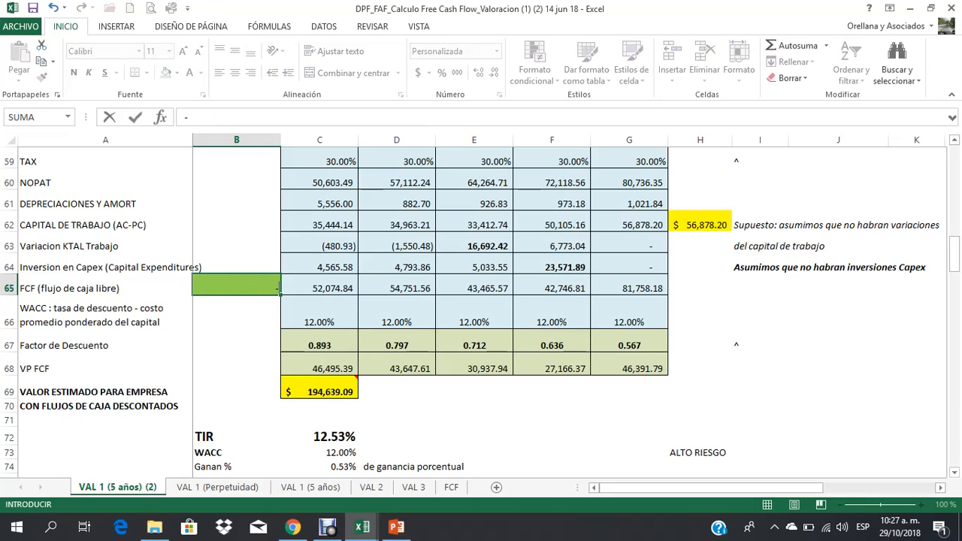
pyautogui.write('175000')
pyautogui.press('Return')
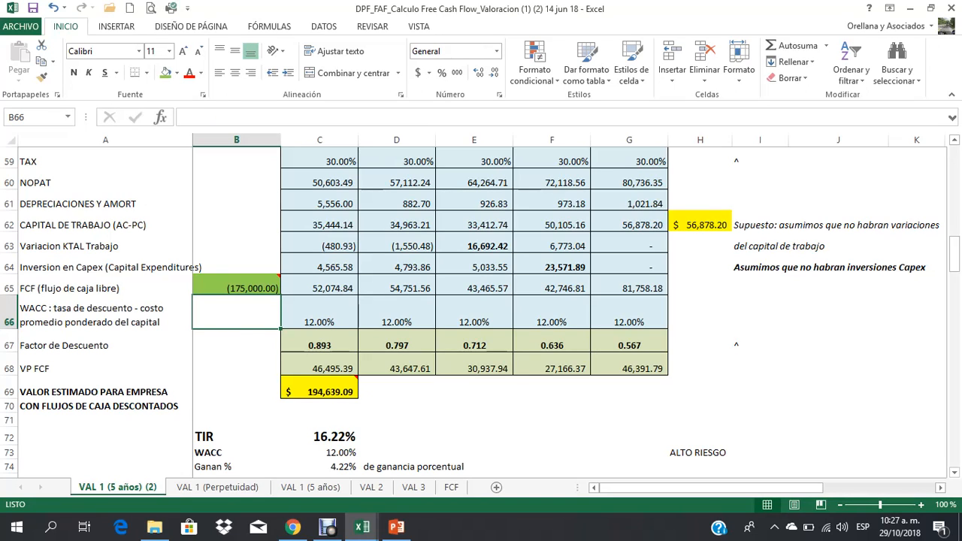
# Step: Replace the risk conclusion in H73 with "VIABLE INVERTIR"
pyautogui.click(699, 452)
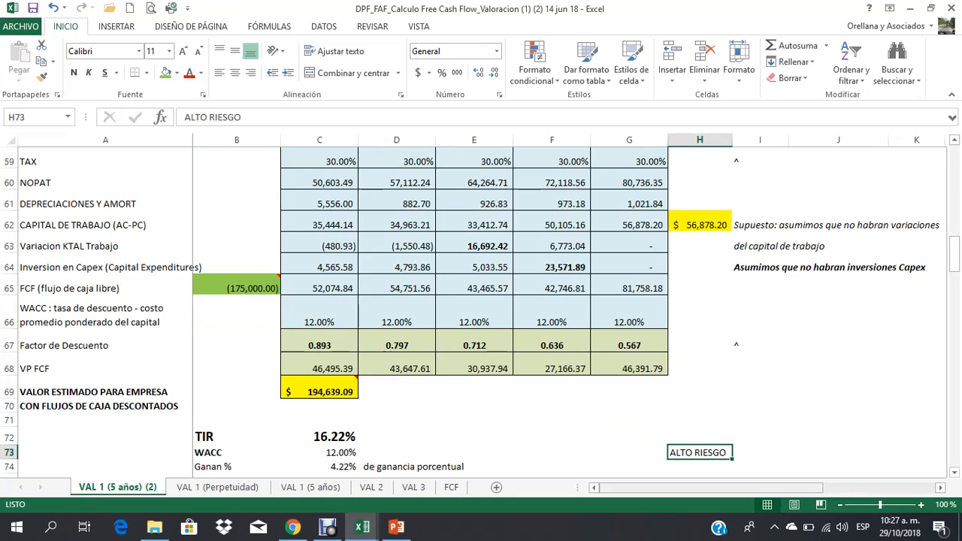
pyautogui.write('VIABLE INVER')
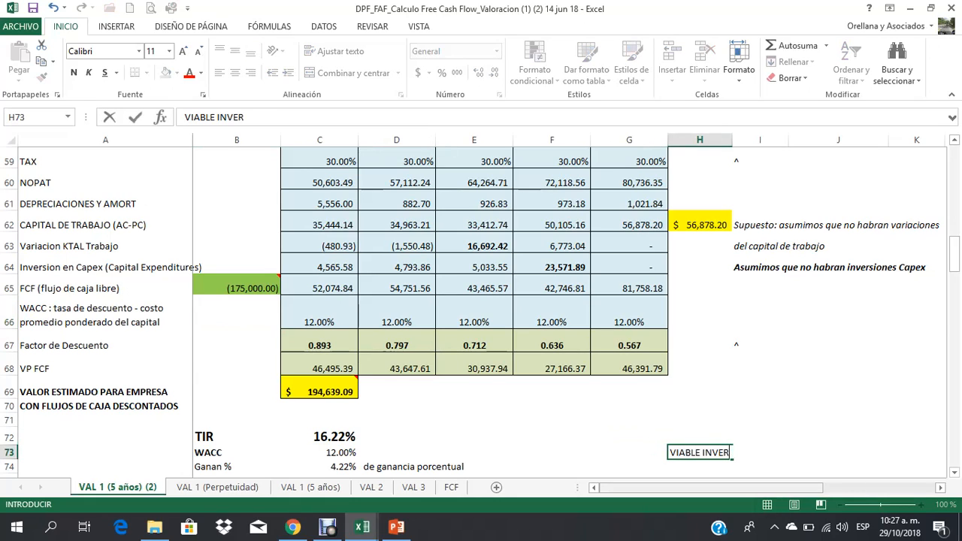
pyautogui.write('TIR')
pyautogui.press('Return')
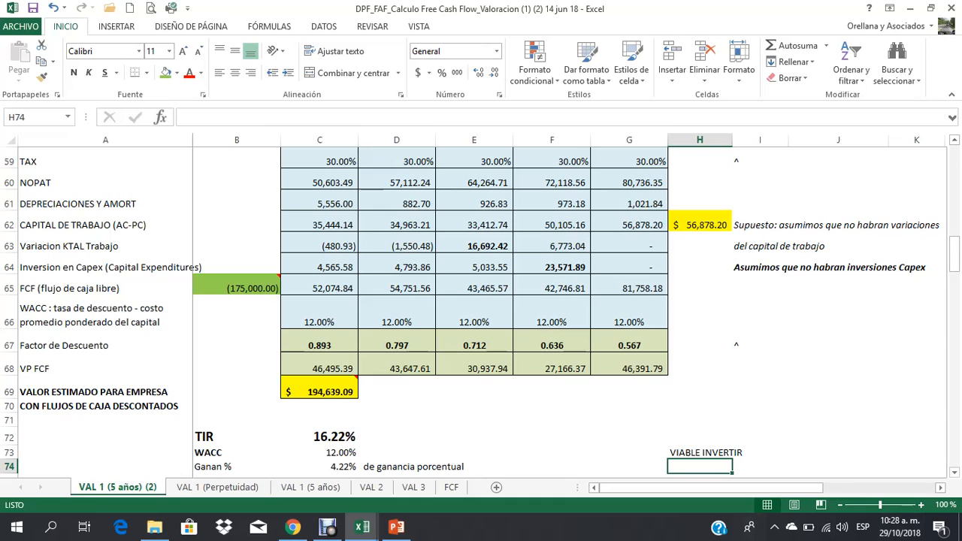
# Step: Review the FCF row C65:G65 and VP FCF row C68:G68, and compare the company value in C69 with the investment in B65
pyautogui.click(320, 288)
pyautogui.moveTo(319, 287); pyautogui.dragTo(629, 287)
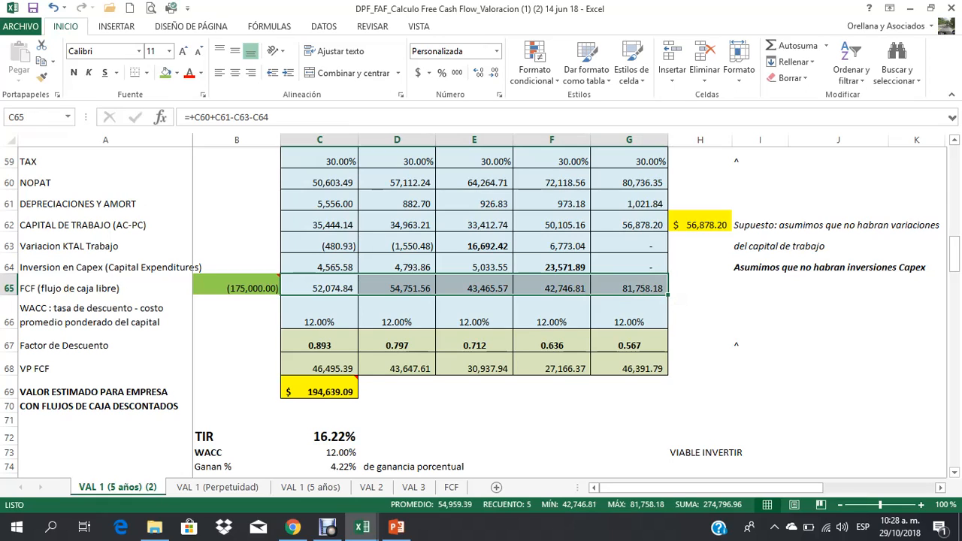
pyautogui.moveTo(319, 368); pyautogui.dragTo(629, 368)
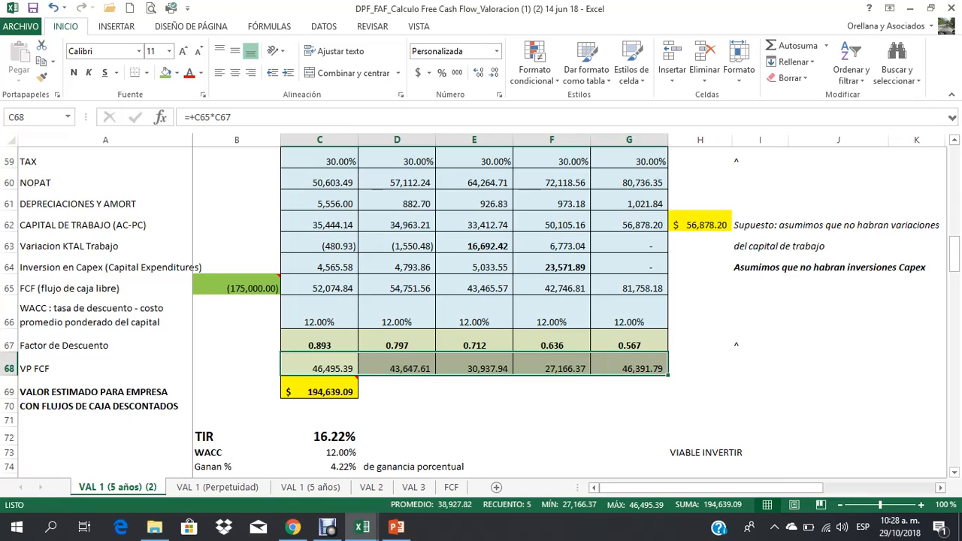
pyautogui.click(319, 391)
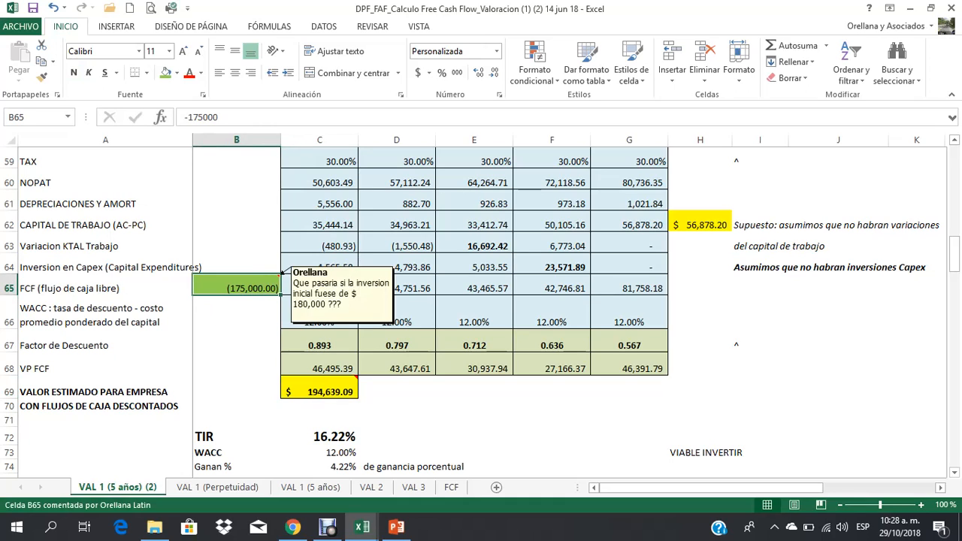
pyautogui.moveTo(331, 392)
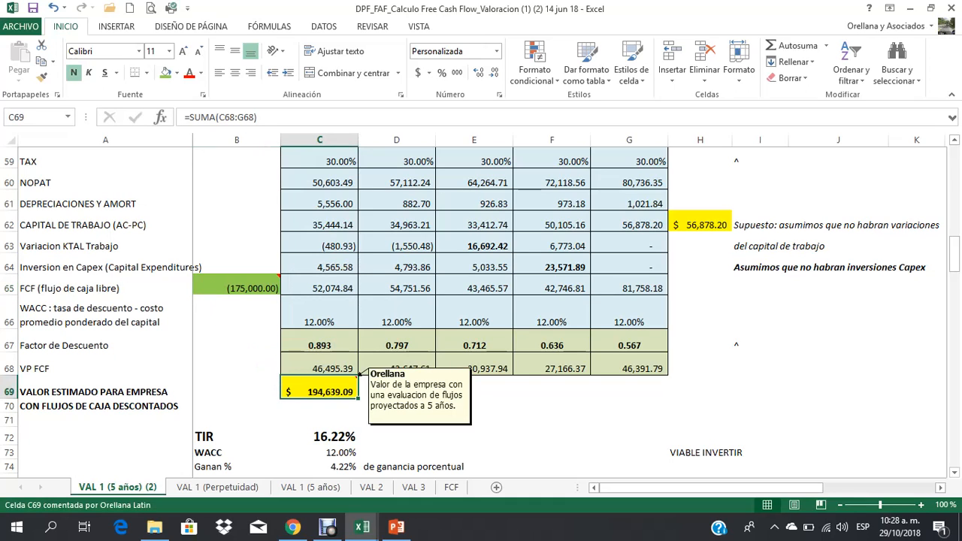
pyautogui.click(255, 288)
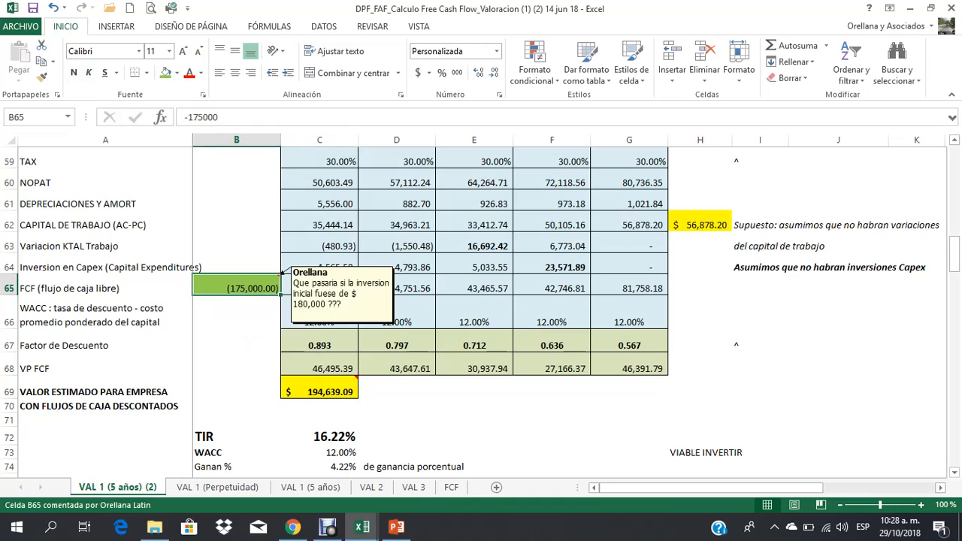
pyautogui.click(319, 392)
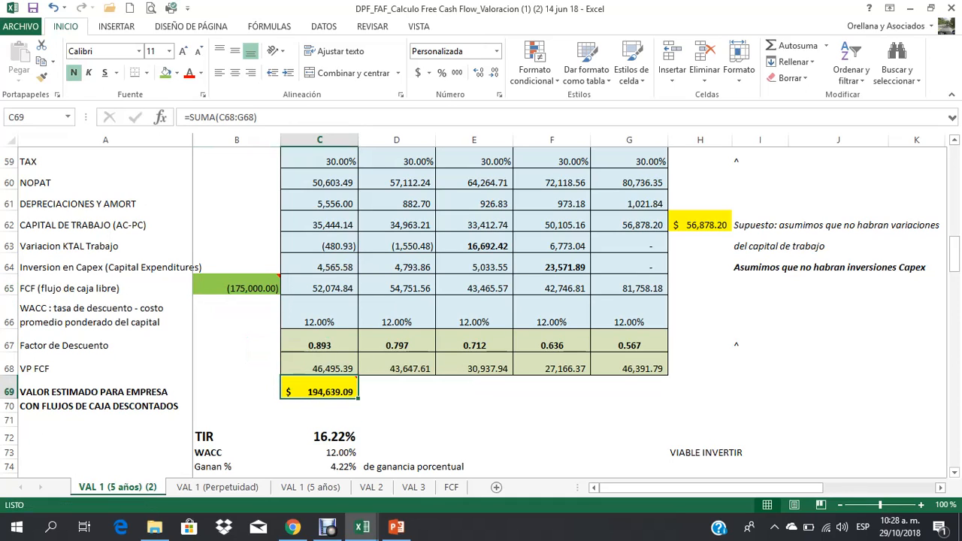
# Step: Make the "VIABLE INVERTIR" conclusion in H73 bold
pyautogui.click(731, 453)
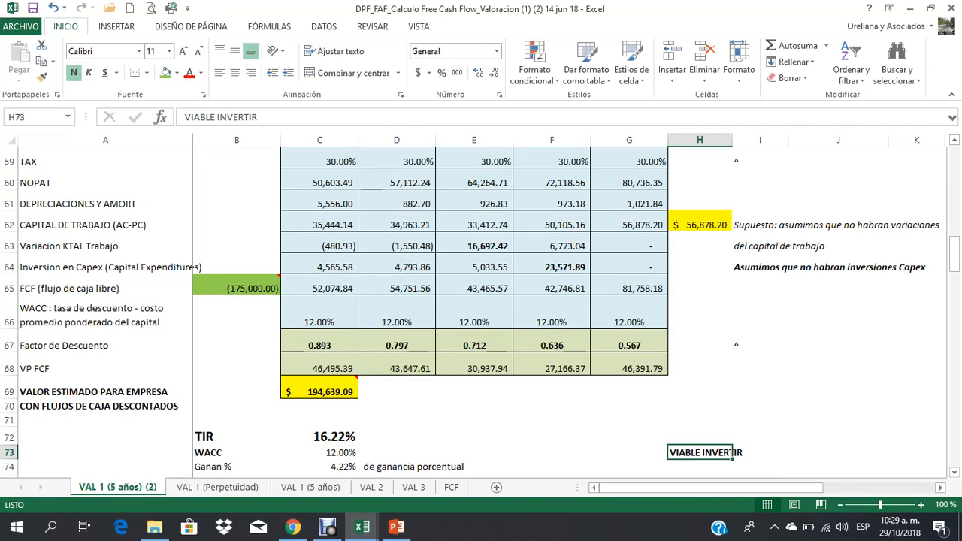
# Step: Try an initial investment flow of -200000 in B65 of the FCF row, and undo the change
pyautogui.click(255, 288)
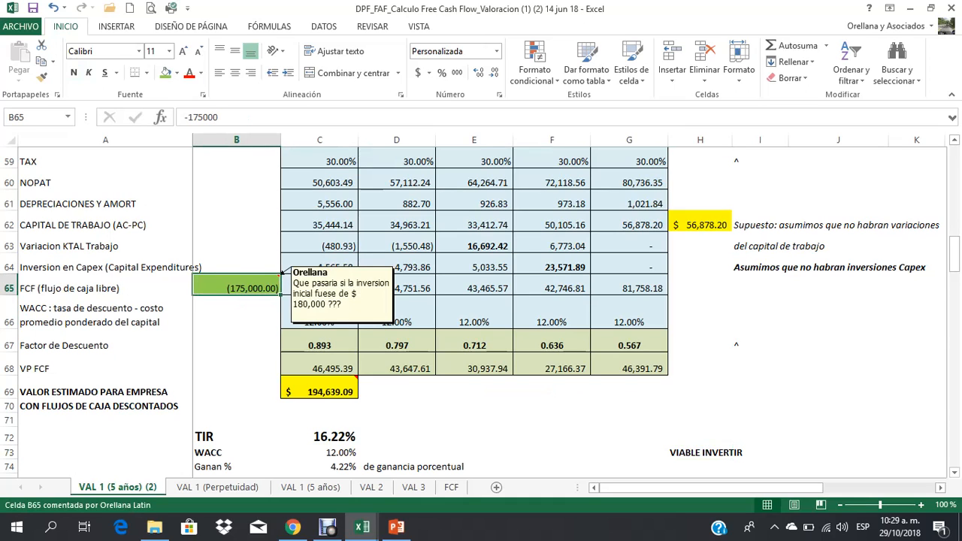
pyautogui.write('-2')
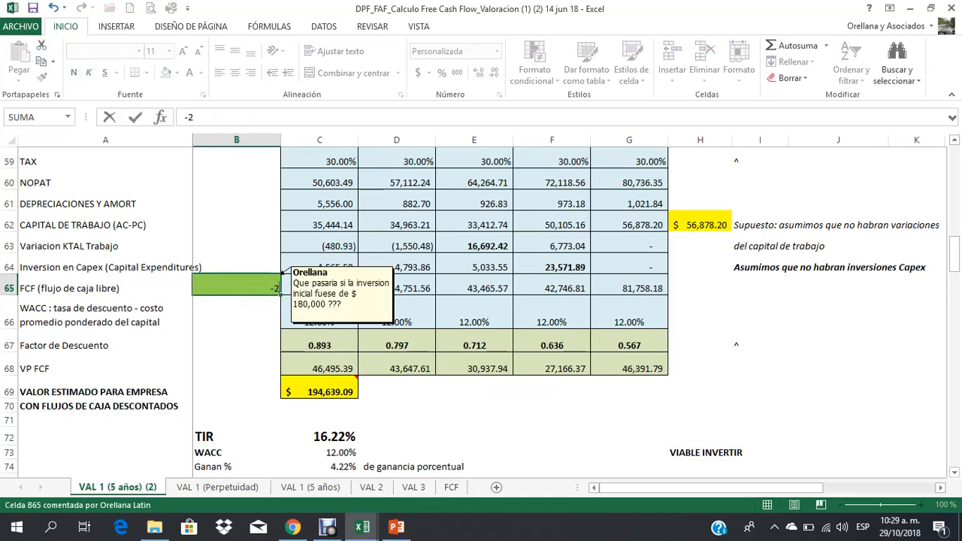
pyautogui.write('00000')
pyautogui.press('Return')
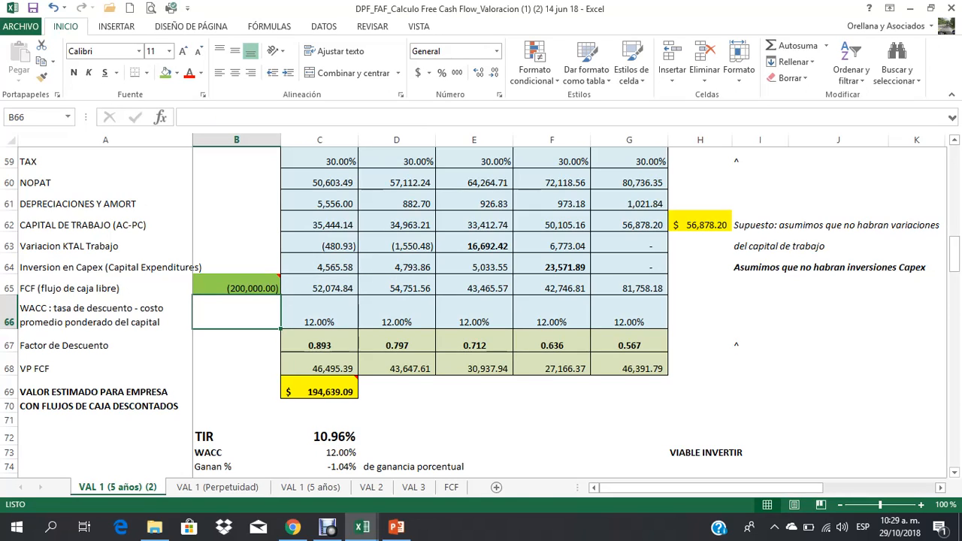
pyautogui.hotkey('ctrl', 'z')
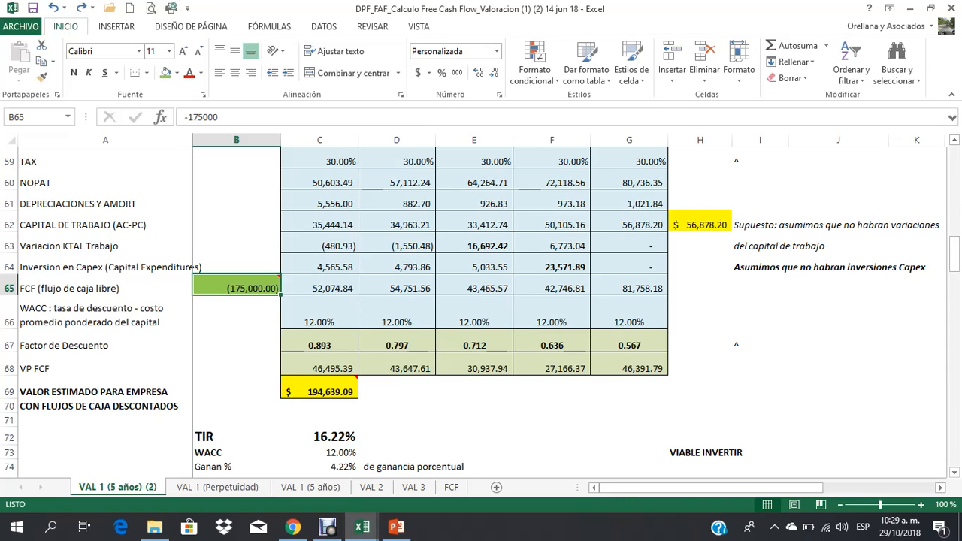
# Step: Review the free cash flow table B58:G70, the projected income statement and the balance sheet range C11:G25 that feed the valuation
pyautogui.scroll(5, 481, 311)
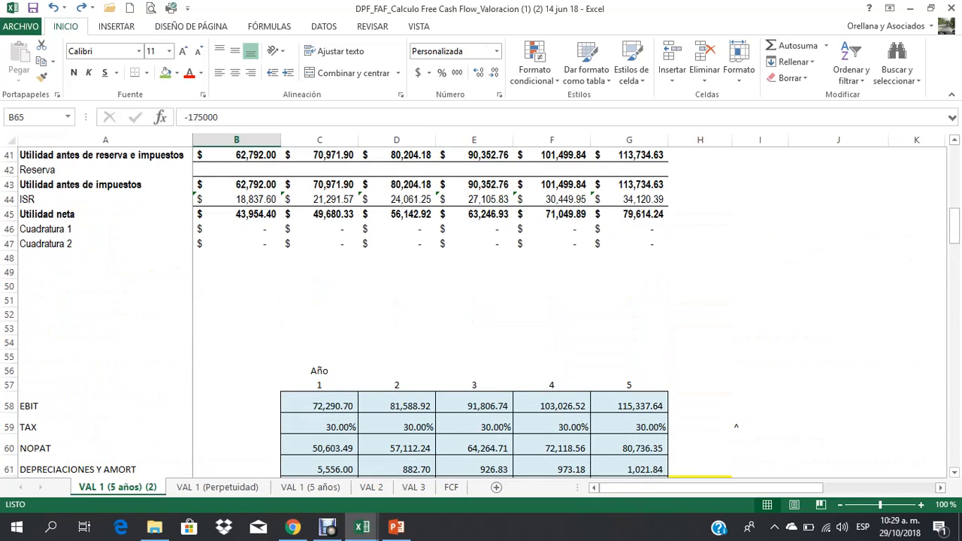
pyautogui.scroll(-3, 481, 312)
pyautogui.scroll(-2, 481, 312)
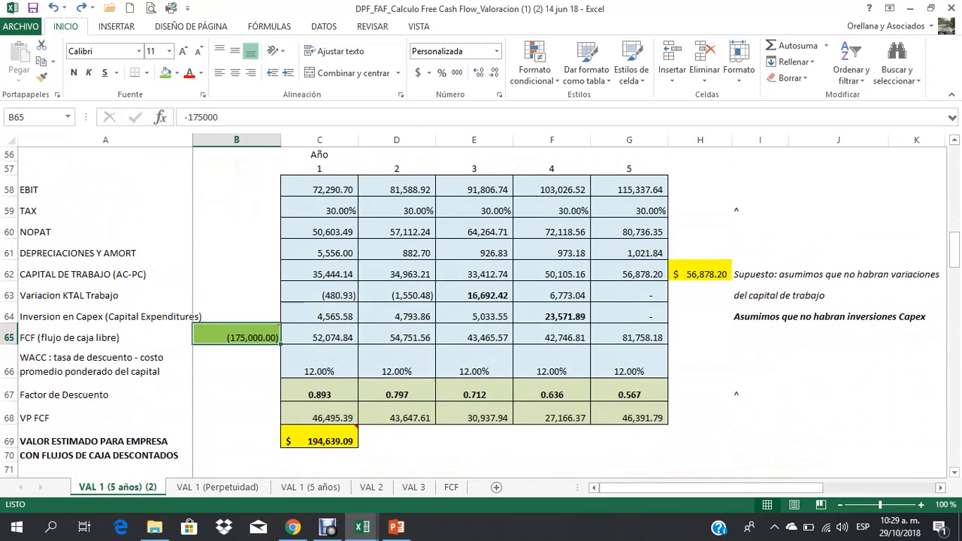
pyautogui.moveTo(242, 189); pyautogui.dragTo(629, 441)
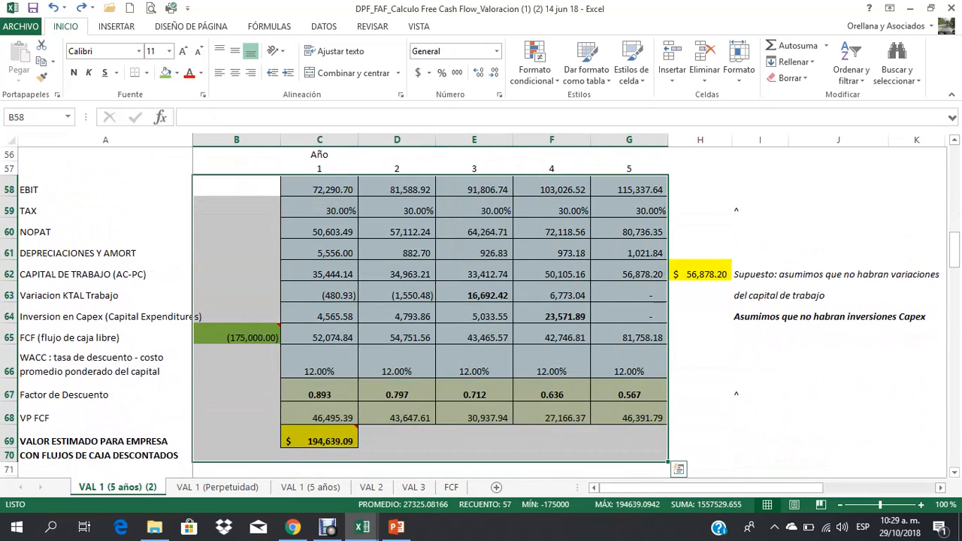
pyautogui.scroll(6, 629, 441)
pyautogui.scroll(4, 480, 311)
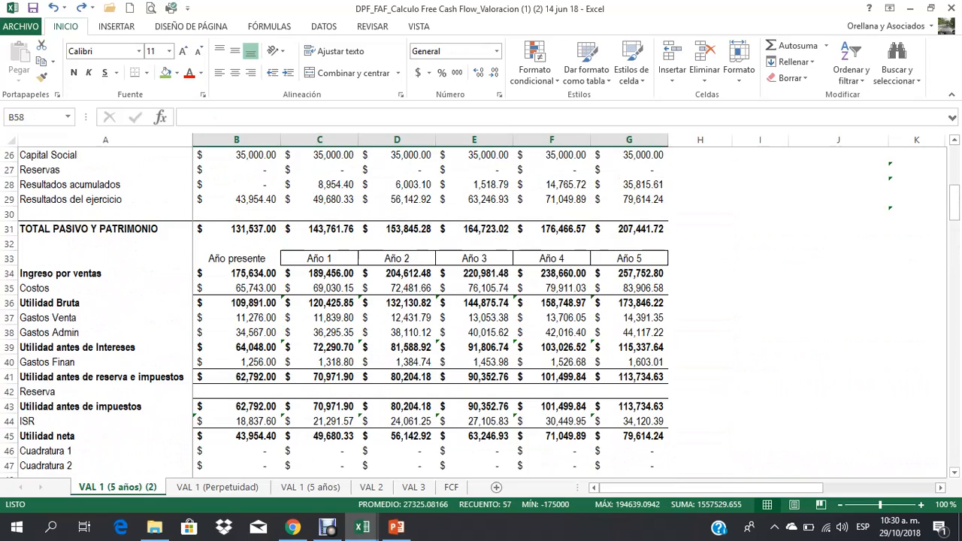
pyautogui.moveTo(320, 288); pyautogui.dragTo(551, 436)
pyautogui.scroll(2, 552, 436)
pyautogui.scroll(4, 481, 312)
pyautogui.moveTo(319, 199); pyautogui.dragTo(629, 406)
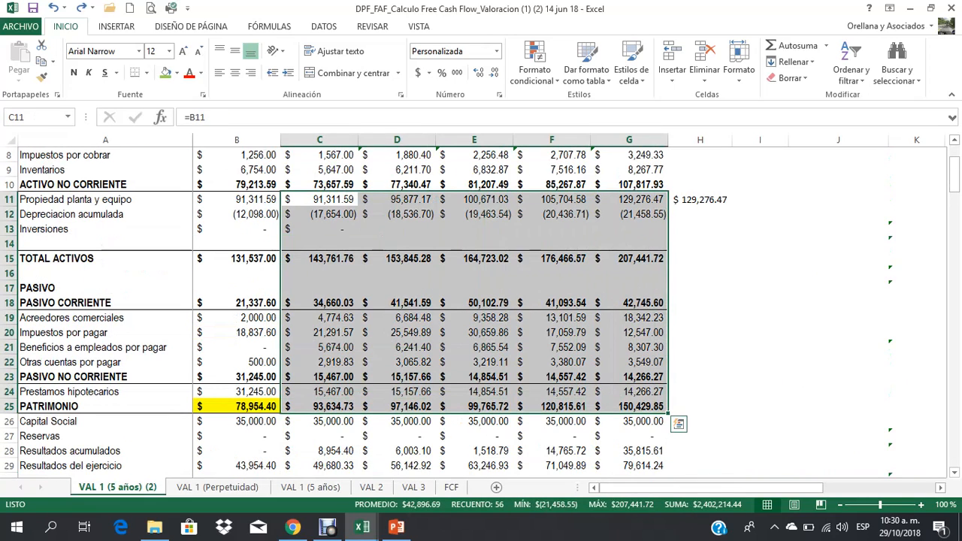
pyautogui.scroll(-12, 481, 312)
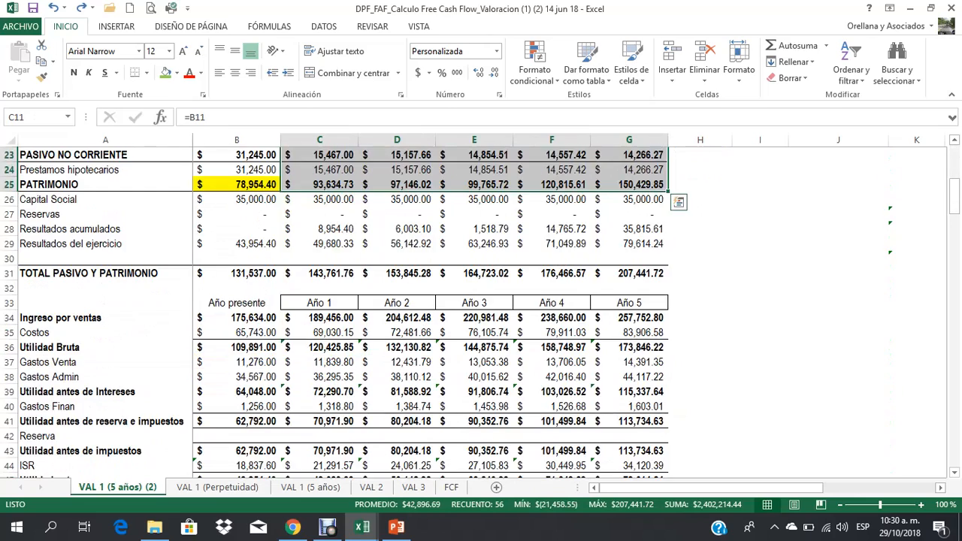
pyautogui.scroll(-4, 481, 311)
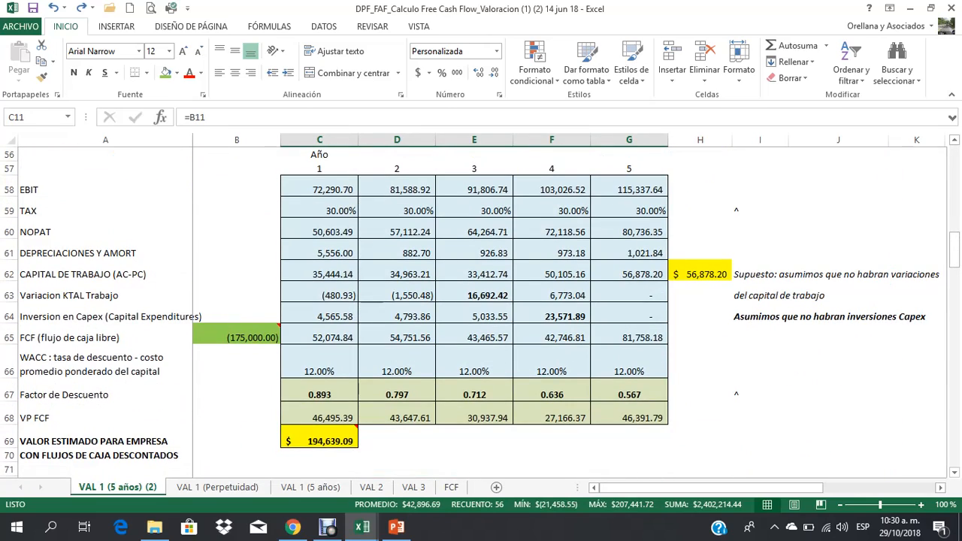
# Step: Examine the estimated company value in C69 together with the WACC and discount factor rows 66:67 and the year 2 FCF
pyautogui.click(474, 454)
pyautogui.click(323, 441)
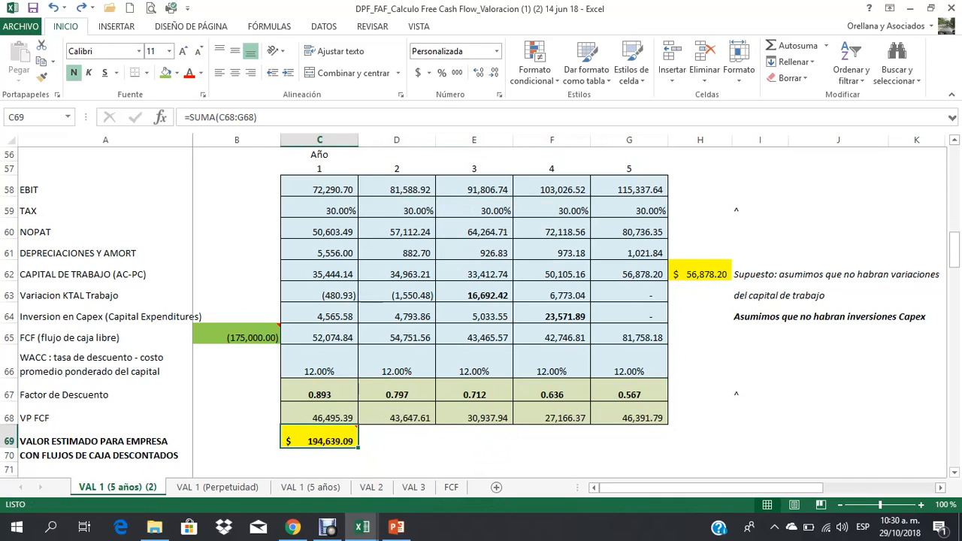
pyautogui.moveTo(233, 364); pyautogui.dragTo(725, 396)
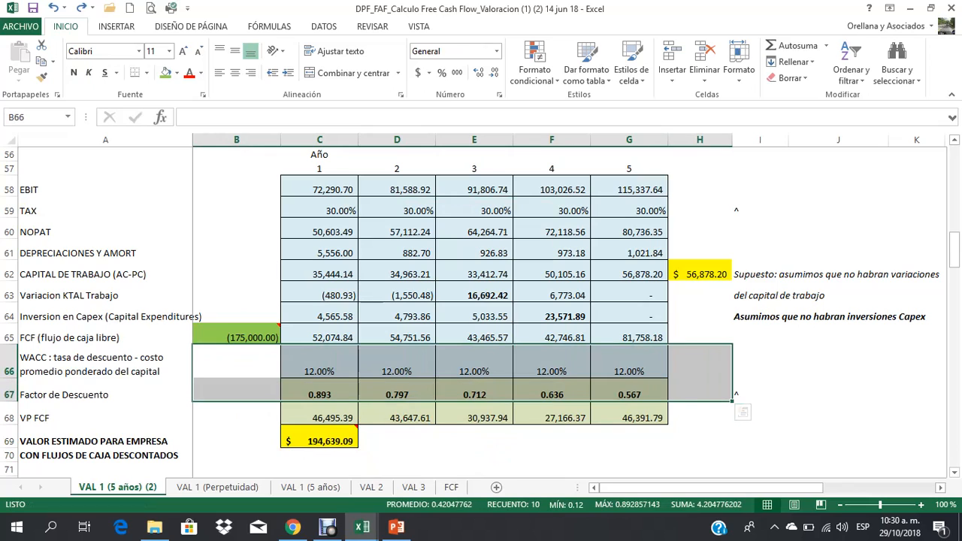
pyautogui.click(397, 338)
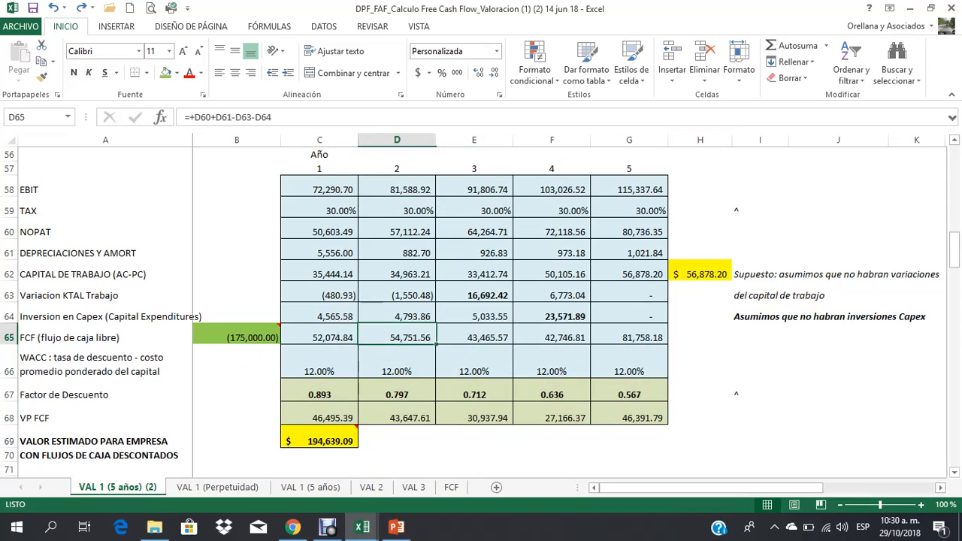
pyautogui.click(323, 440)
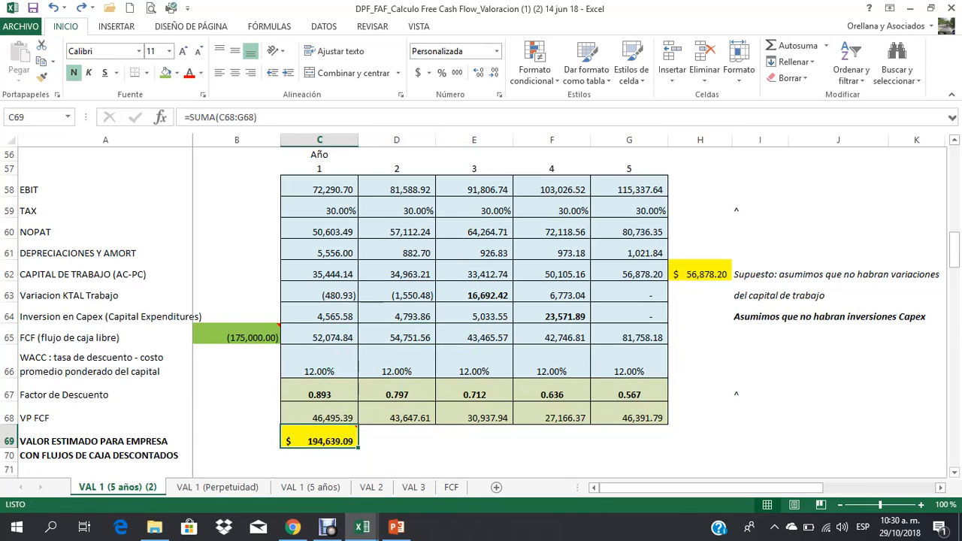
pyautogui.scroll(-1, 481, 312)
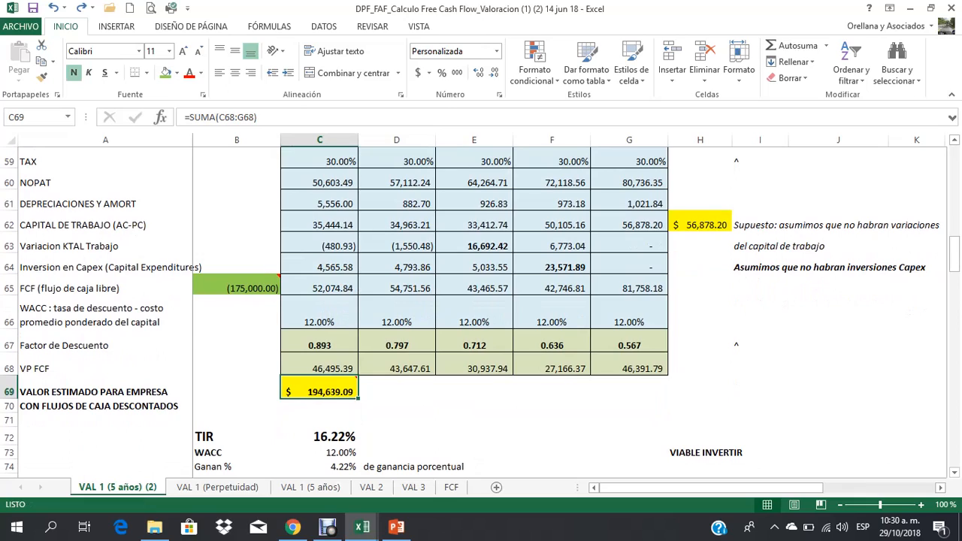
# Step: Highlight the year 1 PATRIMONIO total in C25 with the green fill colour
pyautogui.scroll(5, 481, 312)
pyautogui.scroll(4, 481, 312)
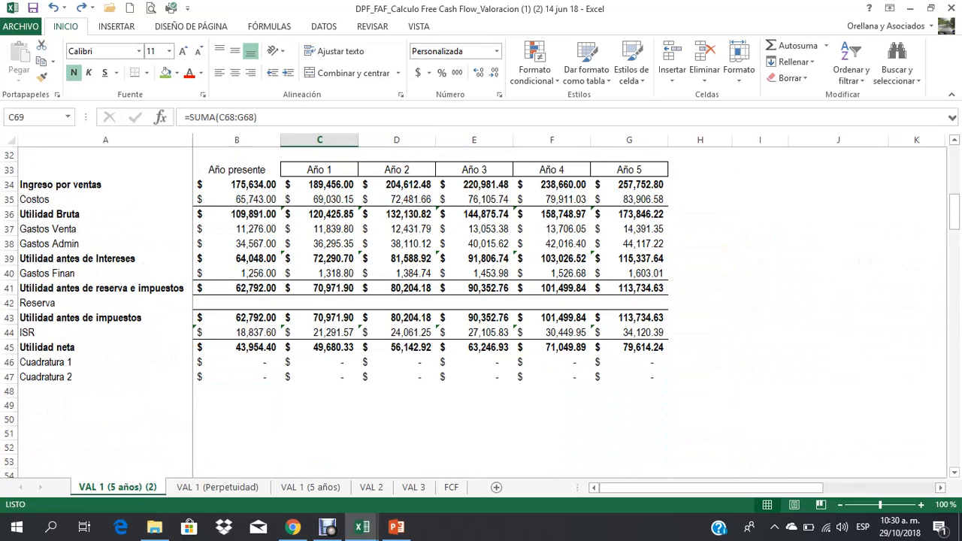
pyautogui.scroll(4, 481, 312)
pyautogui.click(319, 229)
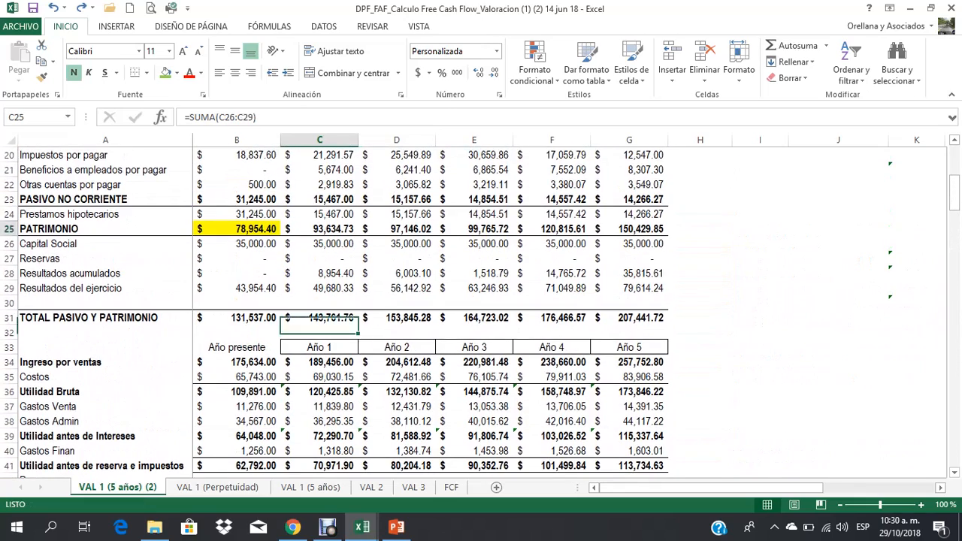
pyautogui.click(165, 73)
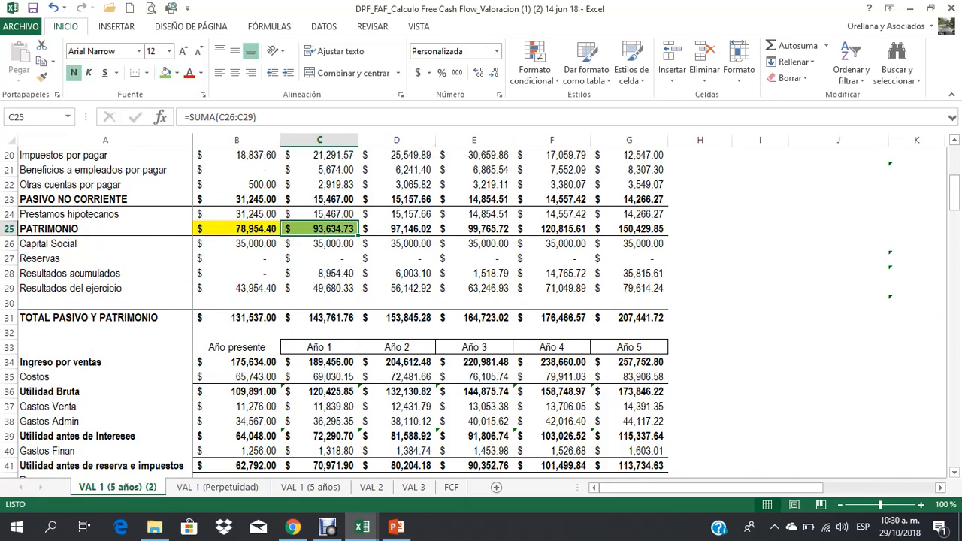
pyautogui.click(397, 228)
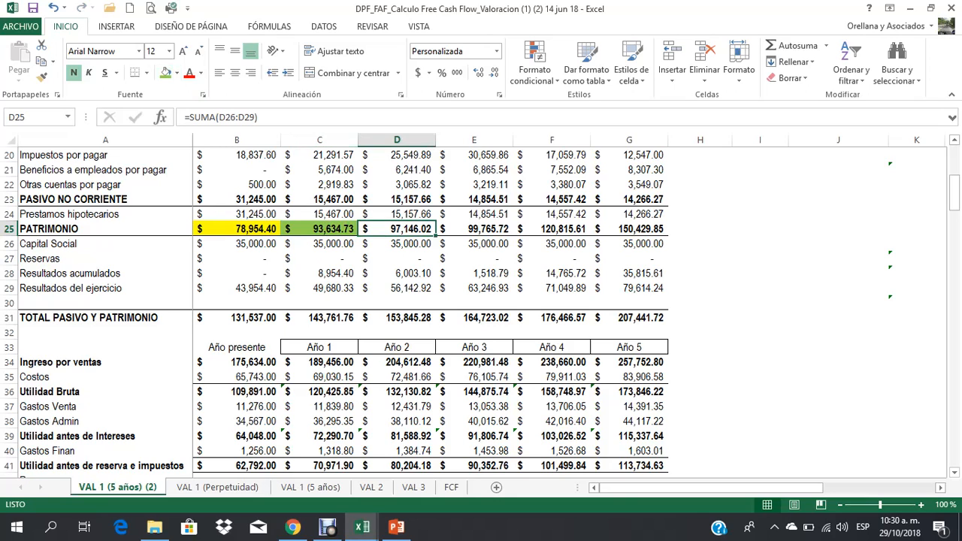
pyautogui.click(319, 229)
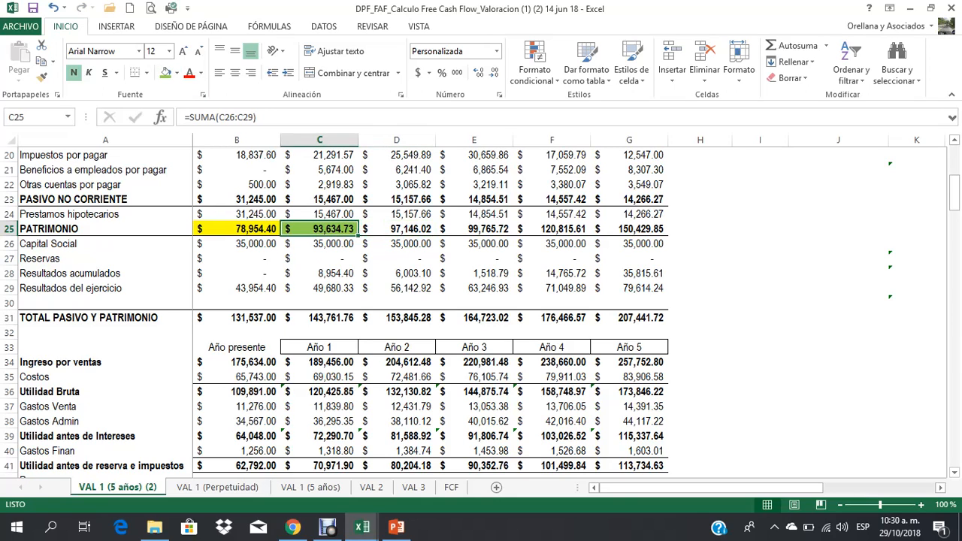
# Step: Compare the year 1 PATRIMONIO with the estimated company value in C69 and the VP FCF flows in C68:G68
pyautogui.scroll(-2, 335, 312)
pyautogui.scroll(-13, 481, 311)
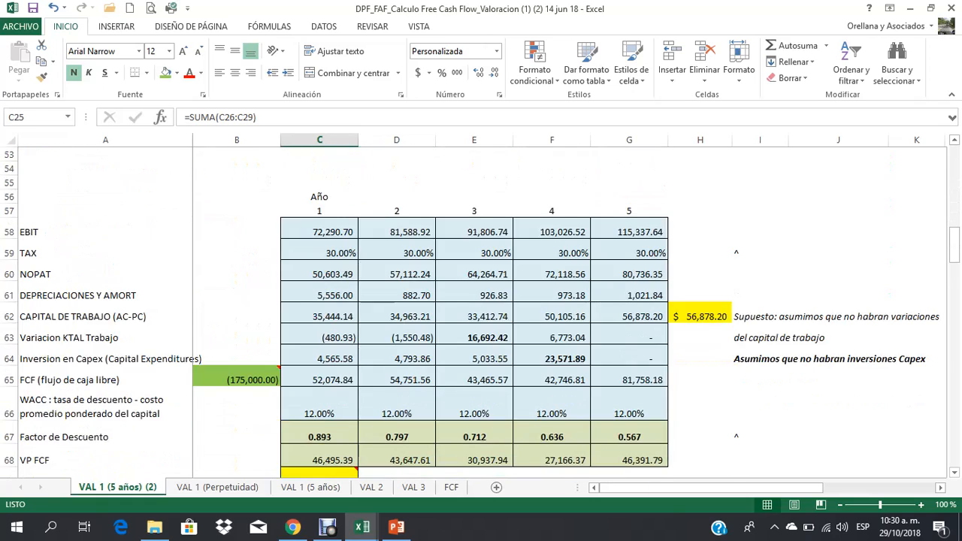
pyautogui.scroll(2, 481, 312)
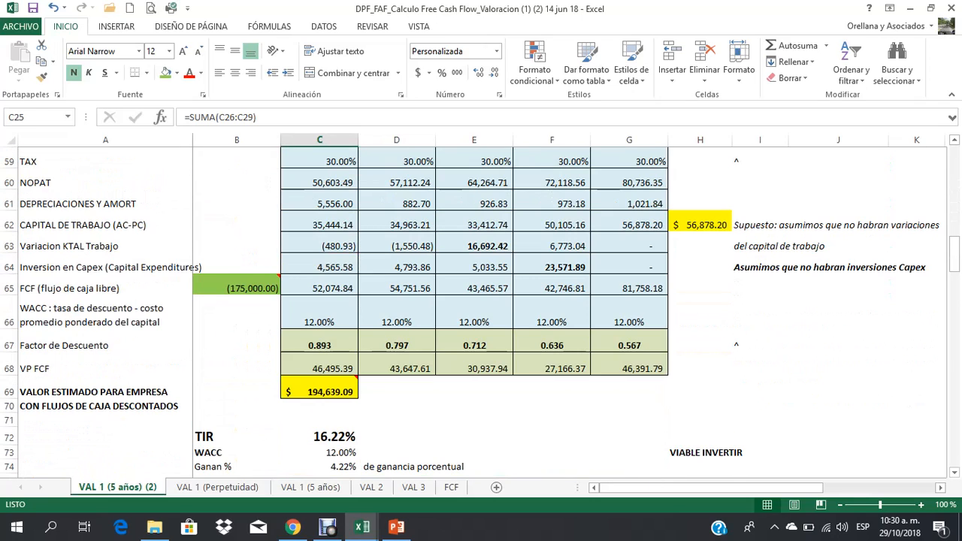
pyautogui.scroll(-1, 481, 312)
pyautogui.click(319, 325)
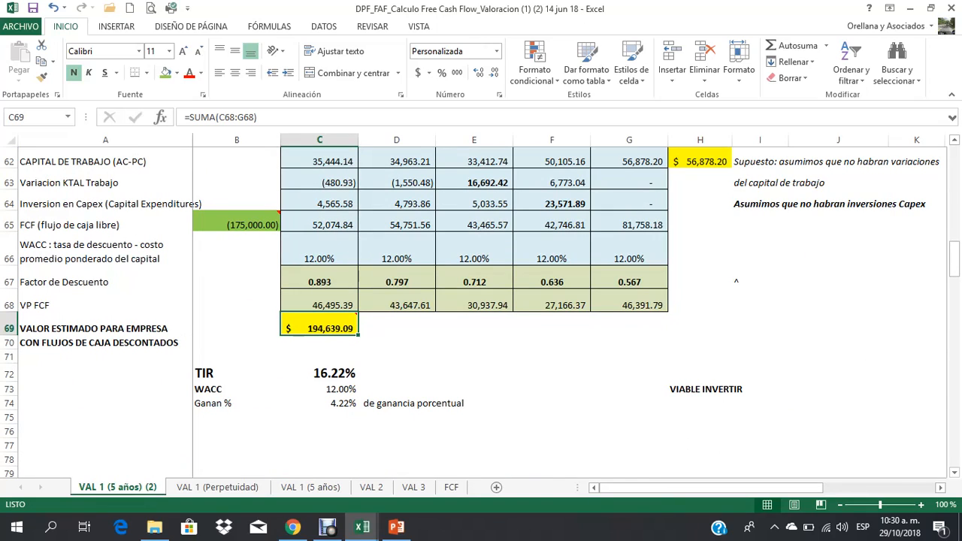
pyautogui.moveTo(319, 305); pyautogui.dragTo(629, 306)
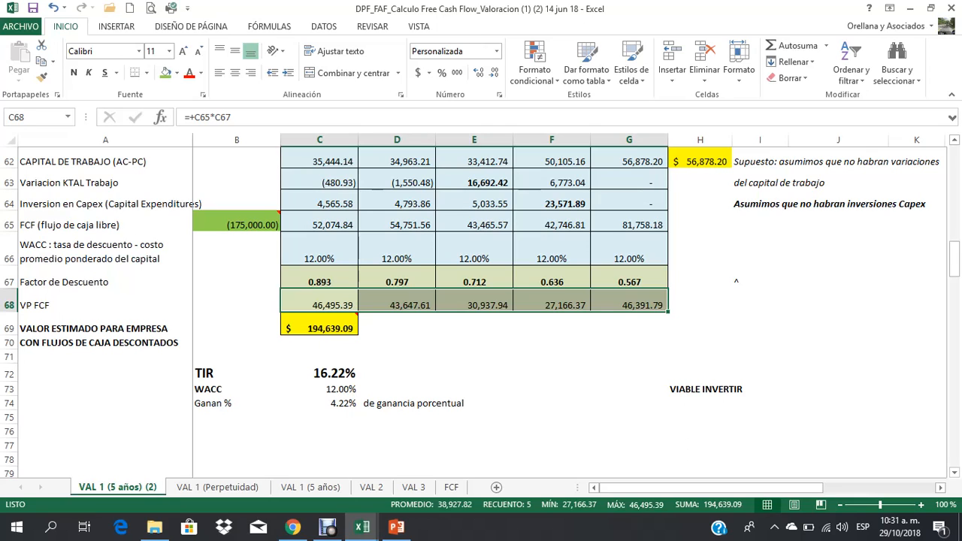
pyautogui.click(397, 357)
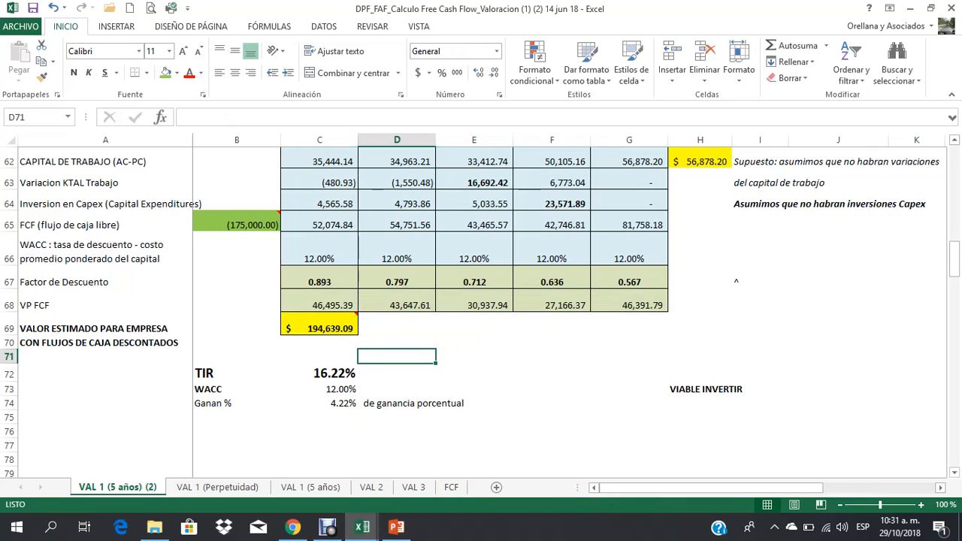
pyautogui.click(327, 528)
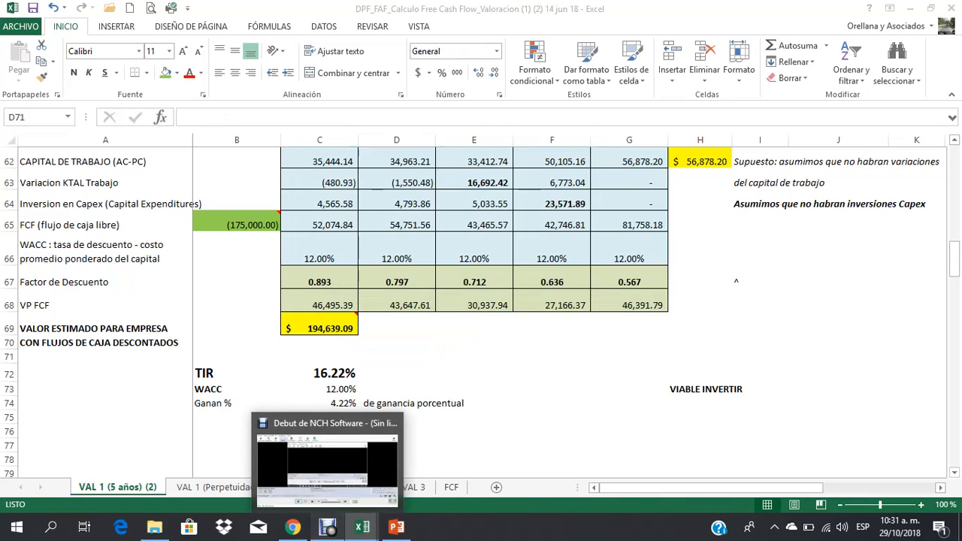